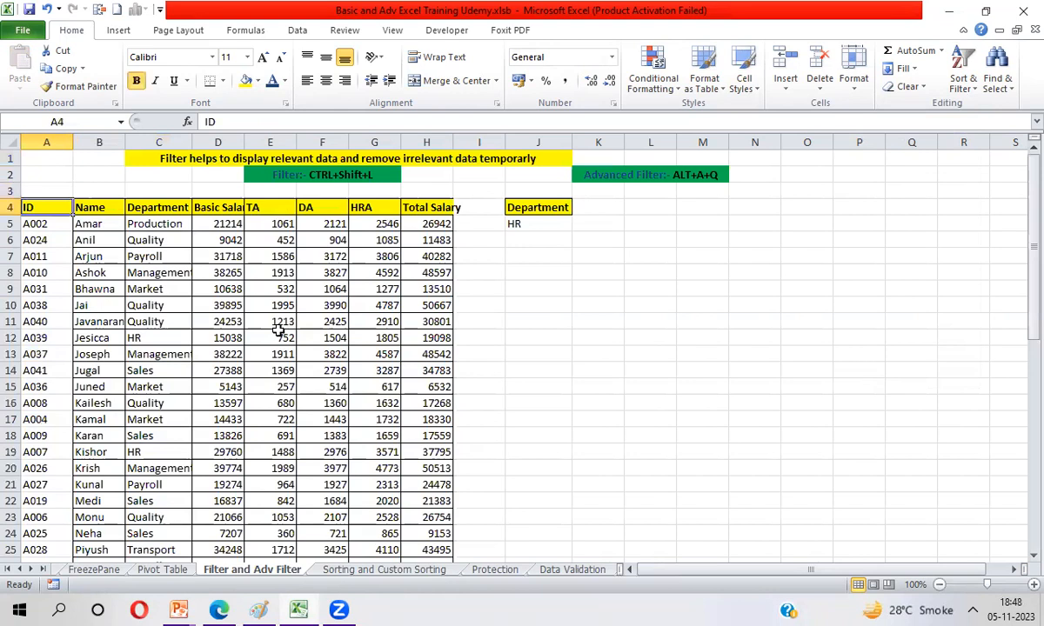
Step: Select the whole employee table from the ID header and start an Advanced Filter set to filter the list in place
key(ctrl+shift+Down)
key(ctrl+Home)
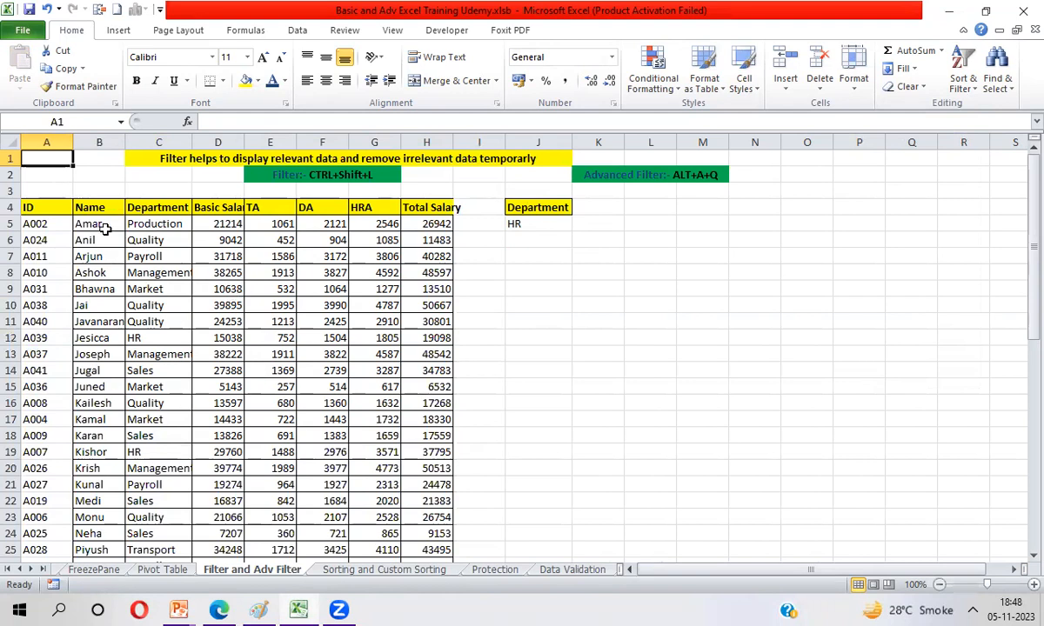
click(61, 212)
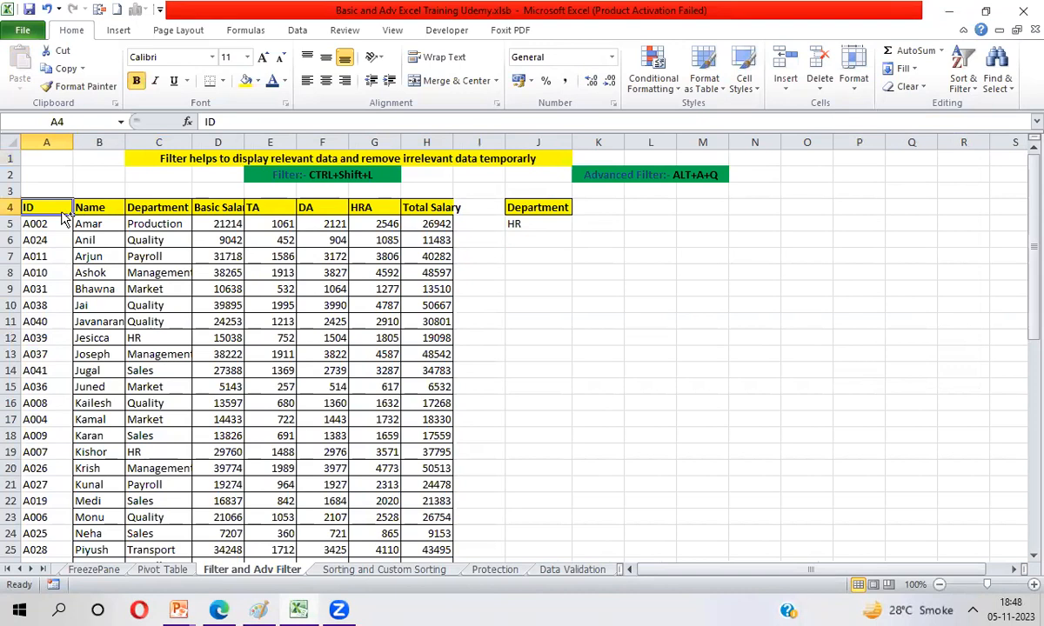
key(ctrl+shift+Right)
key(ctrl+shift+Down)
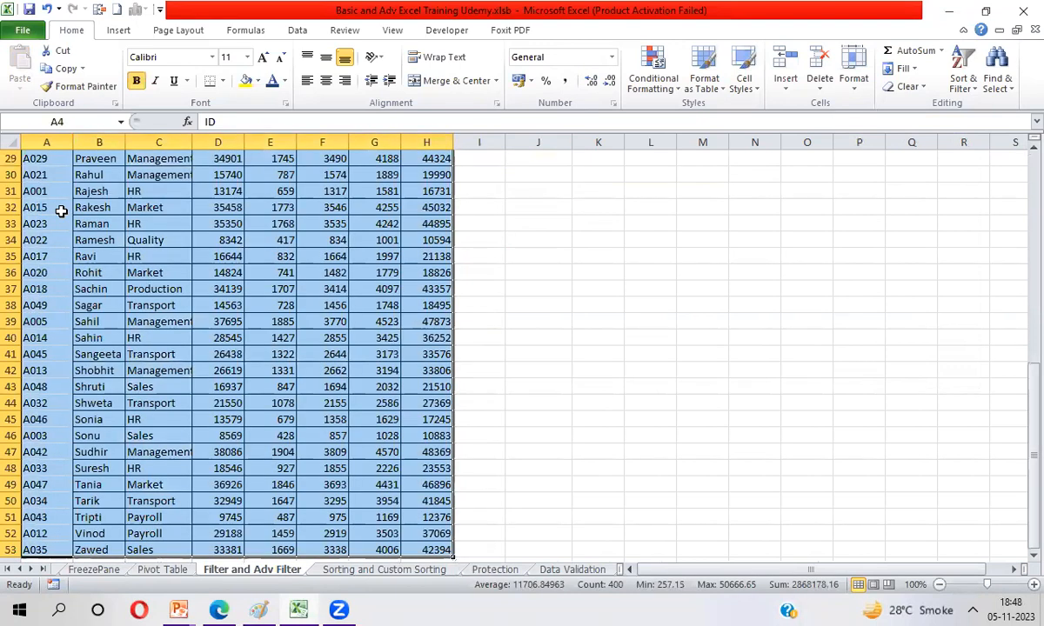
click(298, 30)
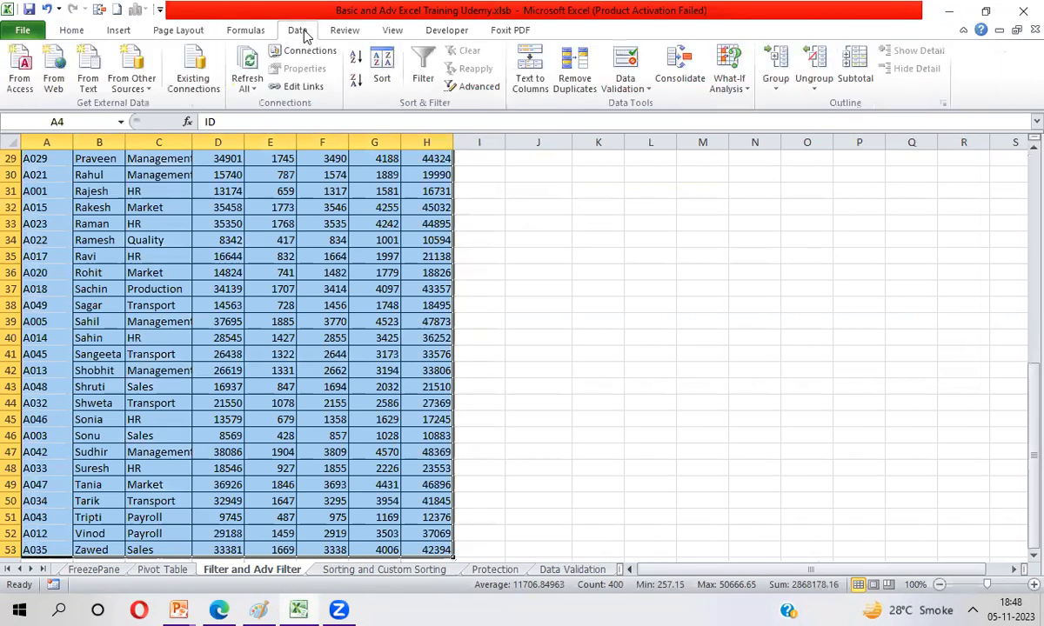
click(488, 91)
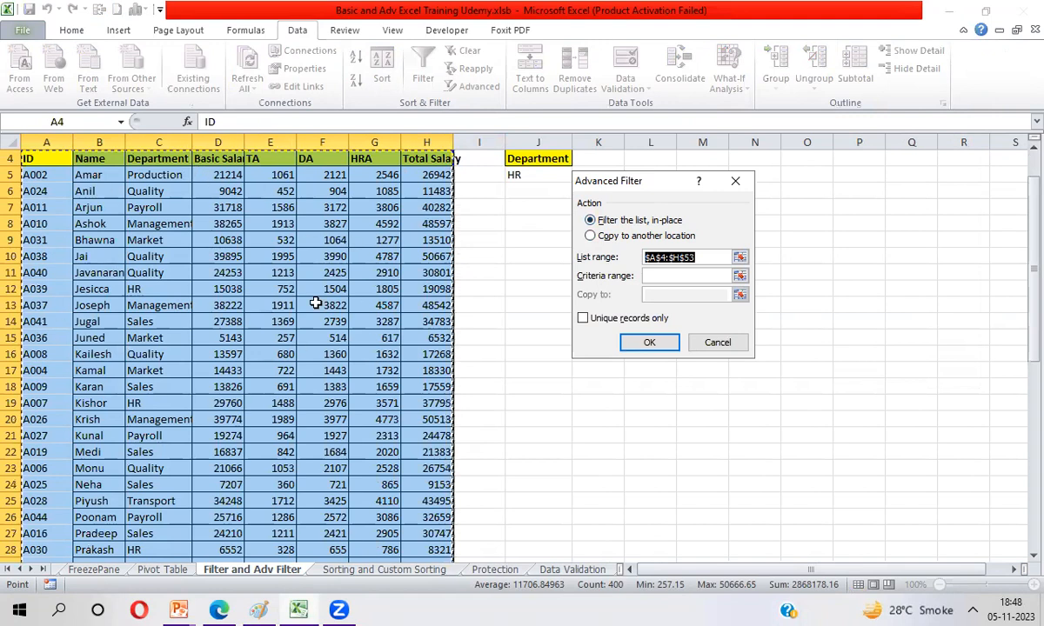
click(591, 237)
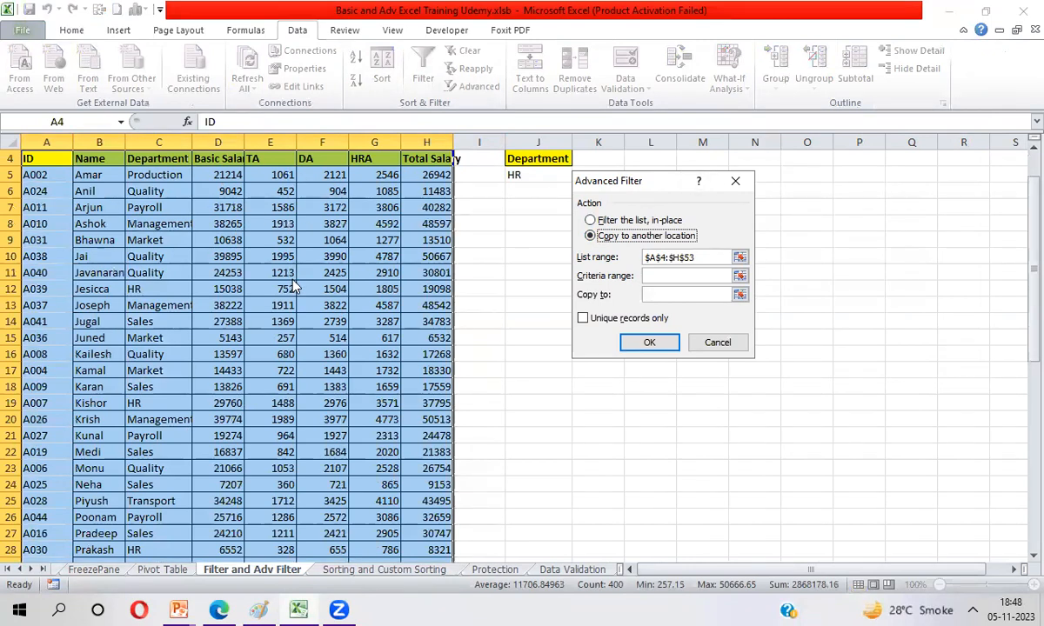
click(591, 221)
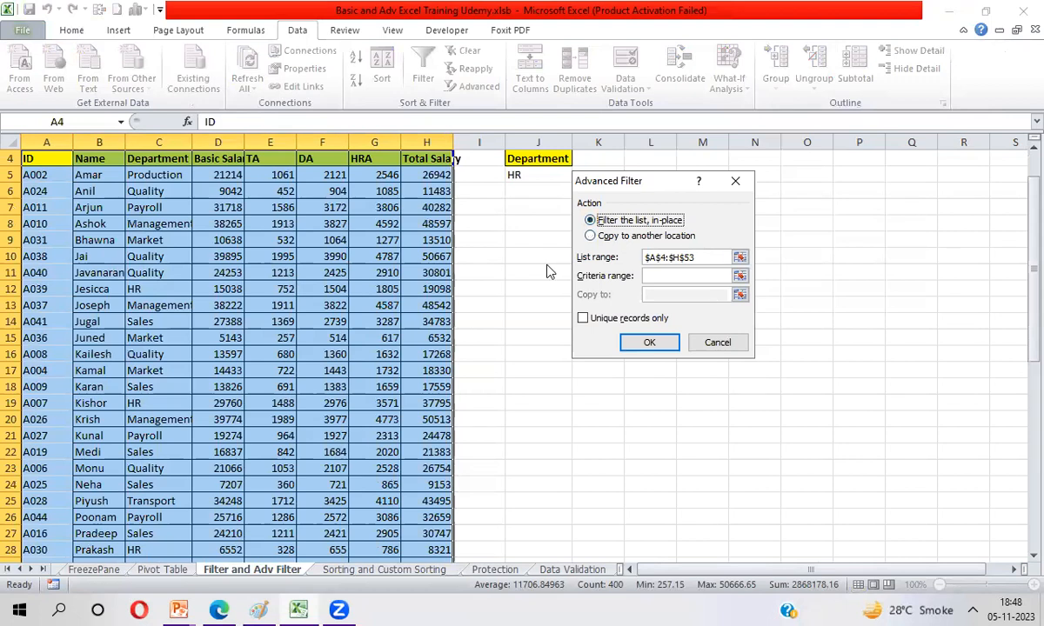
Step: Set the Advanced Filter's list range to A4:H53 on the Filter and Adv Filter sheet
click(739, 258)
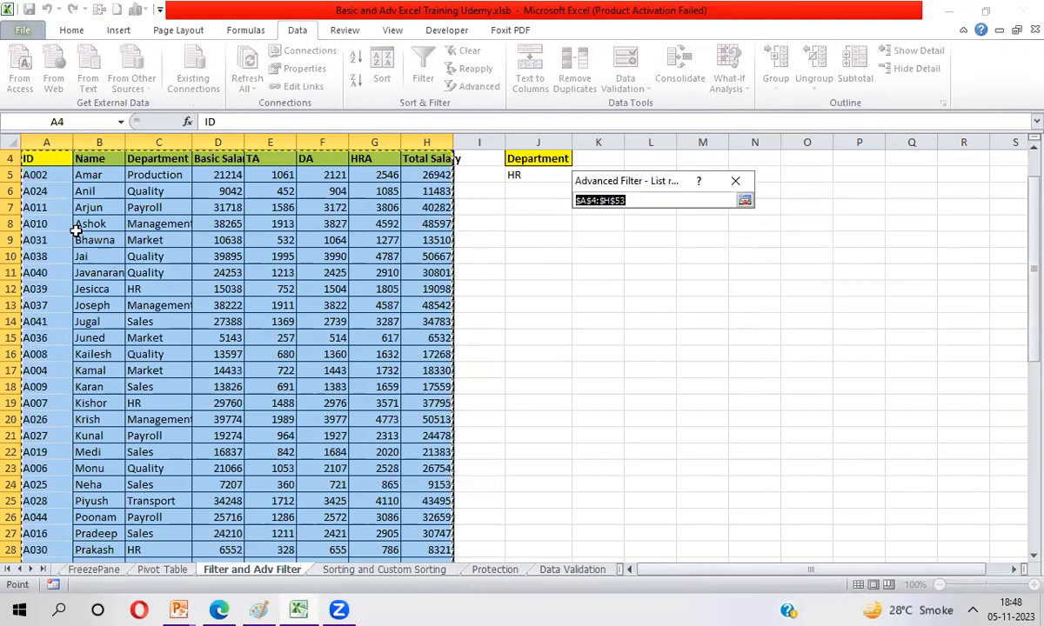
click(30, 157)
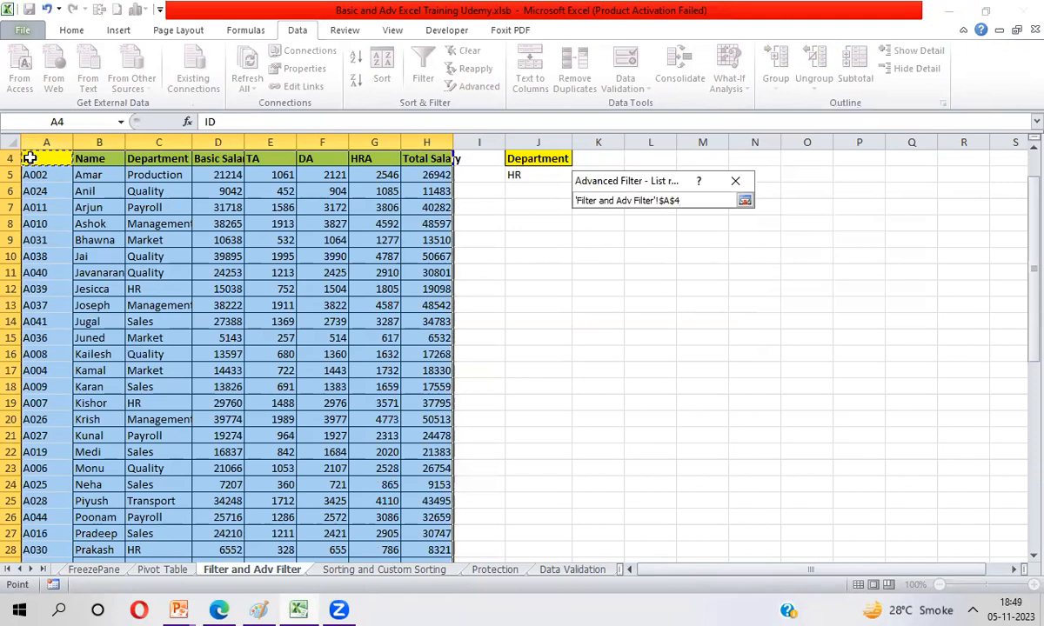
key(ctrl+shift+Right)
key(ctrl+shift+Down)
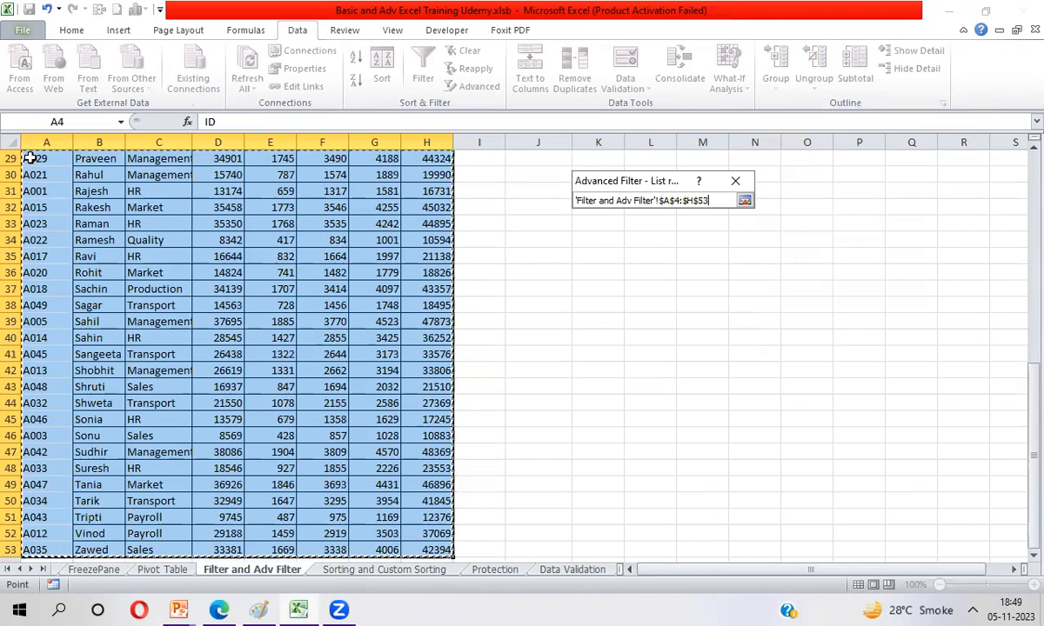
key(Return)
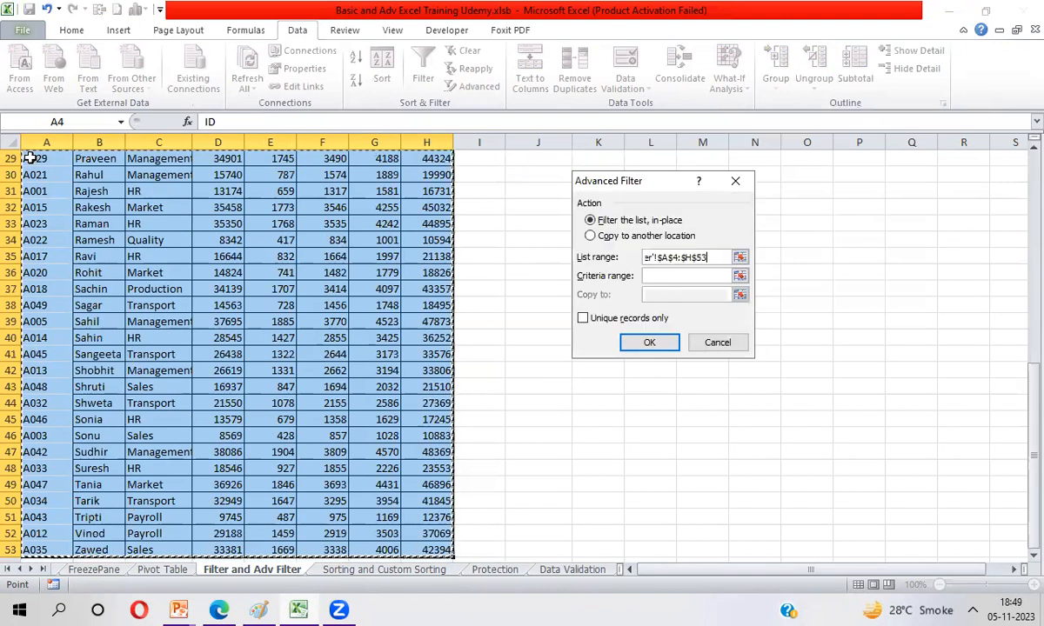
Step: Set the criteria range to the Department and HR cells J4:J5 and apply the in-place filter
click(740, 276)
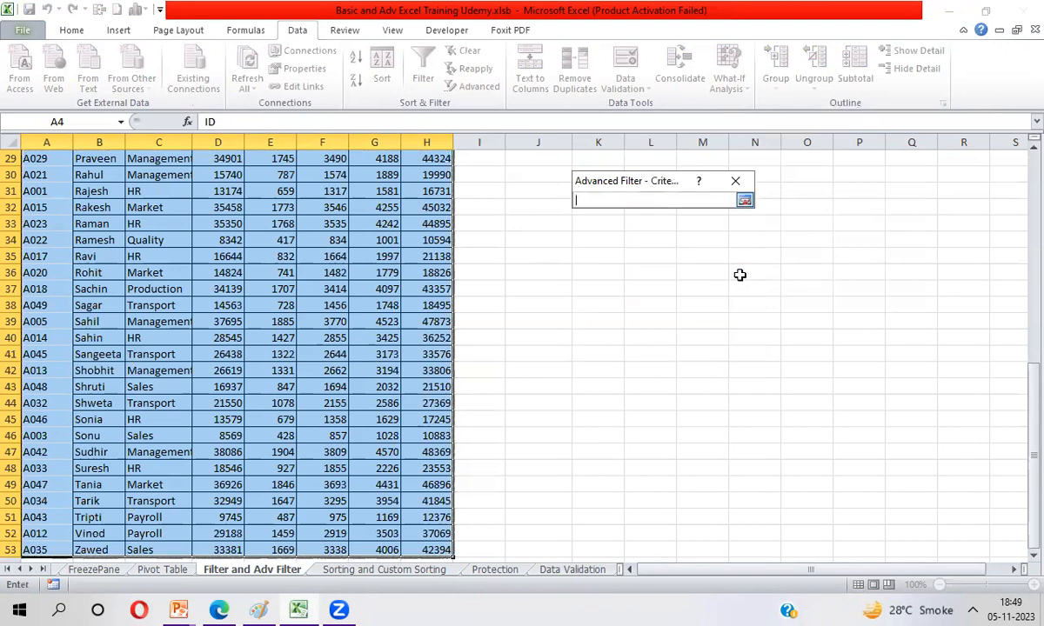
click(531, 207)
key(ctrl+Up)
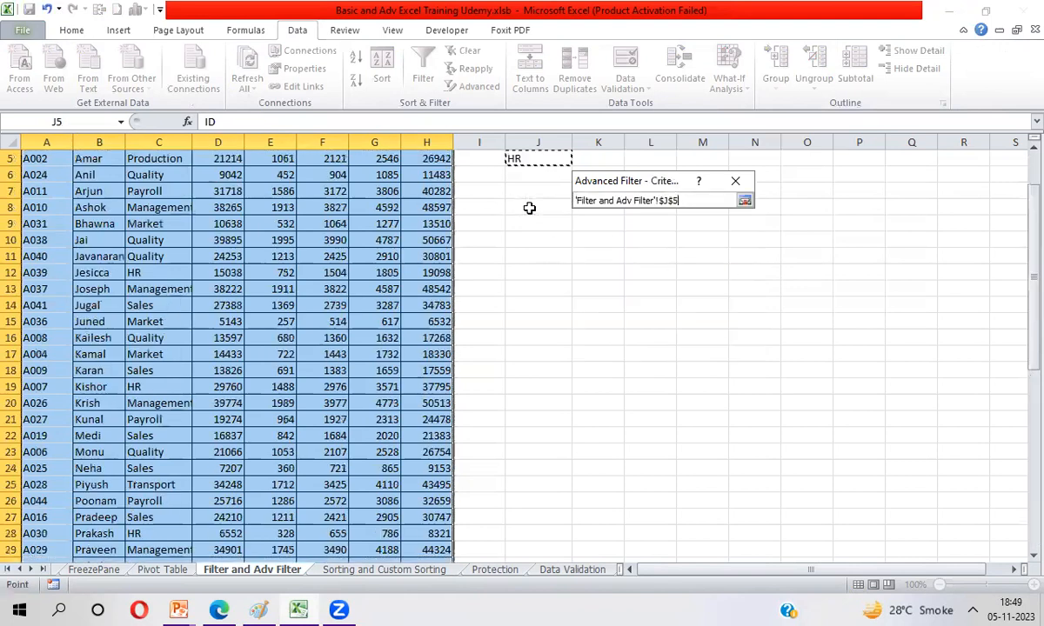
key(ctrl+shift+Up)
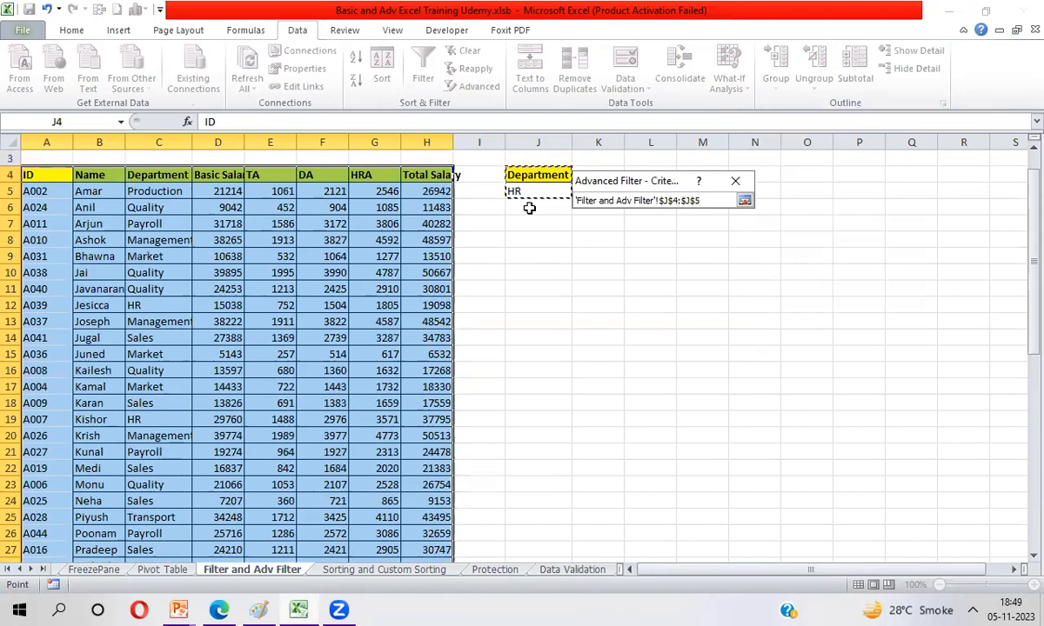
key(Return)
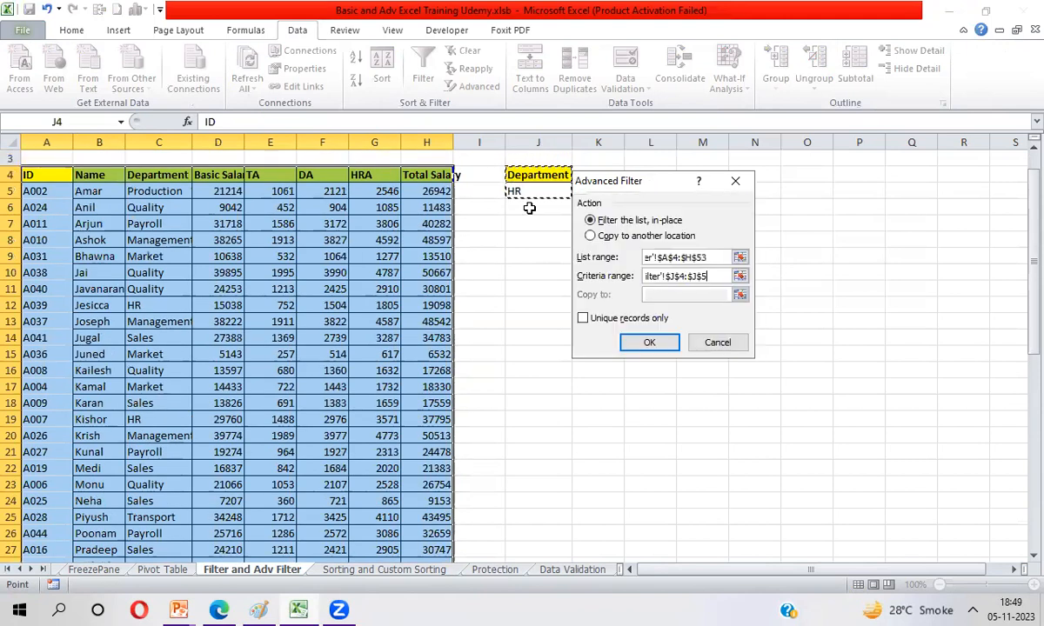
click(649, 345)
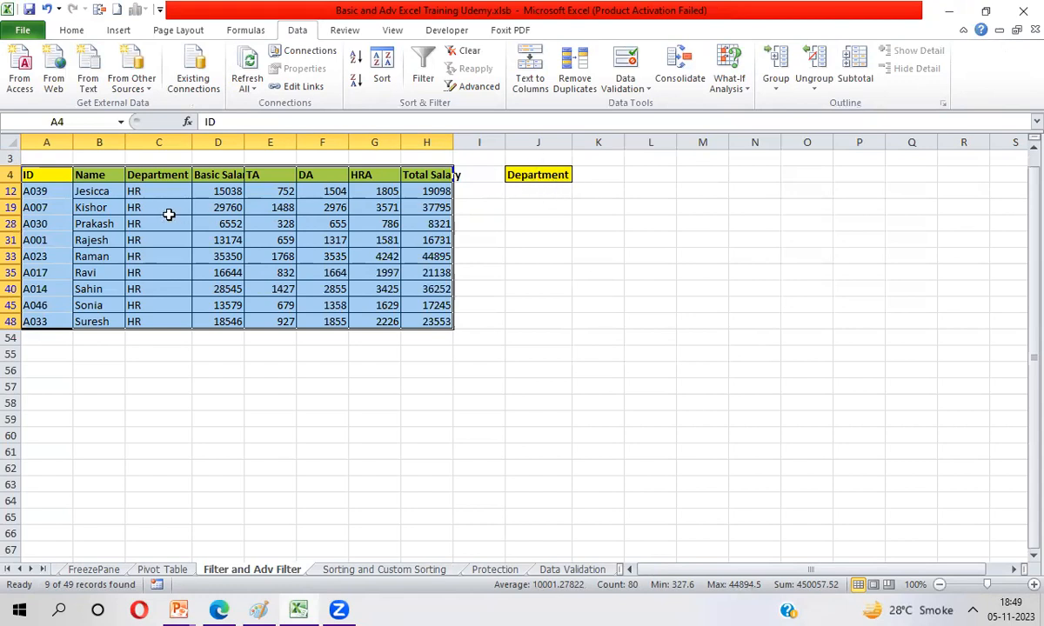
Step: Clear the in-place filter from the employee table and leave its filter arrows off
click(103, 174)
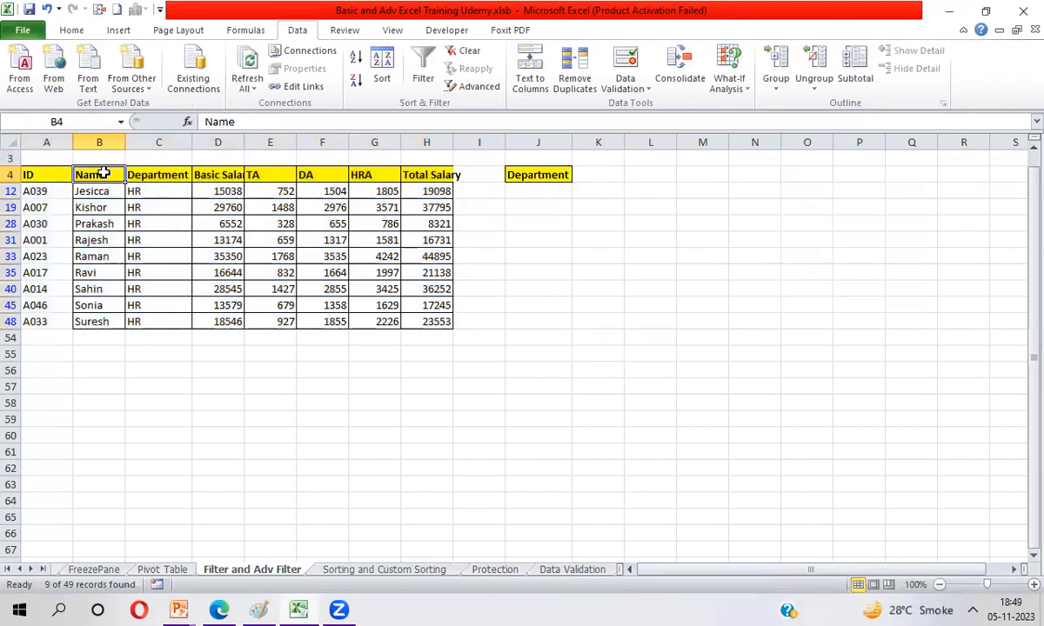
click(428, 79)
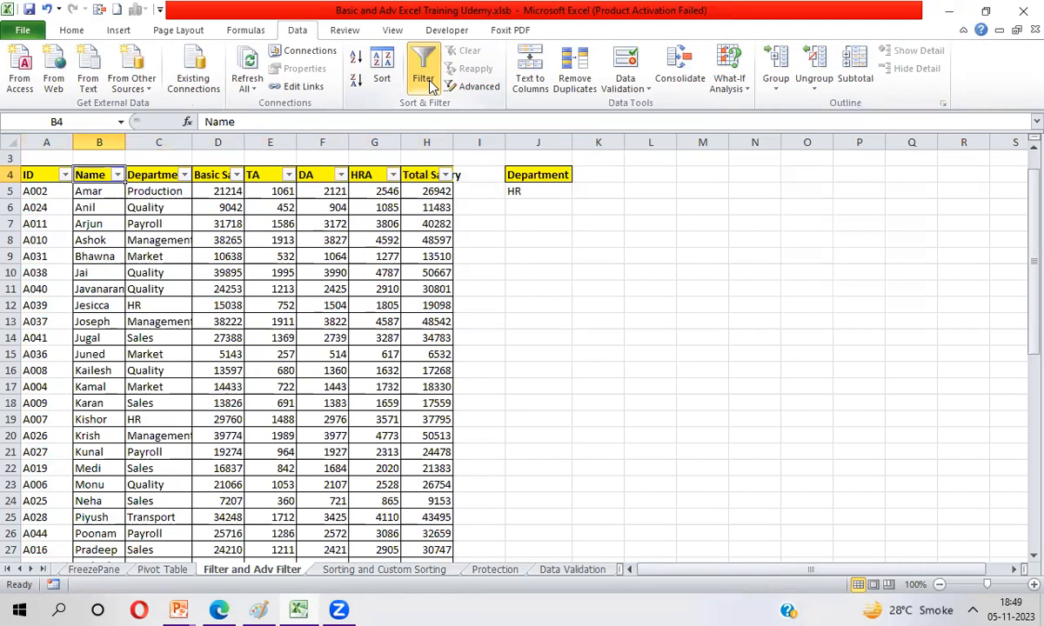
click(423, 74)
Step: Start an Advanced Filter on the whole employee table that copies to another location, with list range A4:H53
key(ctrl+a)
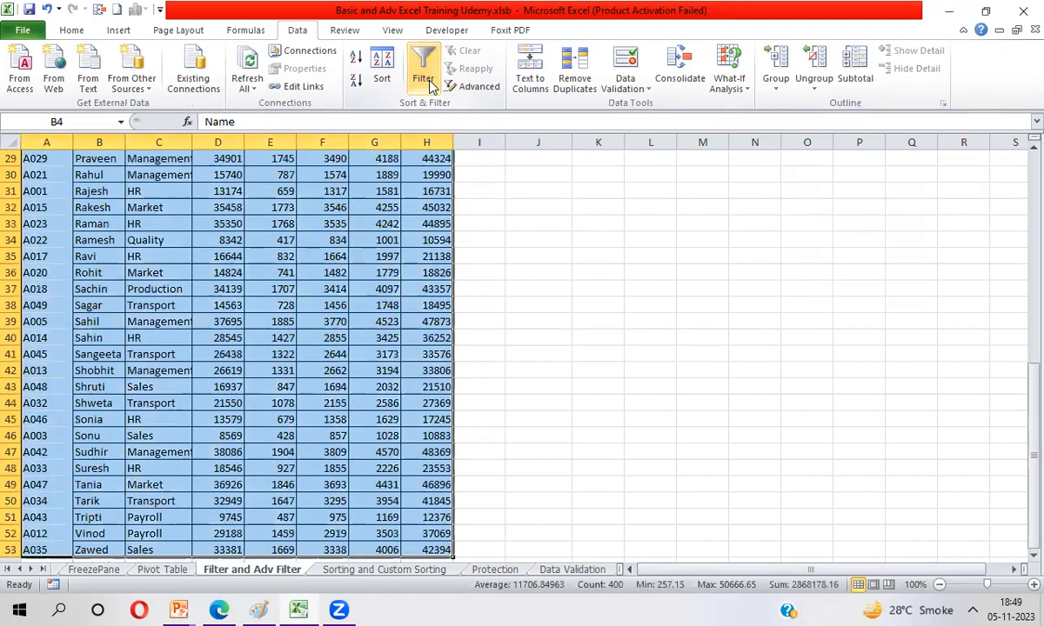
click(482, 92)
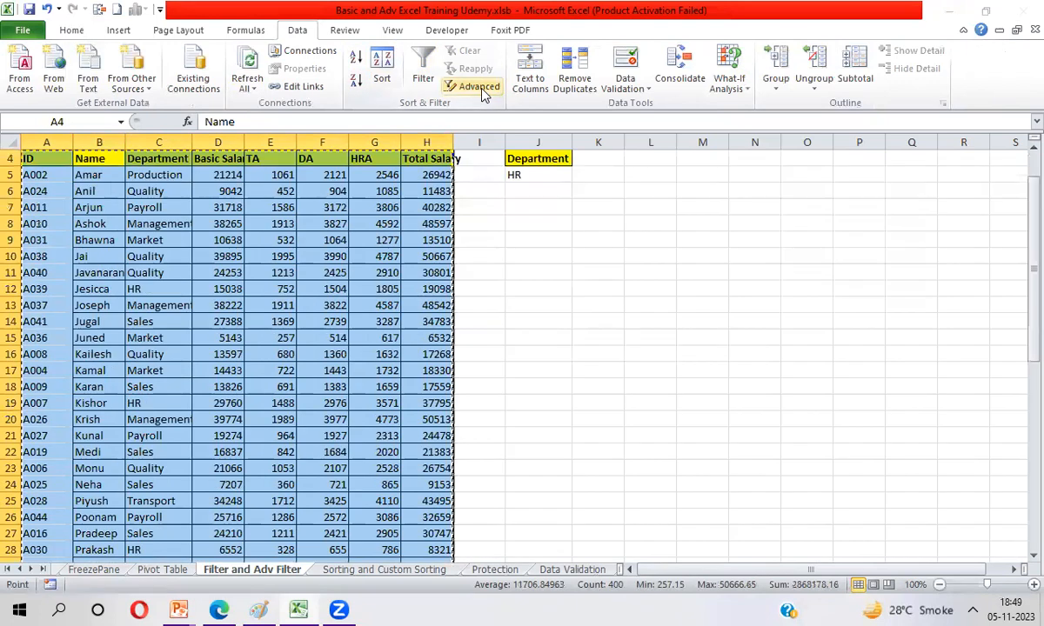
click(591, 237)
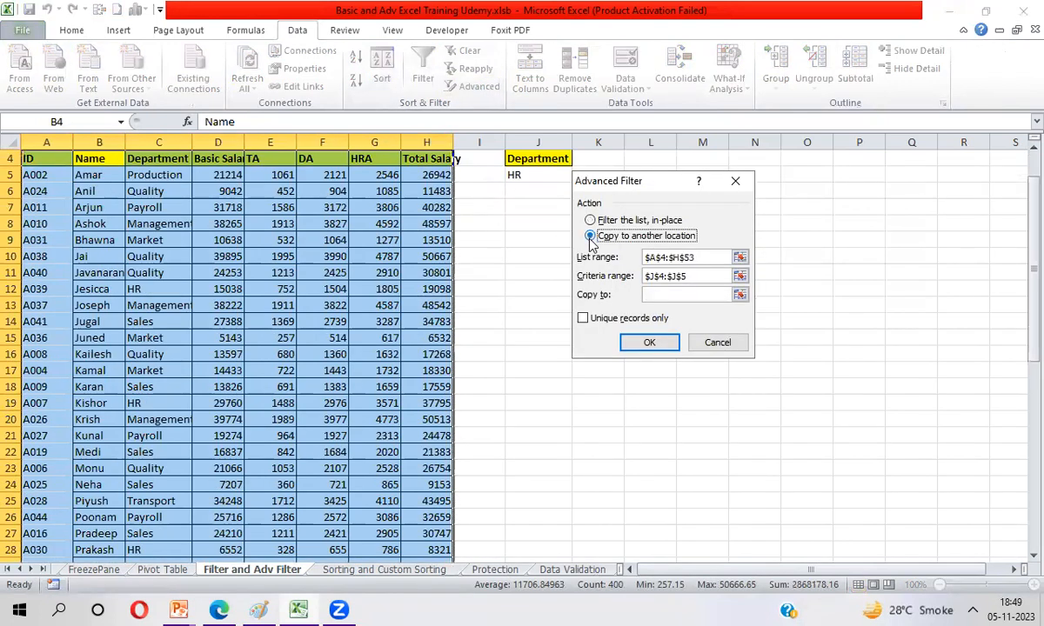
click(738, 258)
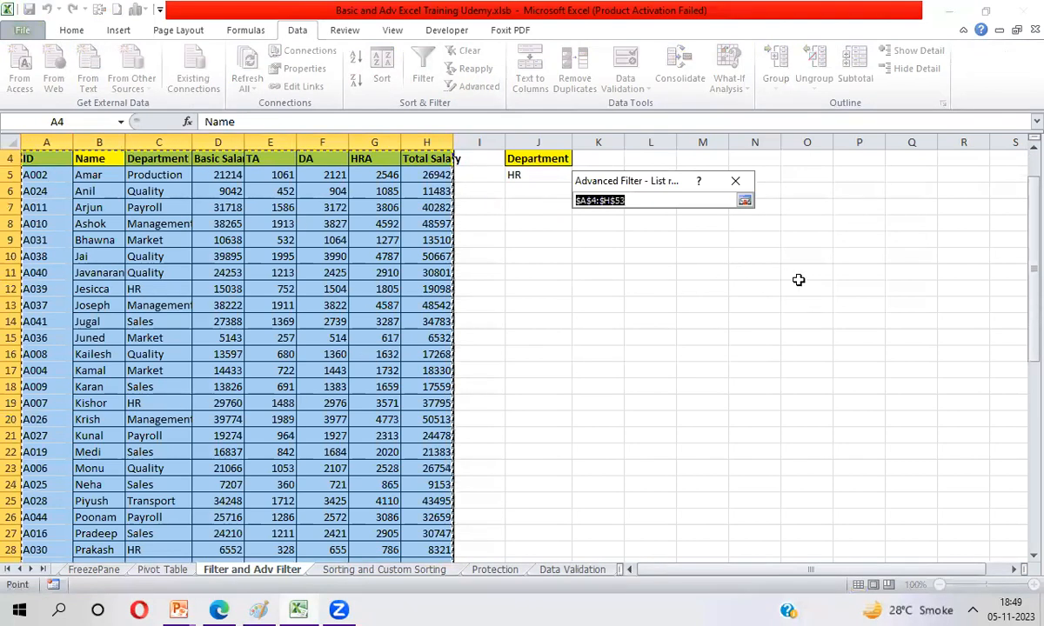
key(Return)
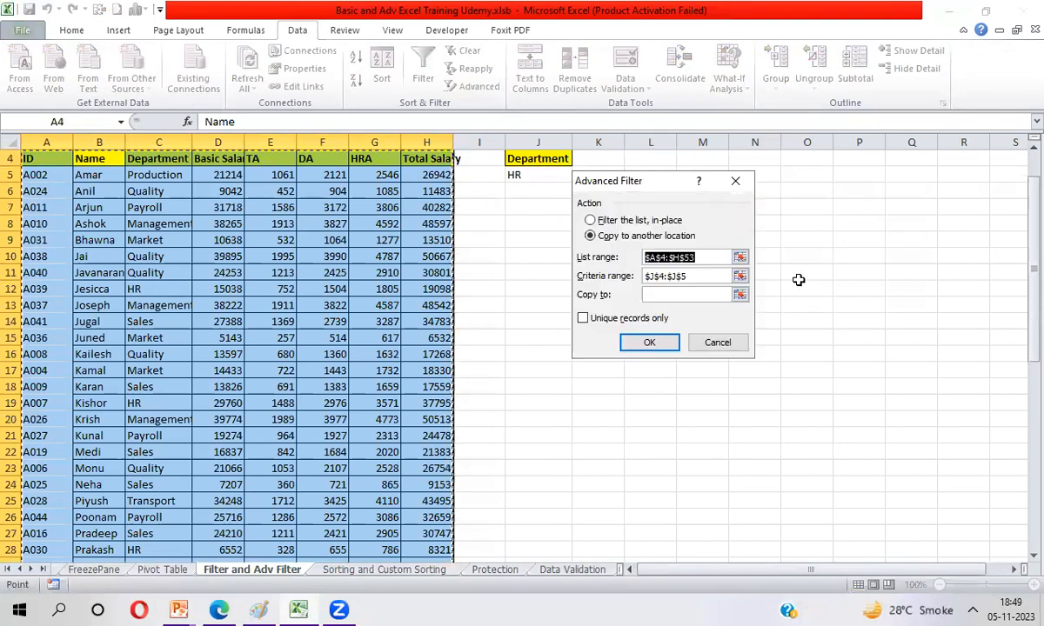
Step: Reselect the Department and HR cells J4:J5 as the Advanced Filter's criteria range
click(740, 276)
click(514, 159)
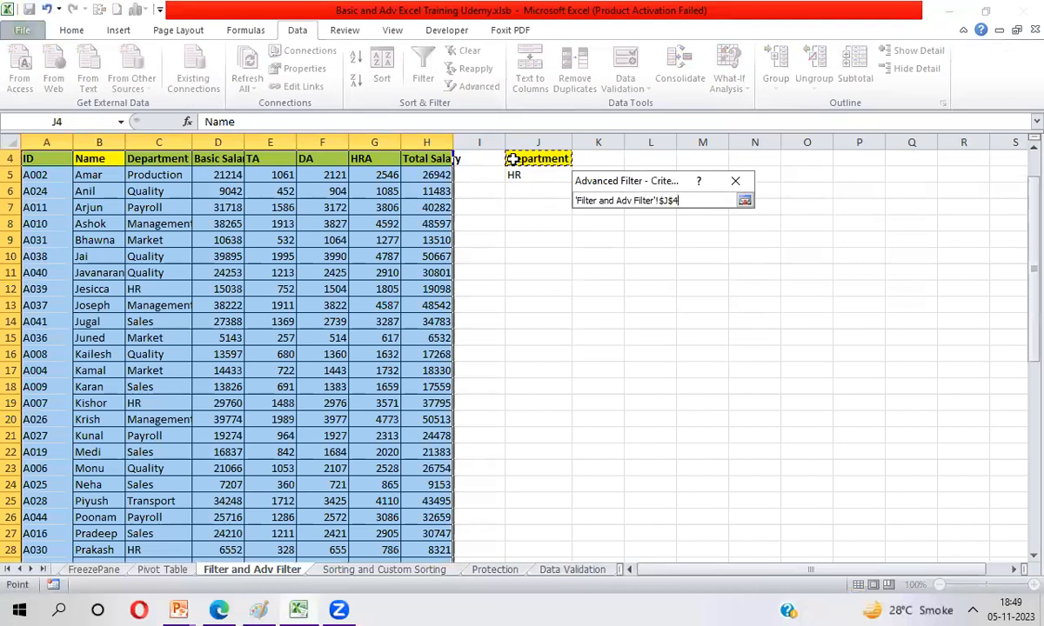
key(ctrl+shift+Down)
key(Return)
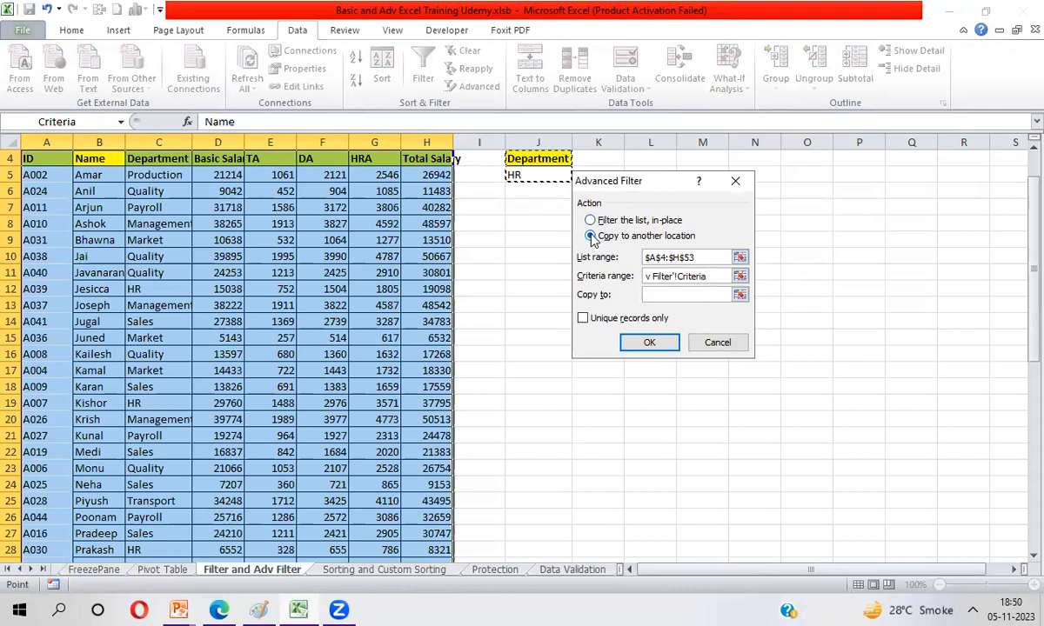
Step: Set cell L4 as the copy destination and run the Advanced Filter
click(682, 291)
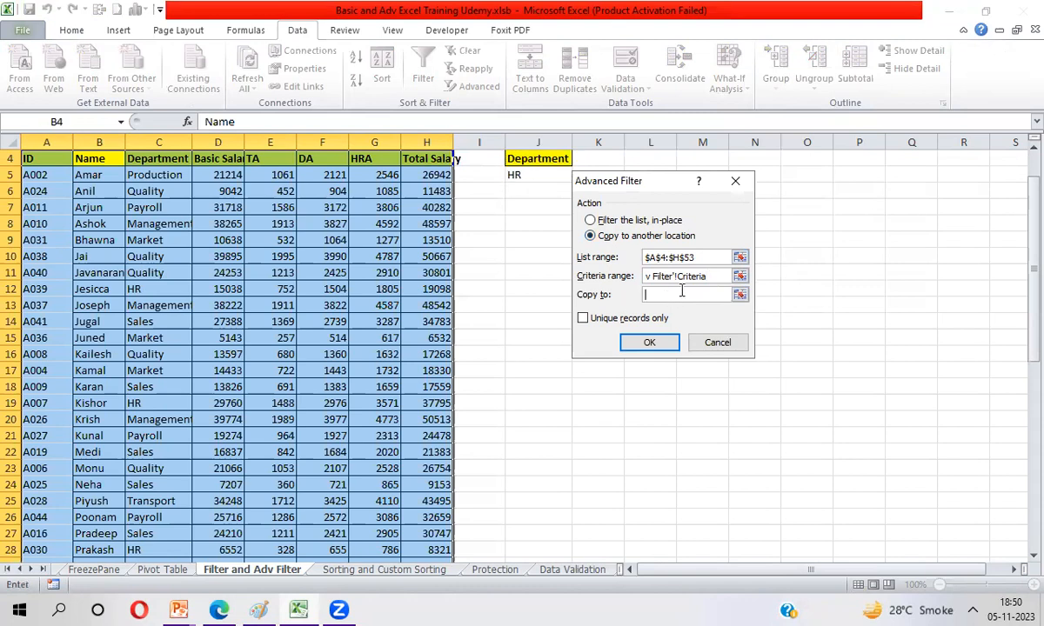
click(740, 296)
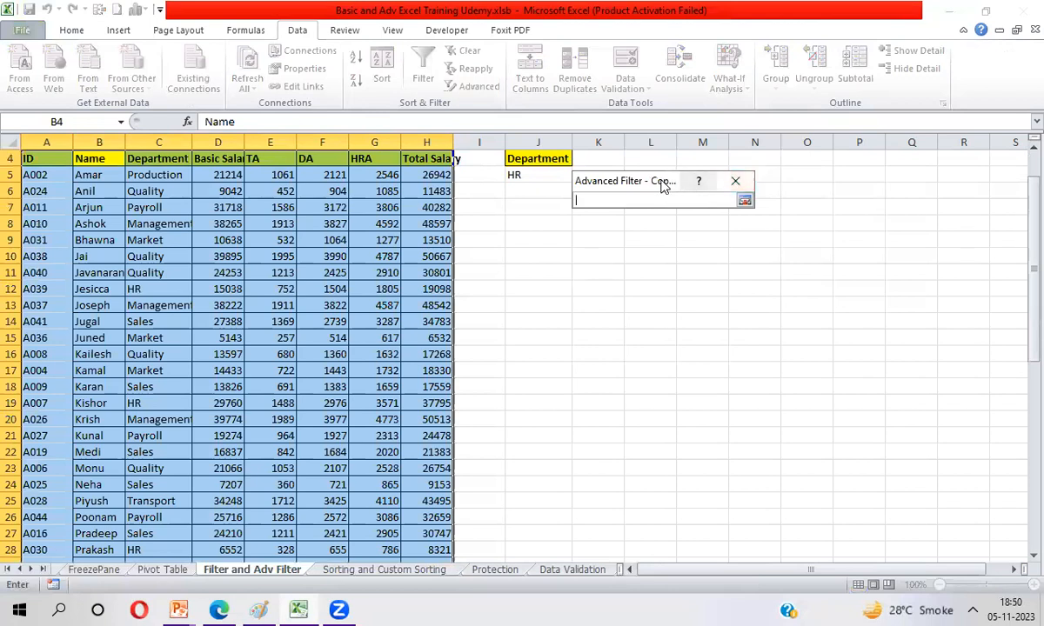
drag(661, 185, 676, 293)
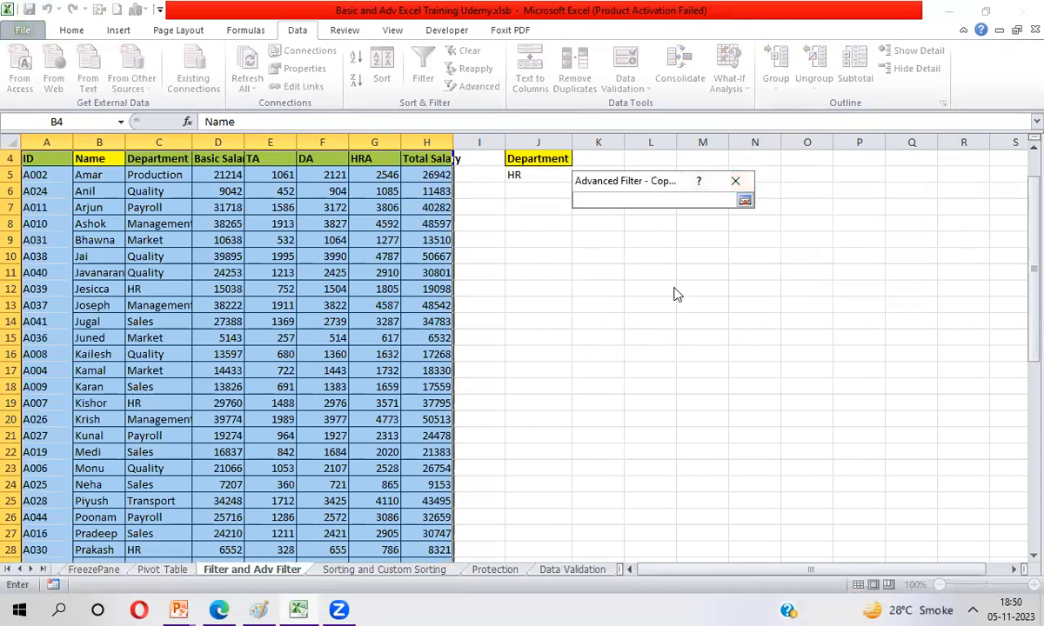
click(640, 157)
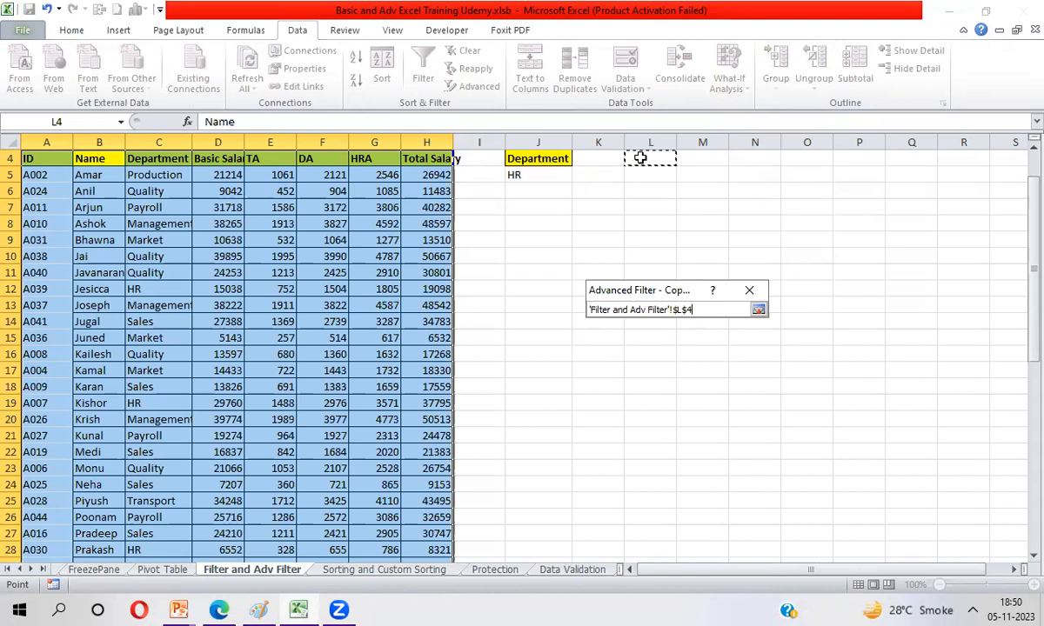
key(Return)
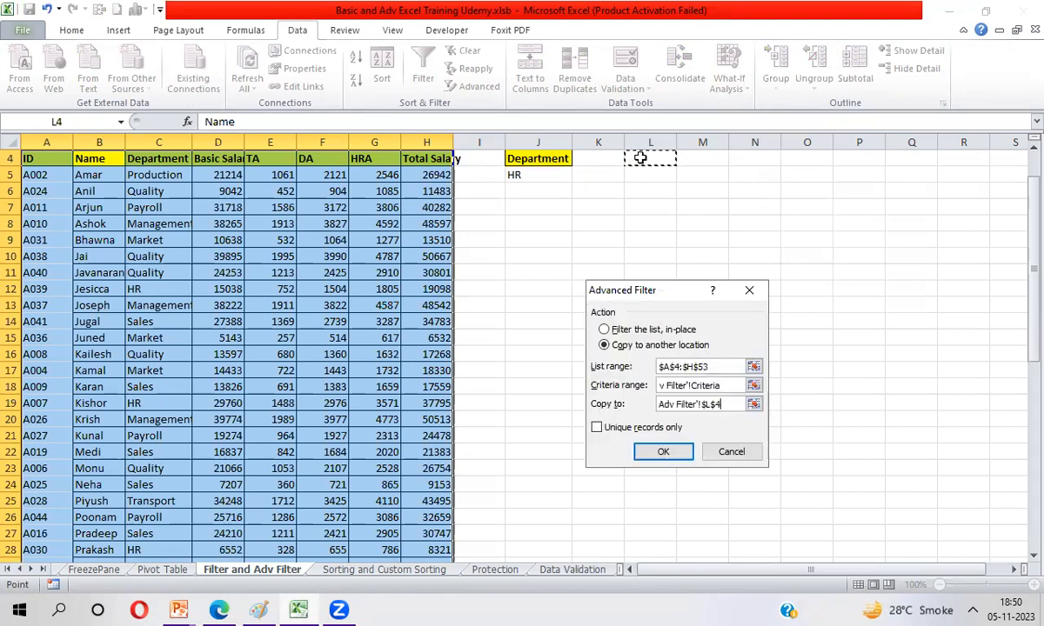
click(663, 452)
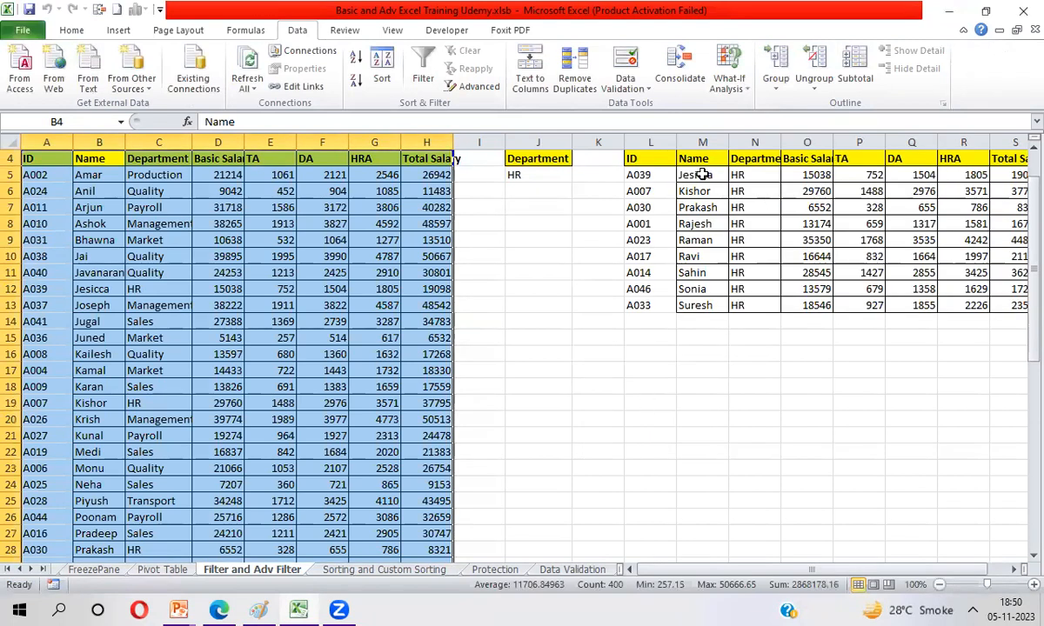
Step: Delete the contents of the copied filter output, headers included, starting at cell L4
click(639, 160)
key(ctrl+shift+Right)
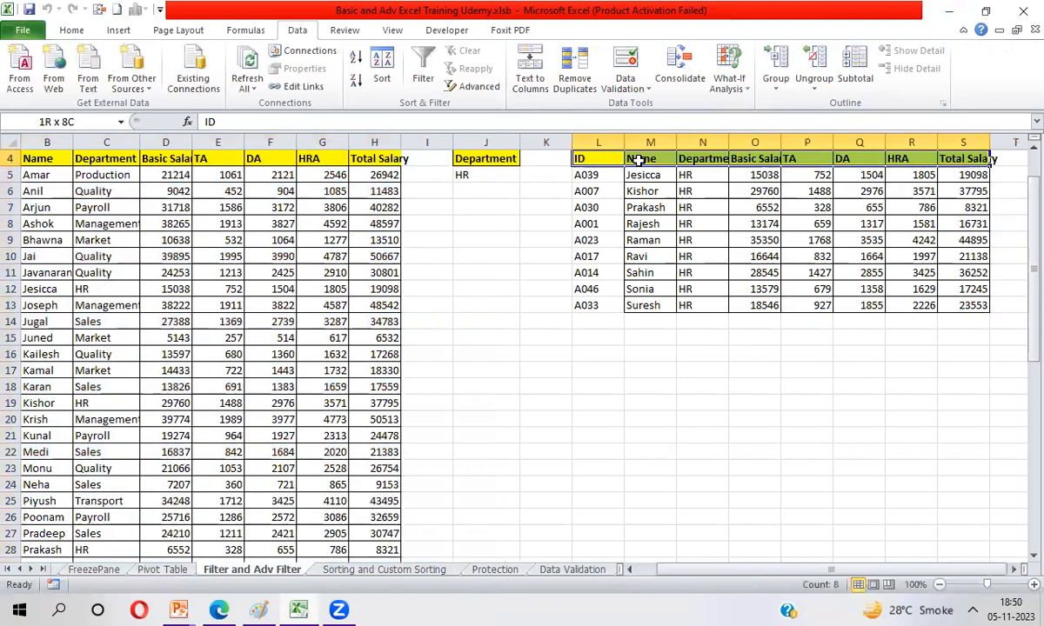
key(ctrl+shift+Down)
key(Delete)
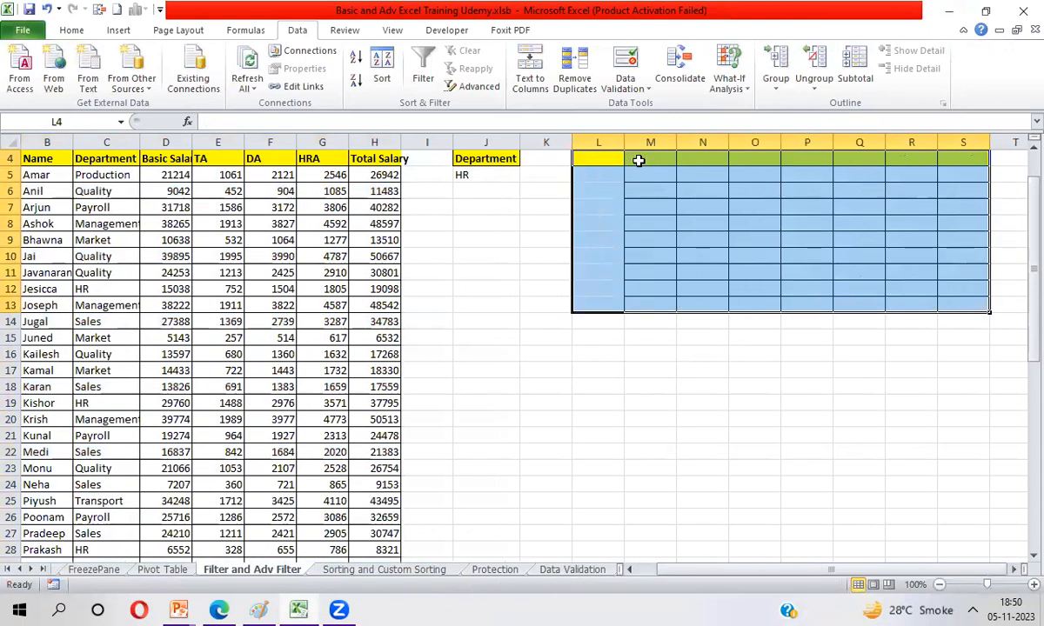
Step: Enter Name as the header in cell L4
key(Up)
key(Down)
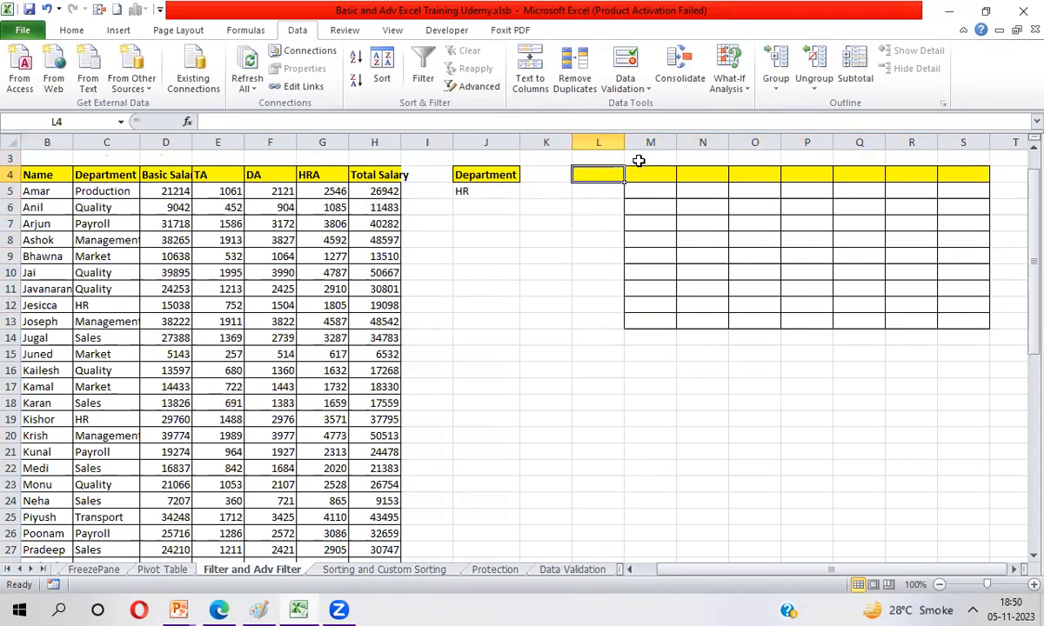
text(Name)
key(Tab)
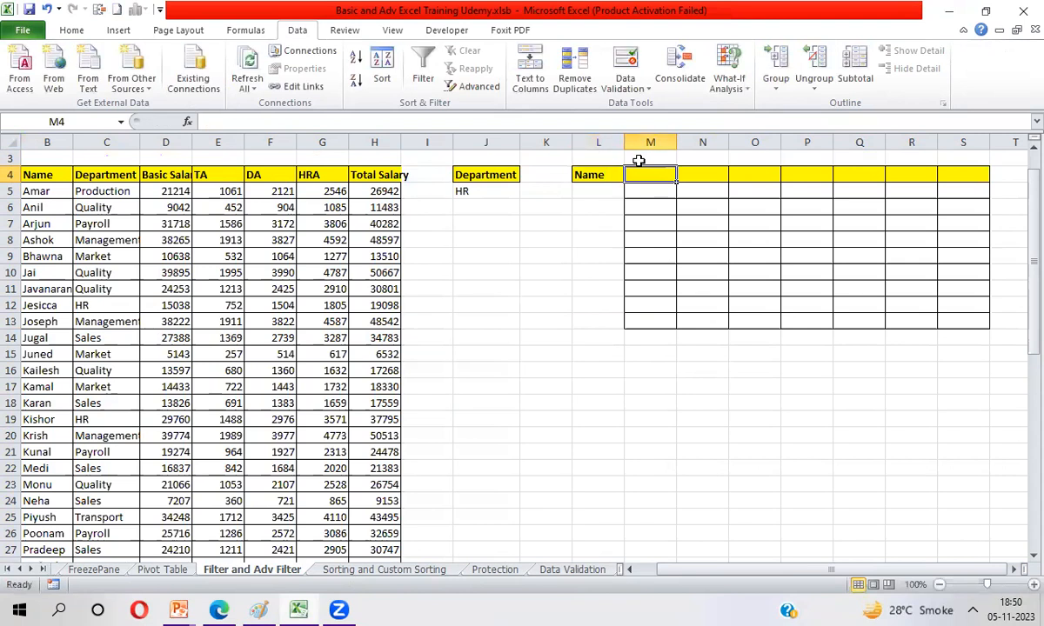
Step: Enter Department, Total Salary and ID as the output headers in cells M4, N4 and O4
text(Department)
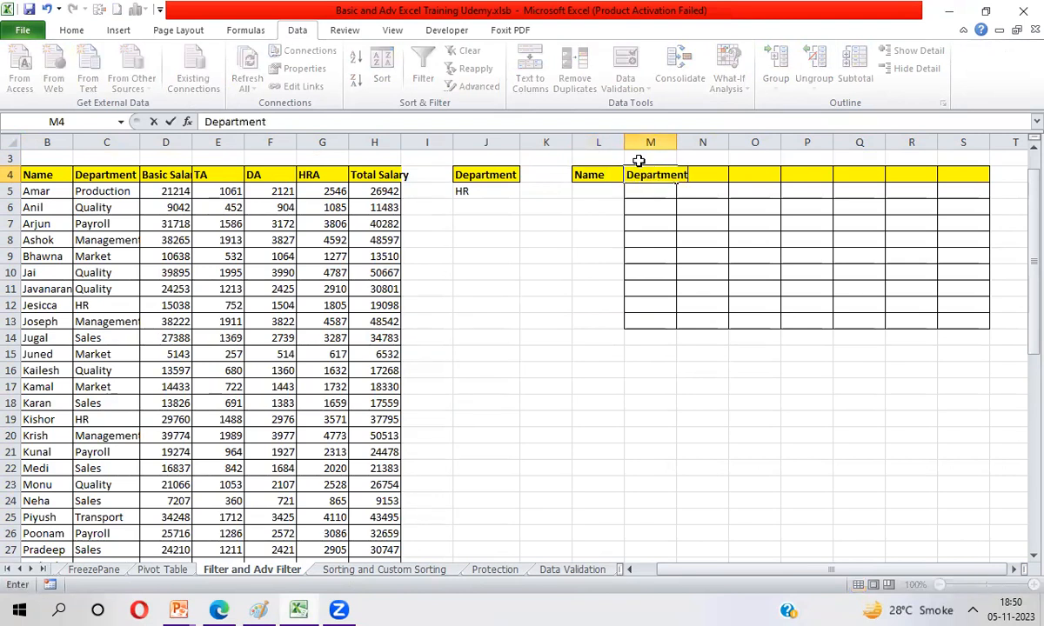
key(Tab)
text(Total Salary)
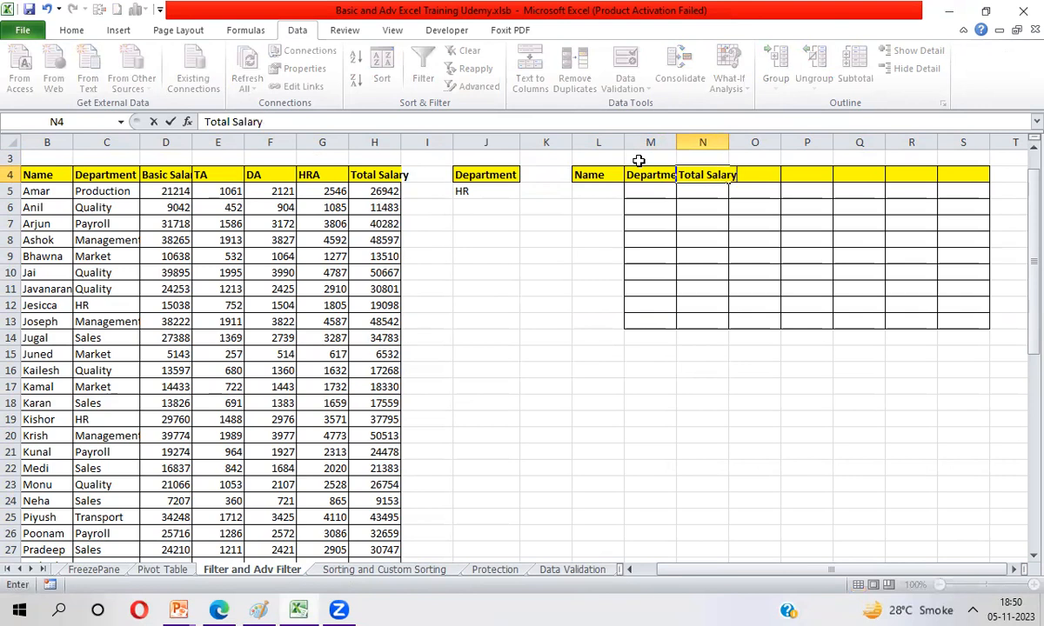
key(Tab)
text(I)
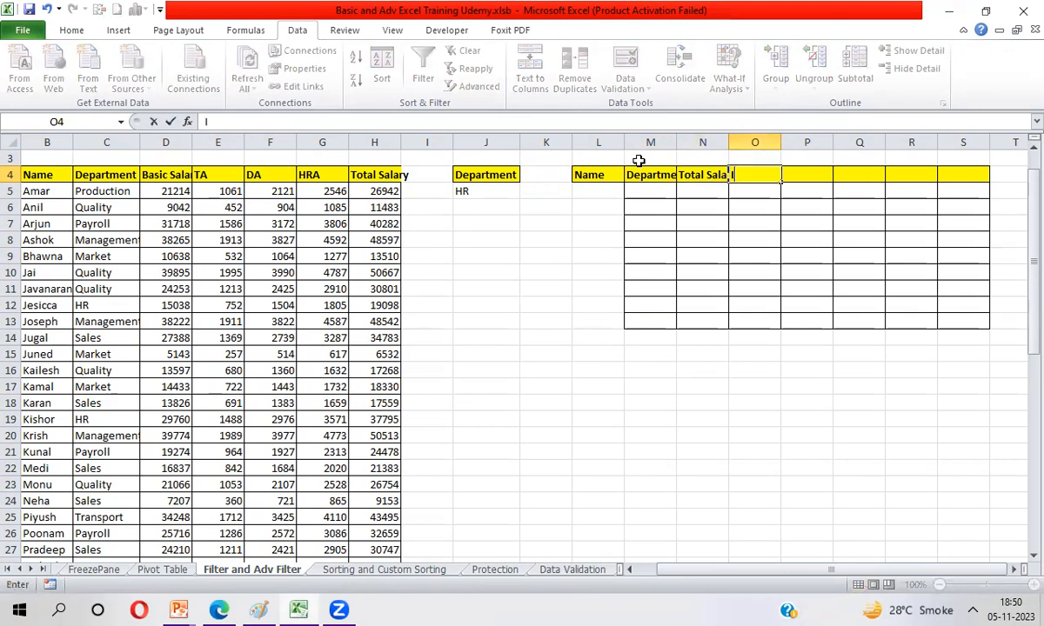
text(D)
key(Return)
Step: Delete all columns from P onward to remove the leftover formatted output columns
key(Right)
key(ctrl+space)
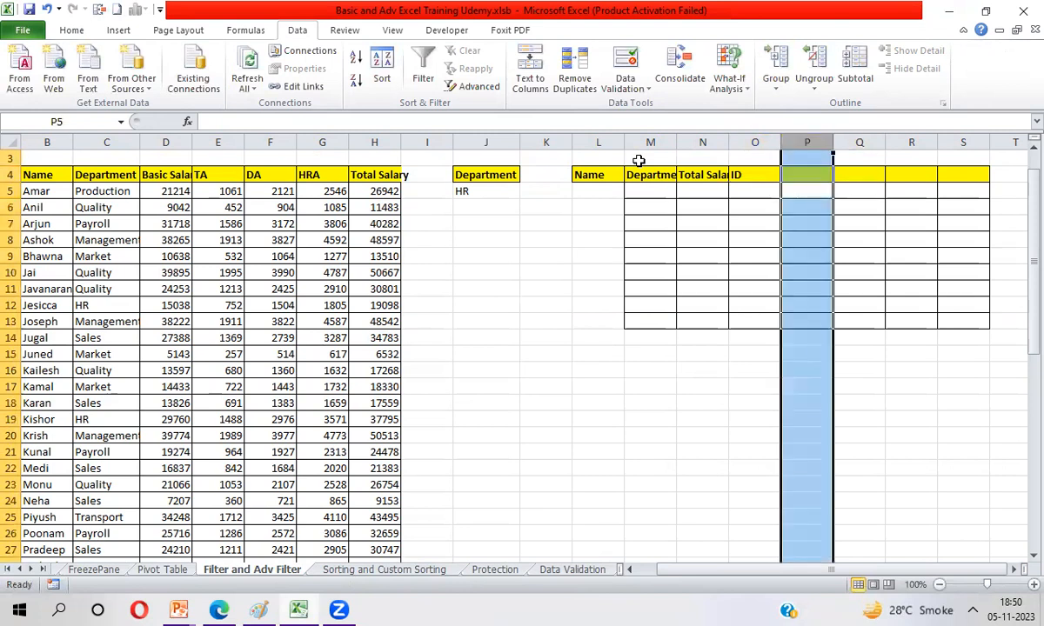
key(ctrl+shift+Right)
key(alt+e)
key(d)
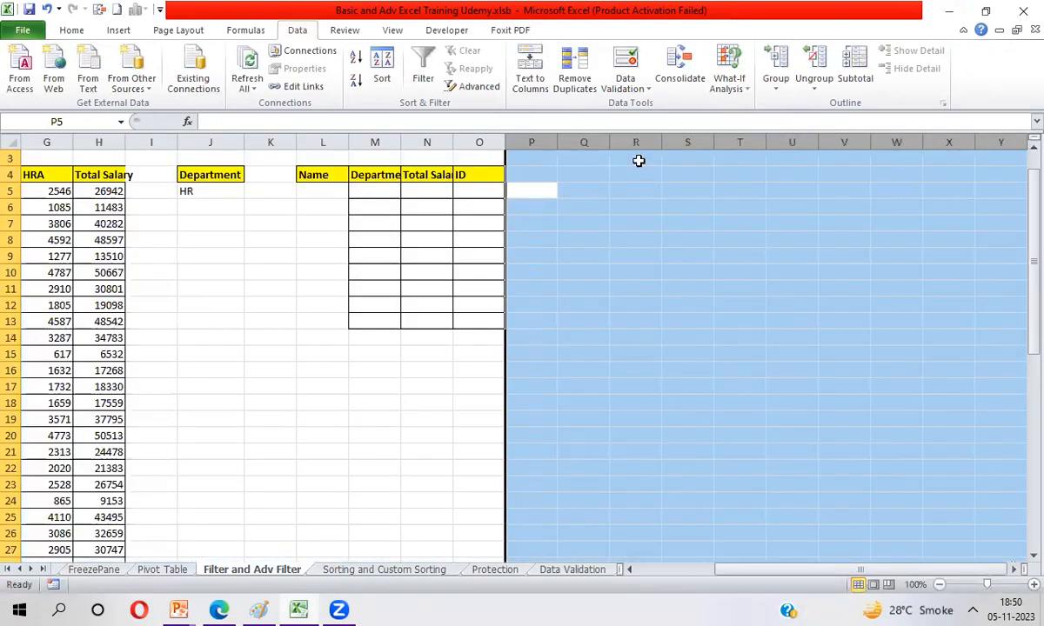
Step: Copy blank cell K6 and paste only its formats onto M5:O13 to clear the leftover borders
key(Left)
key(Left)
key(Left)
key(Left)
key(Left)
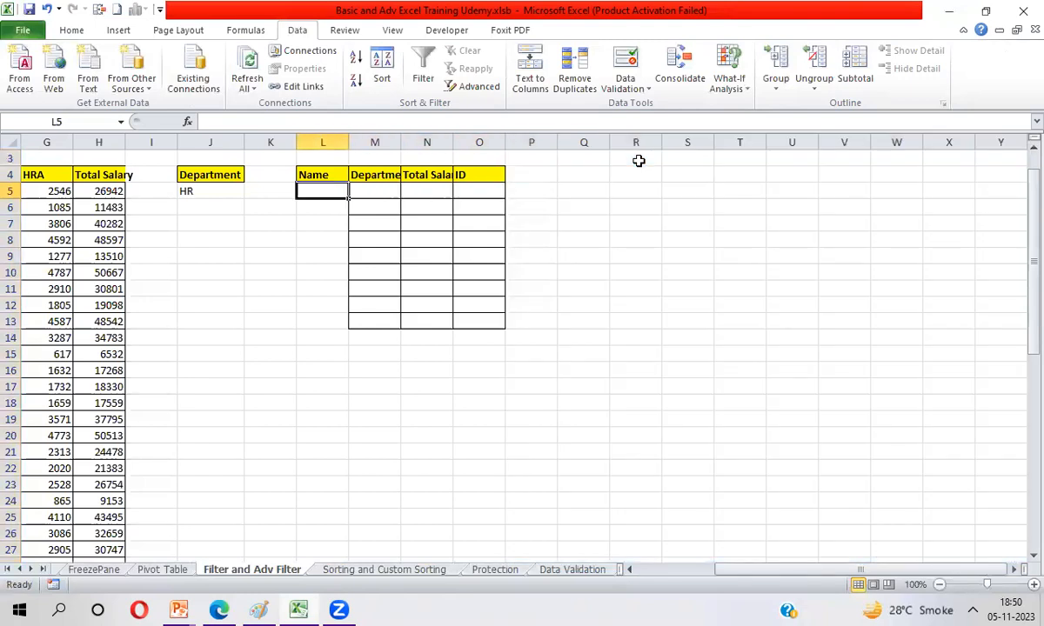
key(Down)
key(ctrl+c)
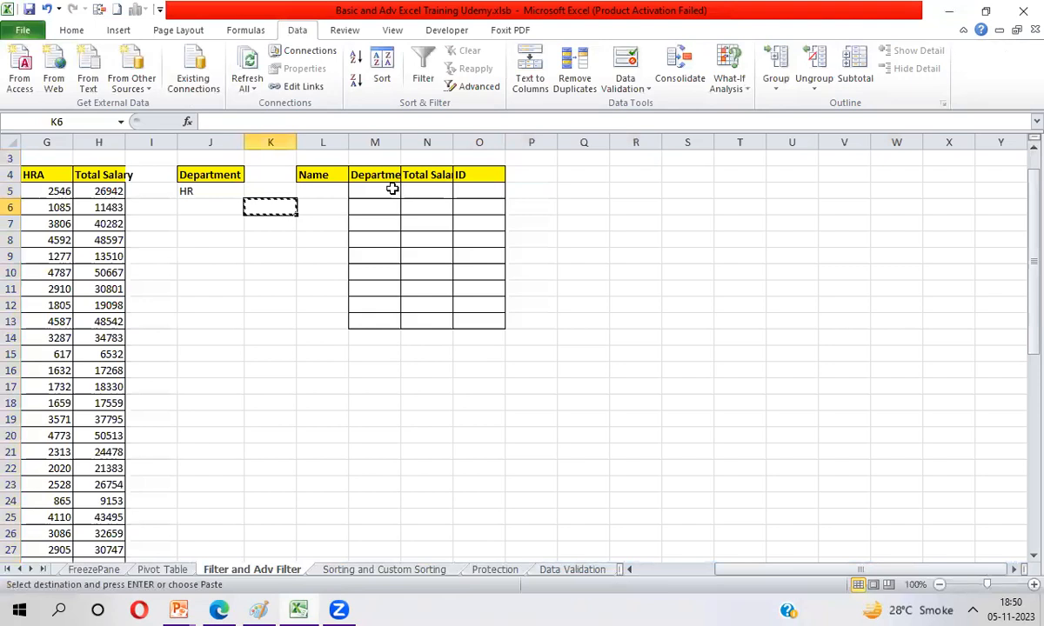
click(362, 191)
drag(363, 191, 477, 315)
key(ctrl+alt+v)
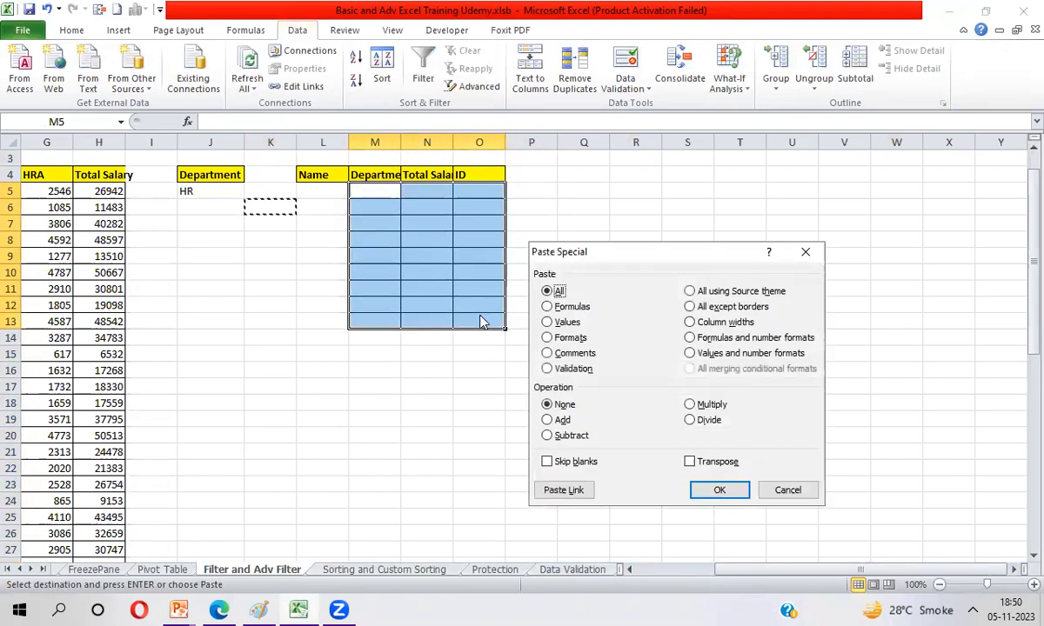
key(t)
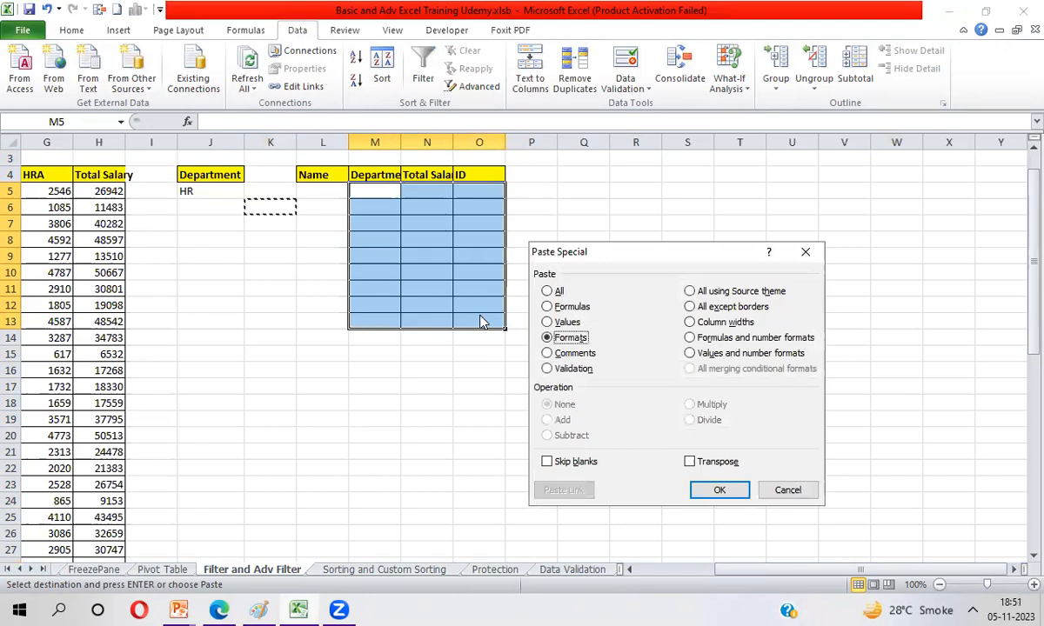
key(Return)
key(Left)
Step: AutoFit the widths of columns M and N to their Department and Total Salary headers
key(Left)
key(Escape)
key(Left)
key(Right)
key(Up)
key(Right)
key(Right)
key(shift+Right)
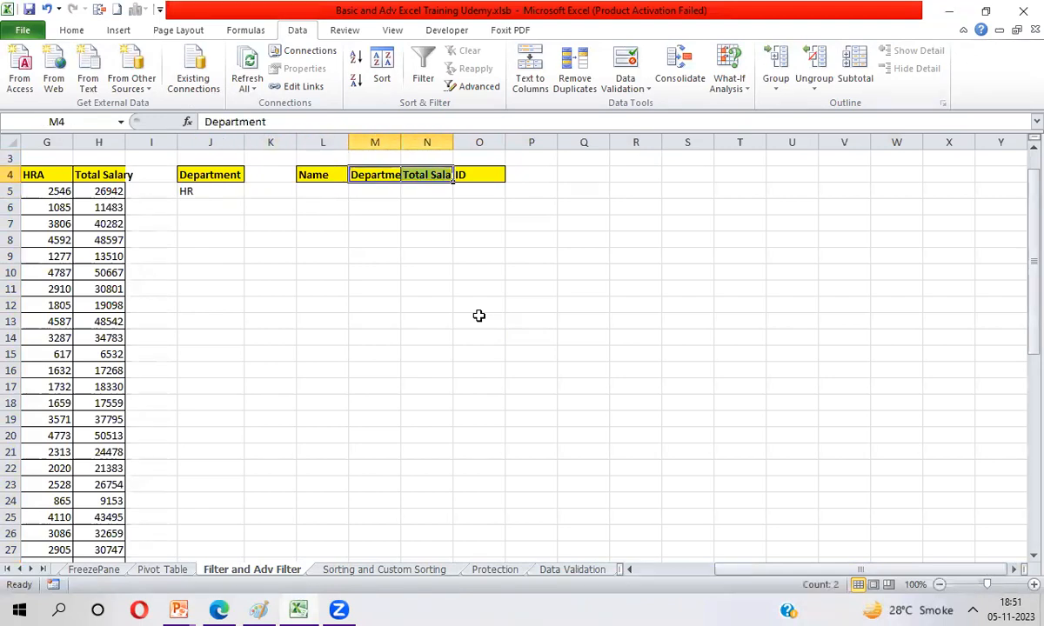
key(alt+h)
key(o)
key(i)
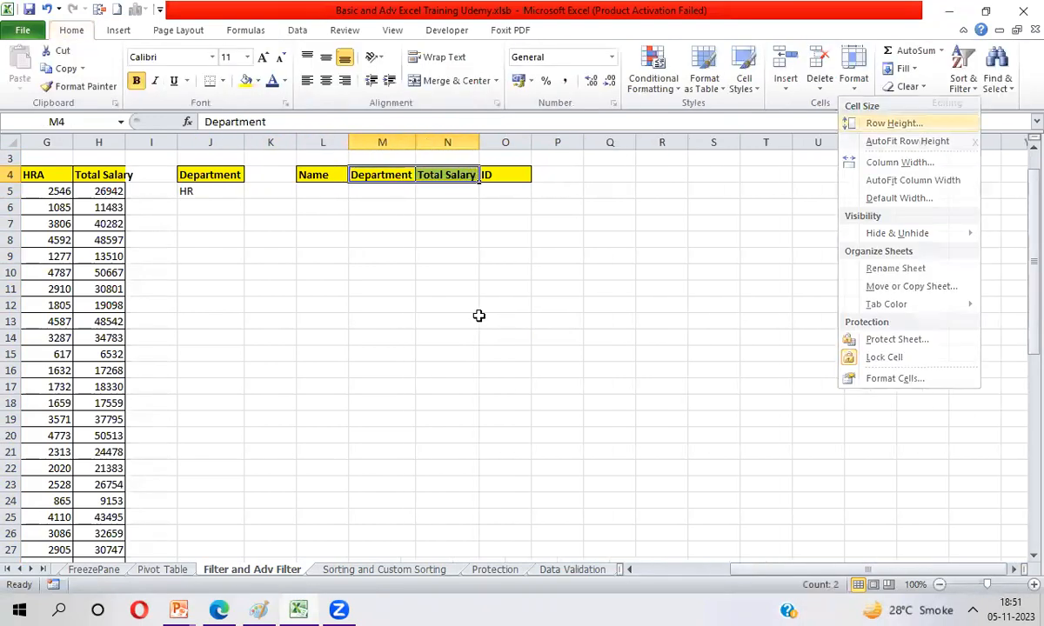
Step: Review the custom output headers in row 4 and the Department criteria cells J4:J5
key(Left)
key(Right)
key(Right)
key(Right)
key(Left)
key(Left)
key(Left)
key(Left)
key(Left)
key(shift+Down)
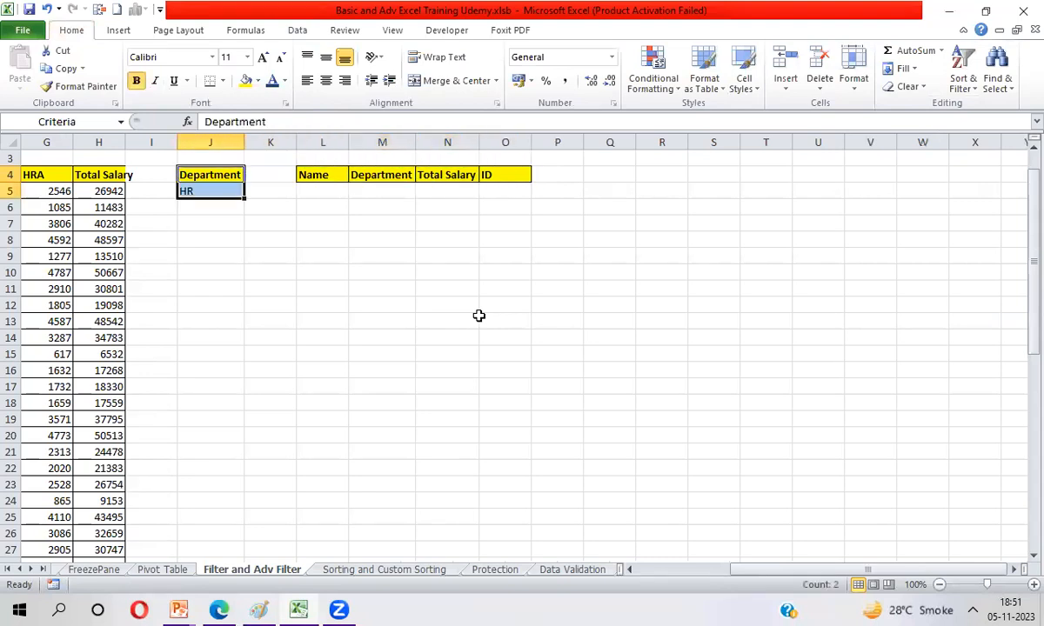
Step: Start an Advanced Filter from cell A4 of the employee table with Copy to another location
key(Left)
key(Left)
key(Left)
key(Left)
key(Left)
key(Left)
key(Left)
key(Left)
key(Left)
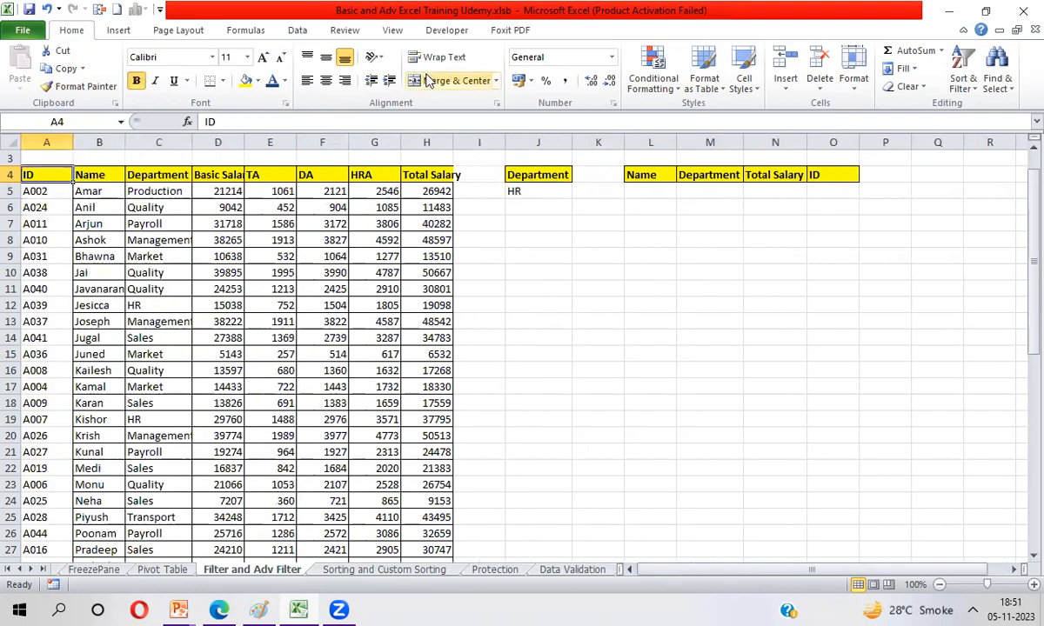
click(297, 32)
click(480, 87)
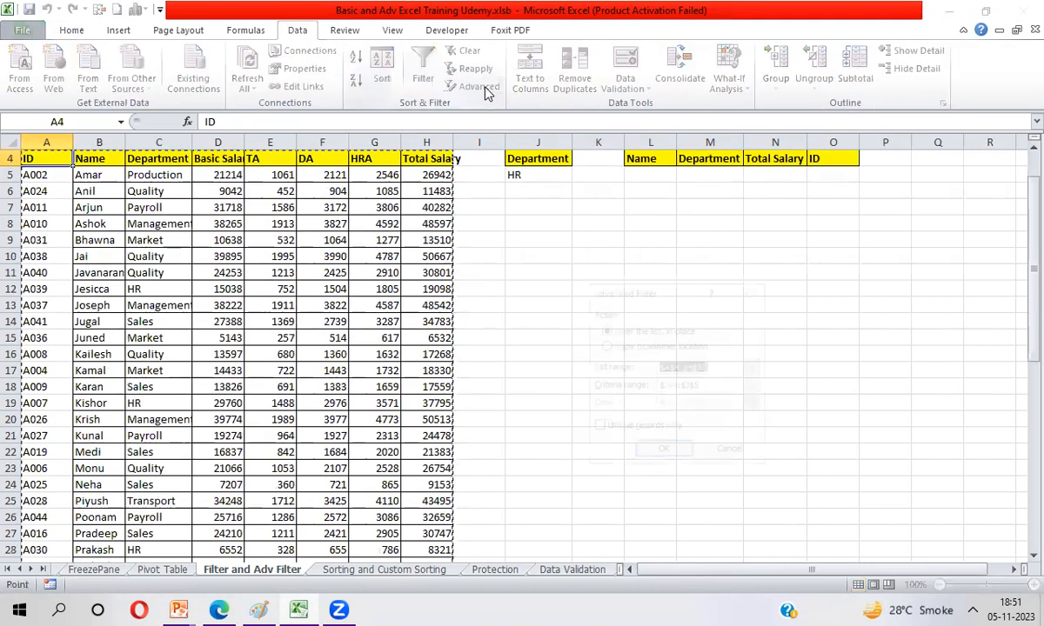
click(605, 346)
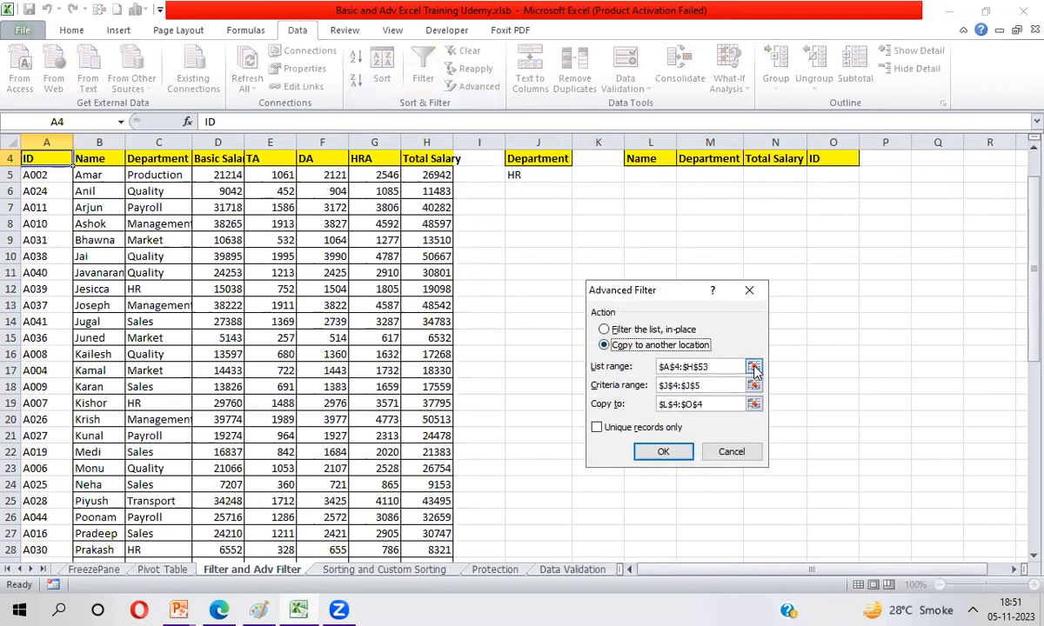
Step: Reselect the whole employee table A4:H53 as the Advanced Filter's list range
click(754, 367)
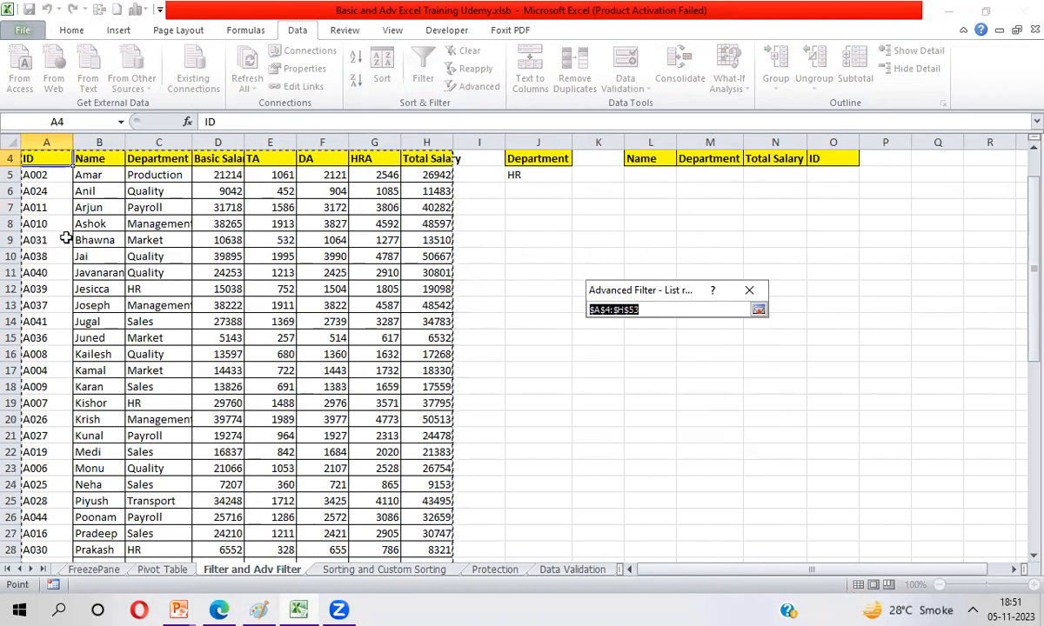
click(41, 158)
key(ctrl+shift+Right)
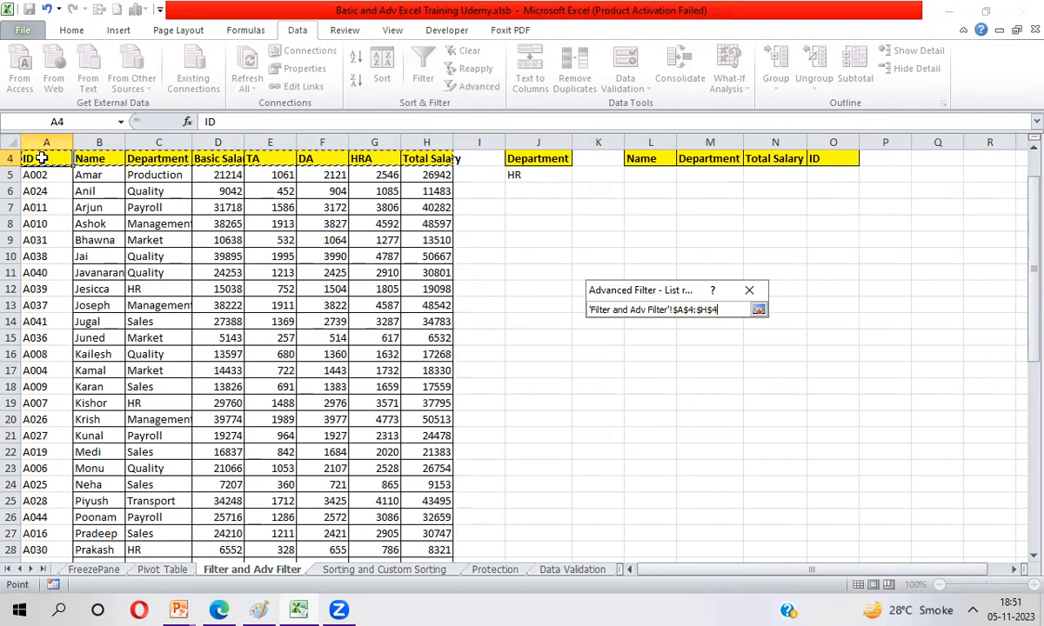
key(ctrl+shift+Down)
key(Return)
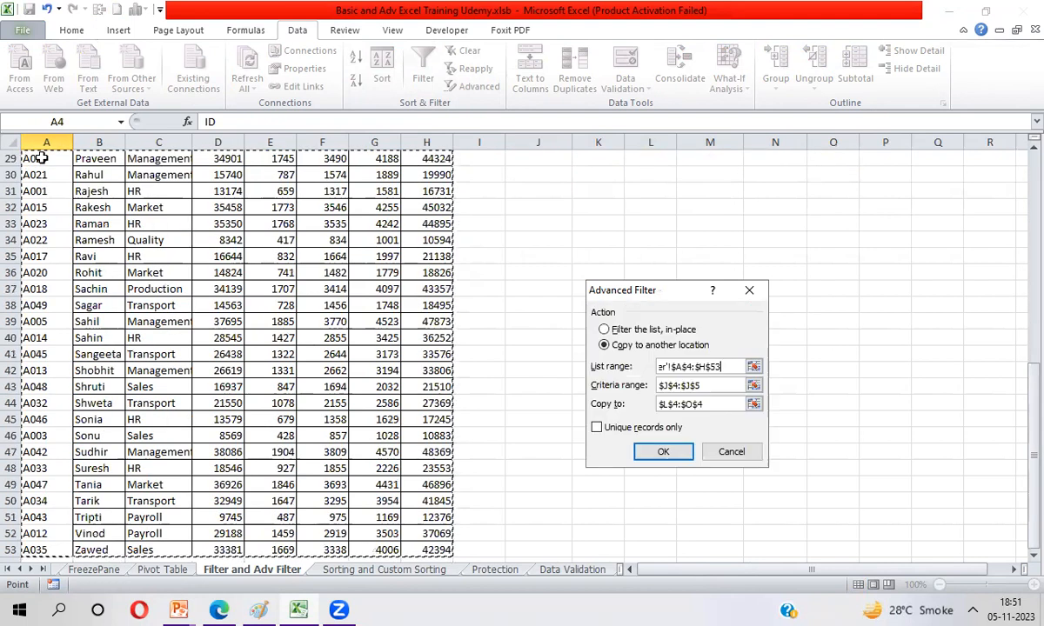
Step: Set the Department and HR cells J4:J5 as the criteria range
key(Tab)
click(755, 387)
drag(533, 159, 534, 171)
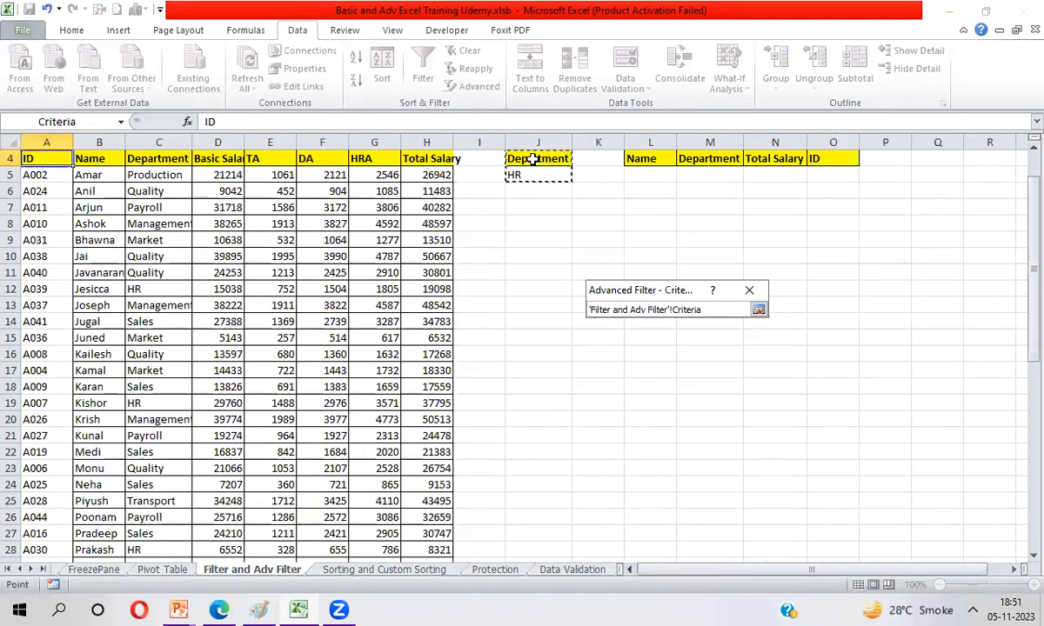
click(759, 310)
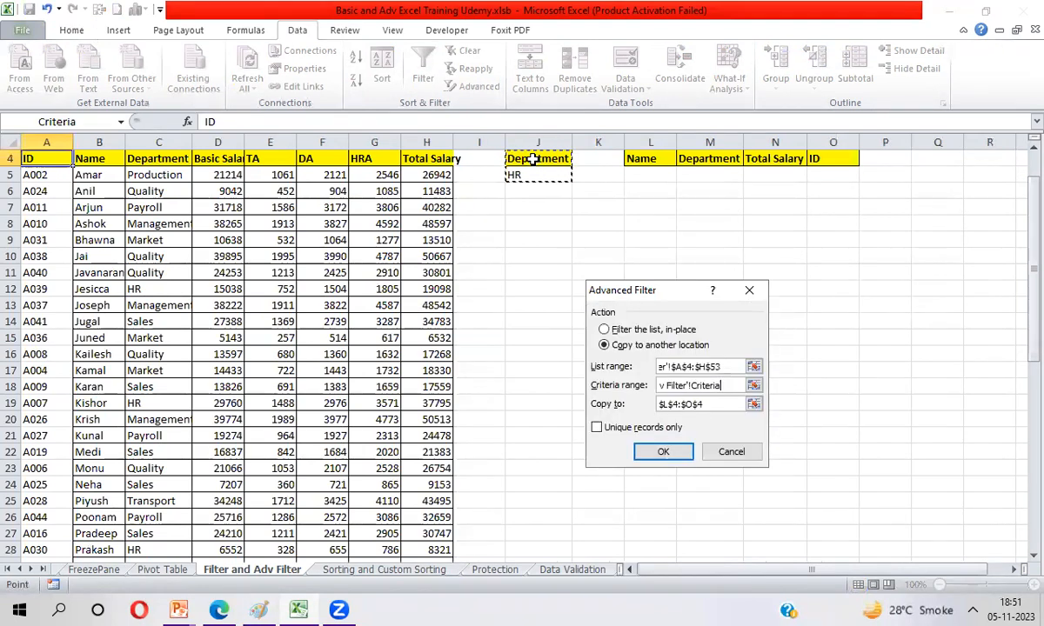
Step: Set the custom headers L4:O4 as the copy destination and run the Advanced Filter
click(754, 404)
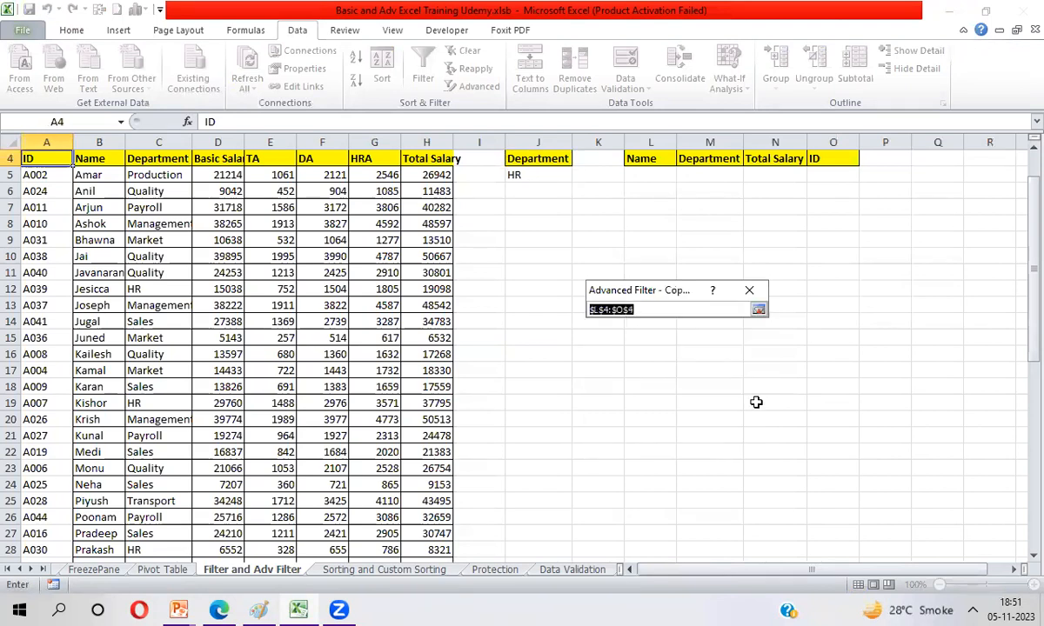
click(654, 160)
key(ctrl+shift+Right)
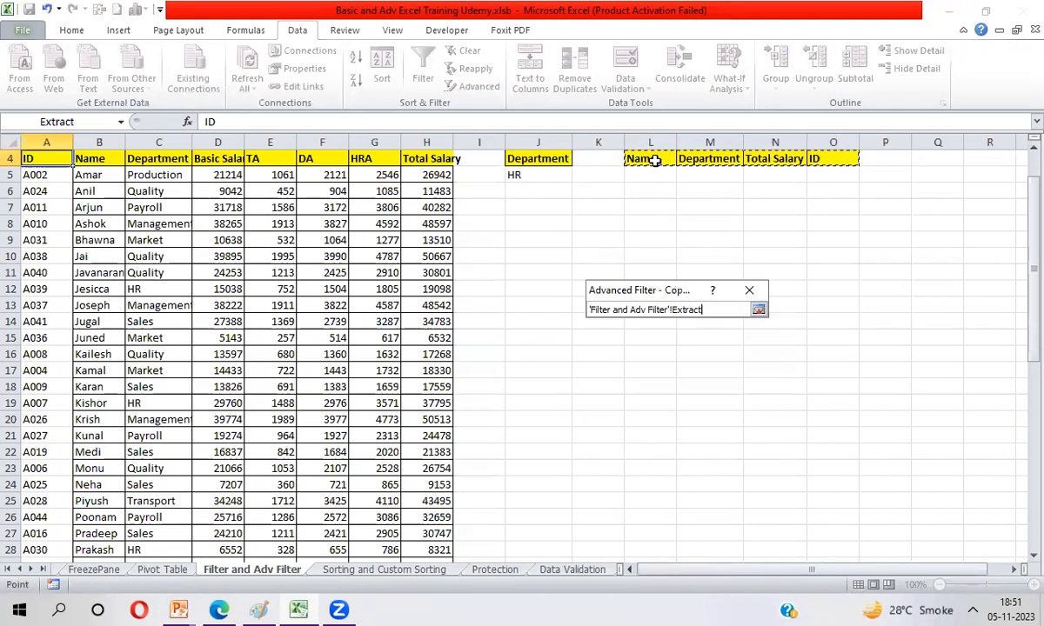
click(759, 311)
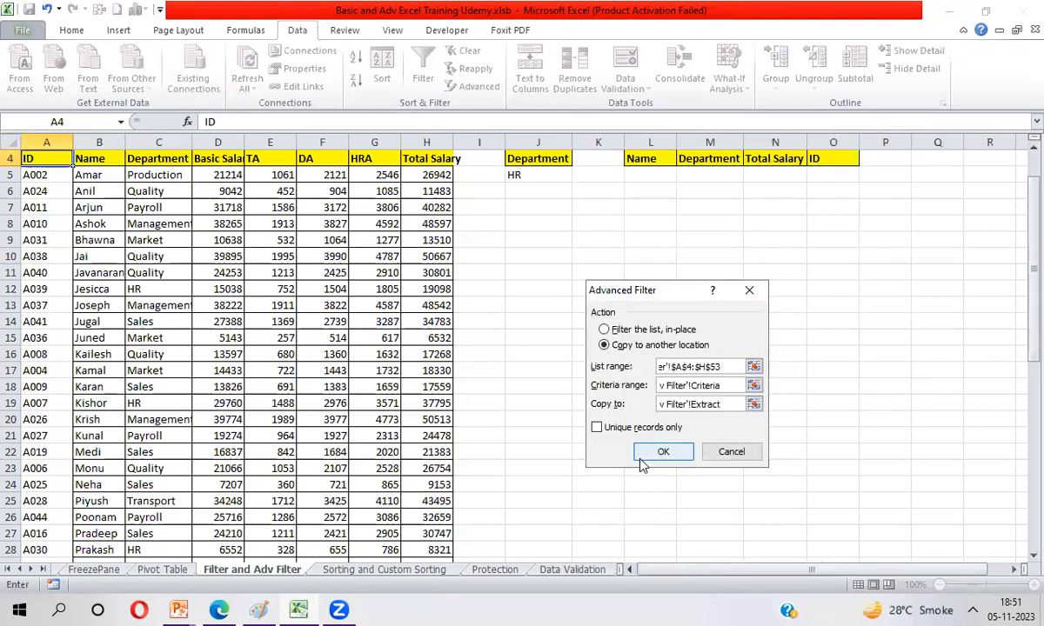
click(663, 453)
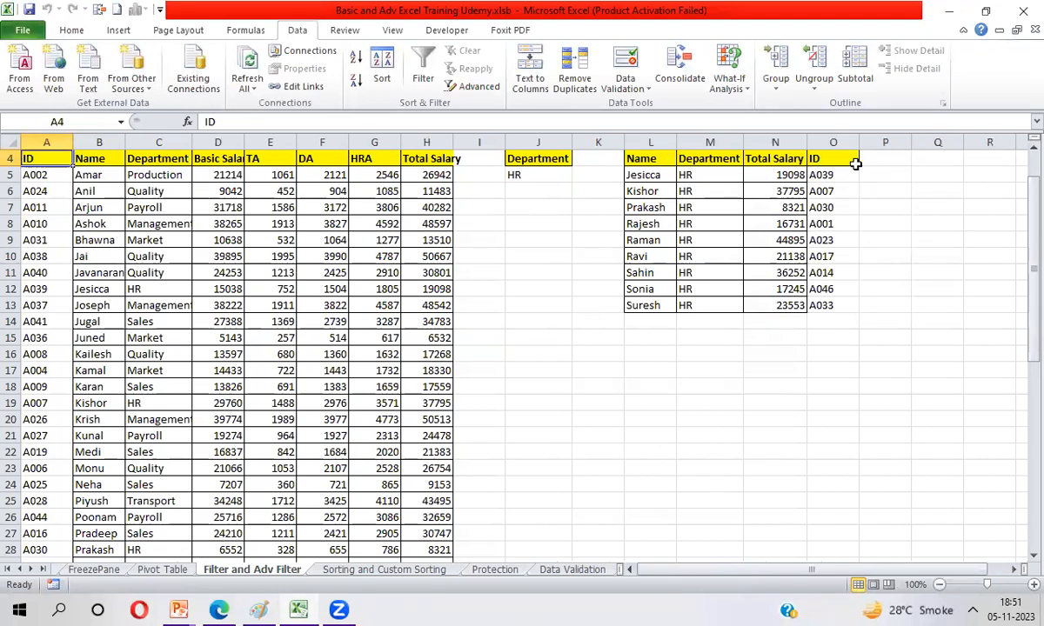
Step: Delete the copied HR records in L5:O13, keeping the custom headers
click(643, 175)
key(ctrl+shift+Right)
key(ctrl+shift+Down)
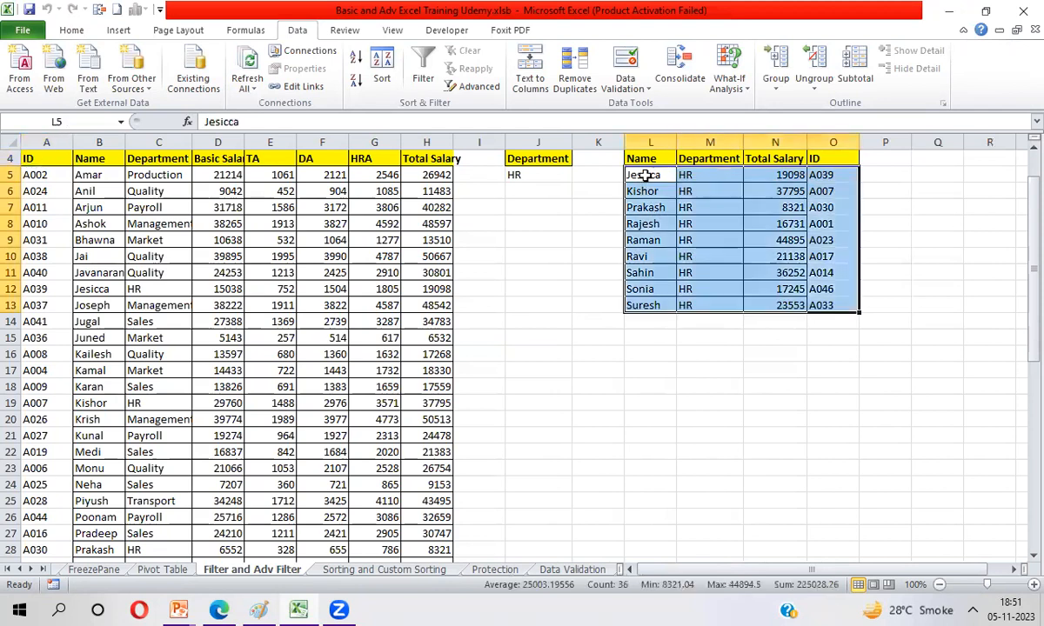
key(Delete)
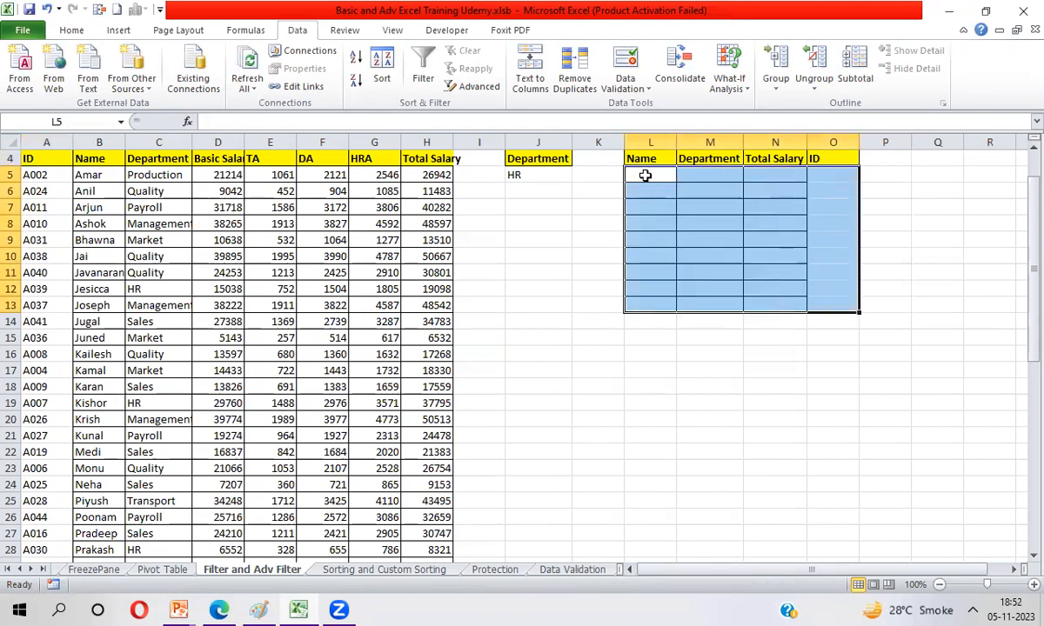
Step: Add Sales as a second Department criterion in cell J6 below HR
key(Up)
key(ctrl+a)
key(Left)
key(Left)
key(Down)
key(Down)
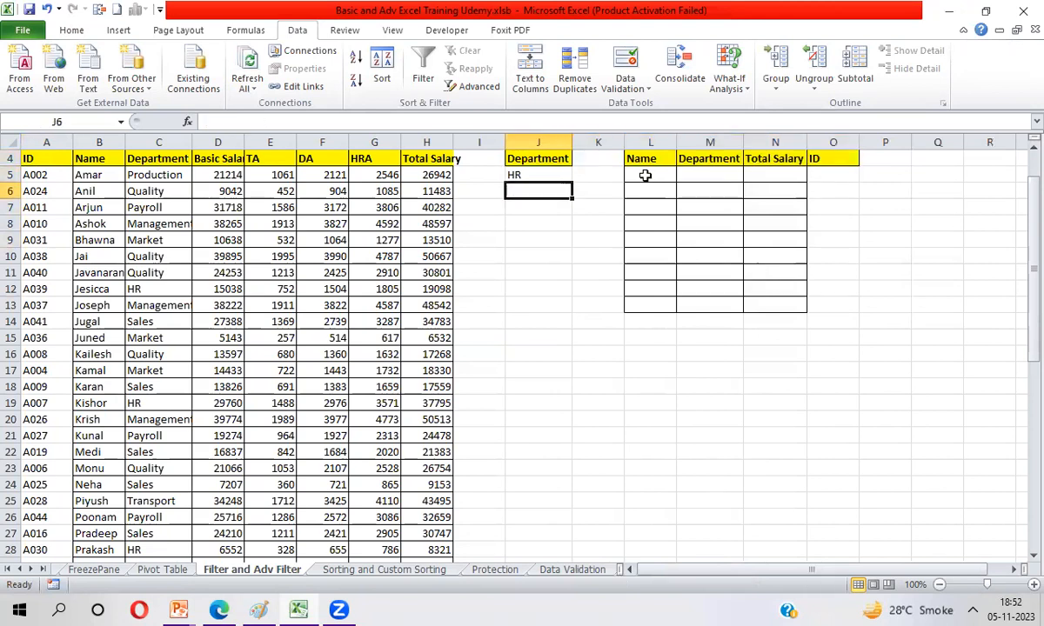
text(Sales)
key(Return)
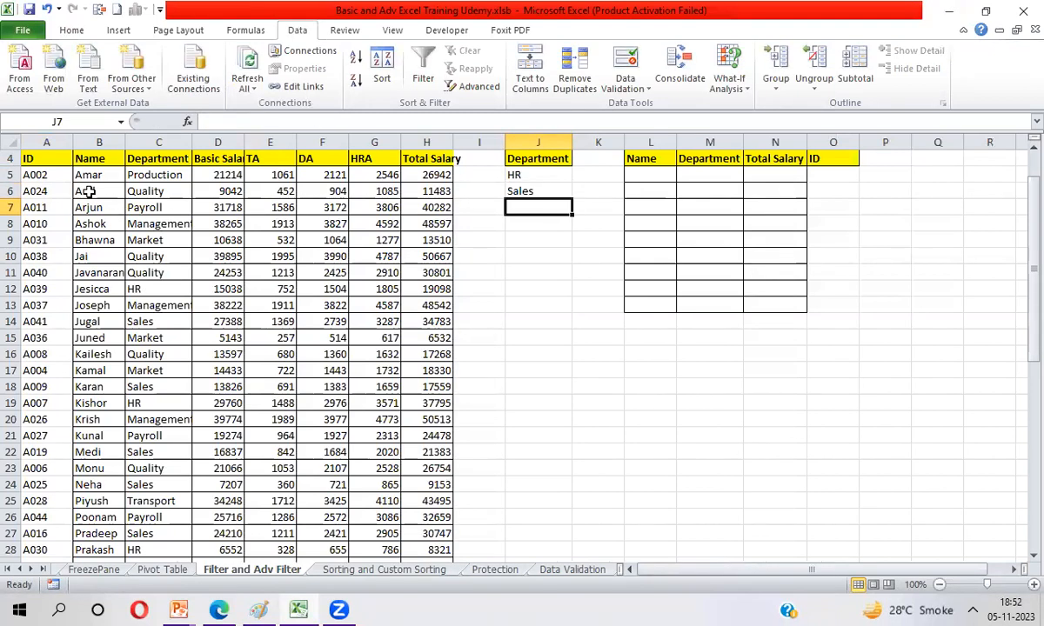
Step: Start an Advanced Filter on the employee table with Copy to another location, keeping A4:H53 as the list range
click(58, 160)
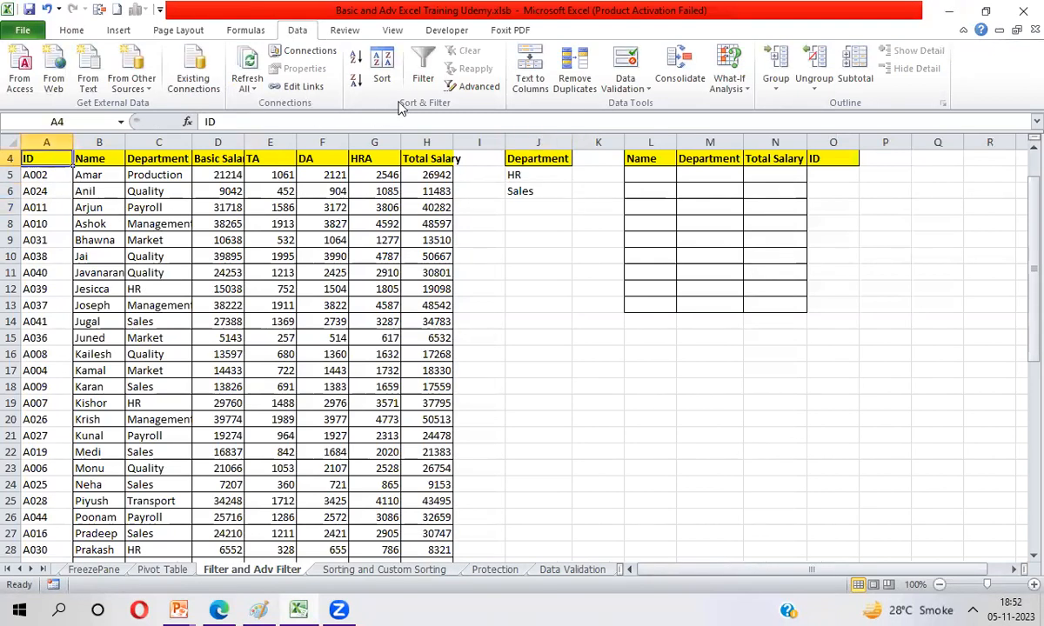
click(473, 90)
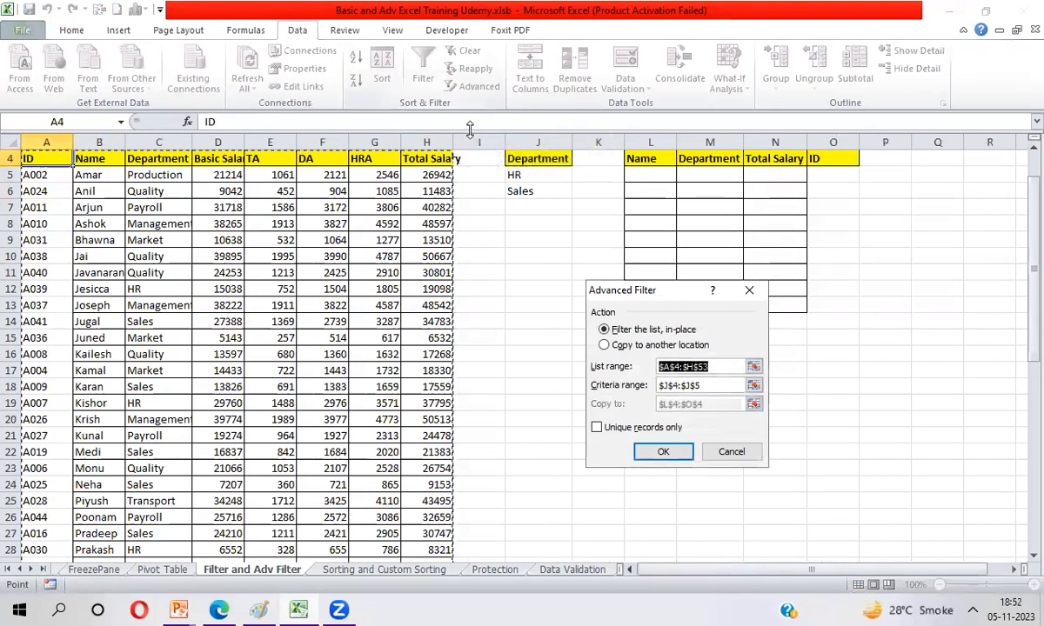
click(605, 346)
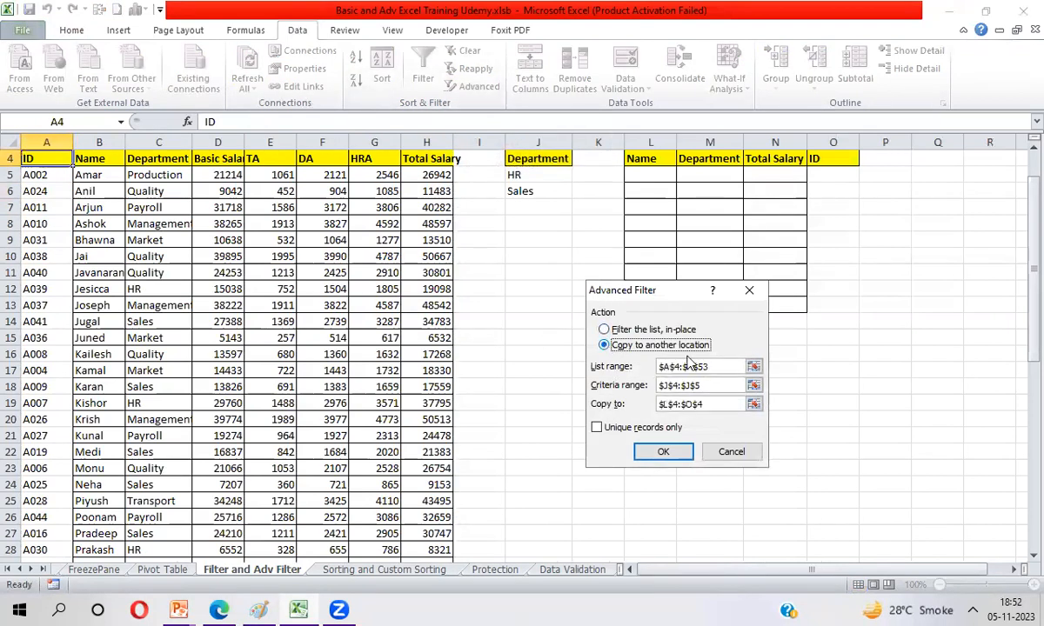
click(754, 368)
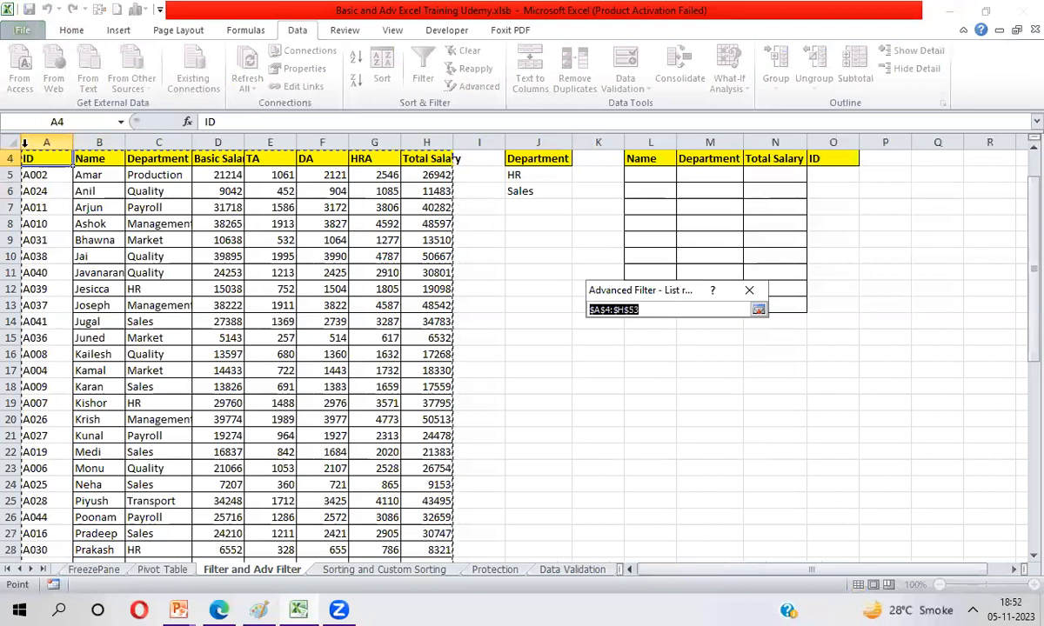
click(759, 310)
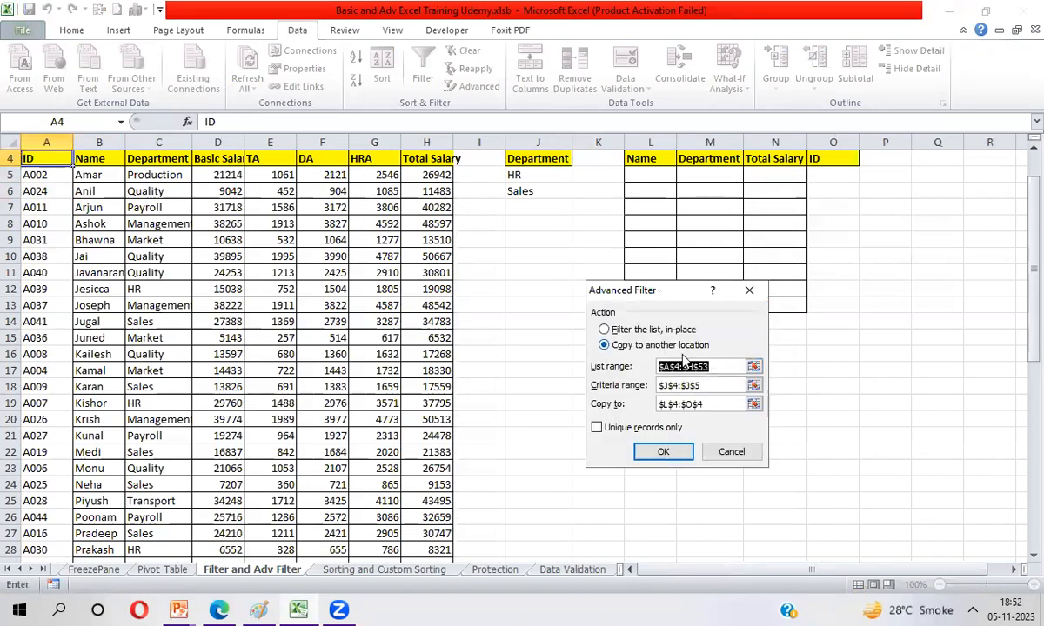
Step: Set the Advanced Filter's criteria range to J4:J6 so it covers both the HR and Sales departments
click(753, 387)
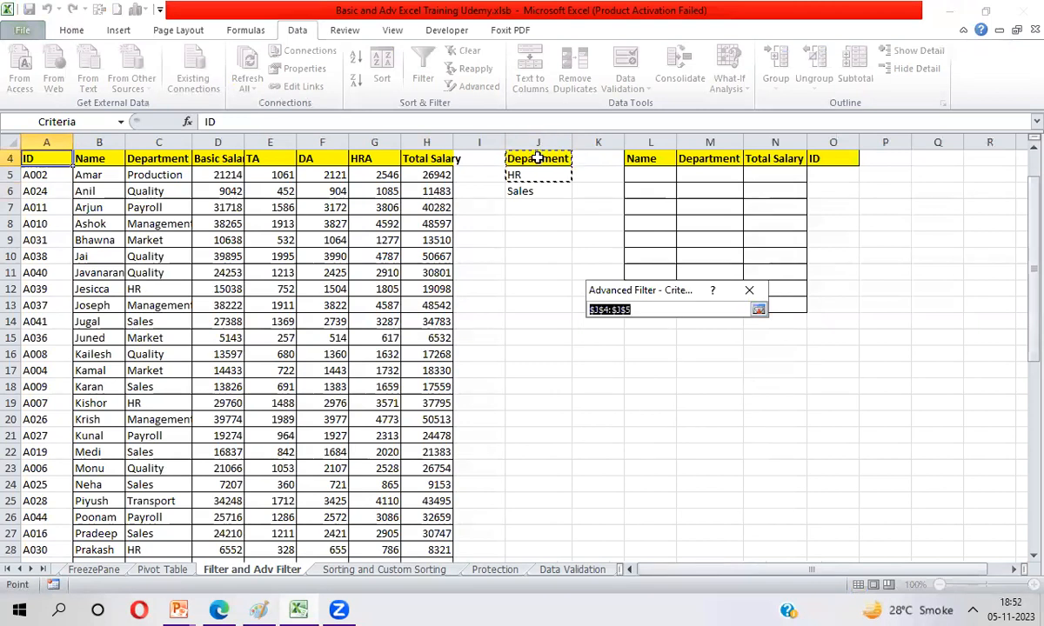
click(538, 158)
key(shift+Down)
key(shift+Down)
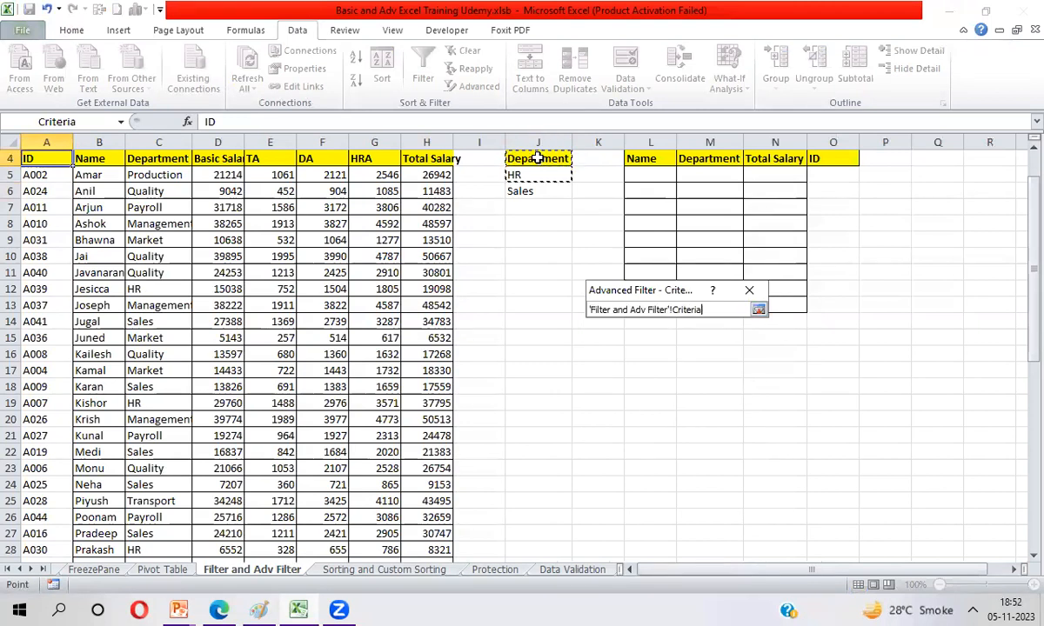
key(Return)
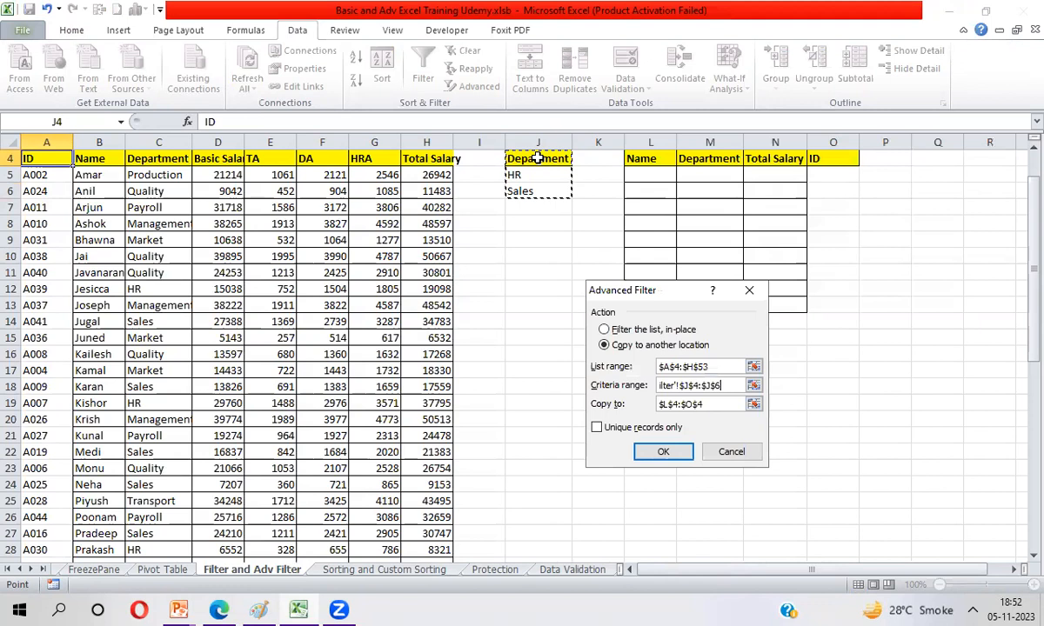
Step: Set the copy destination to the custom headers L4:O4 and run the Advanced Filter for HR and Sales
click(754, 405)
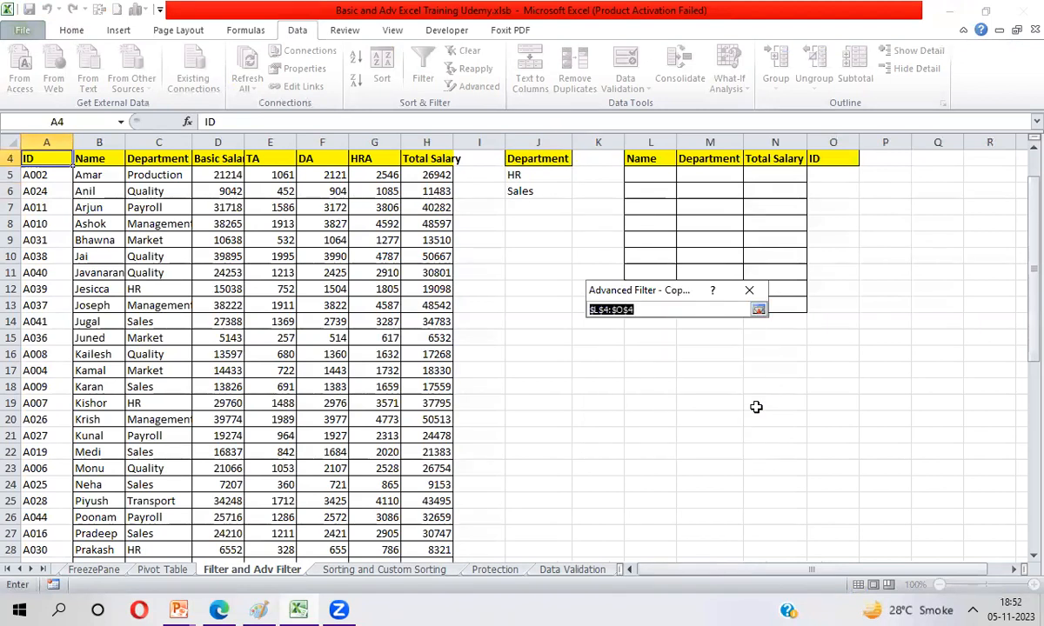
click(648, 160)
key(shift+Right)
key(shift+Right)
key(shift+Right)
key(Return)
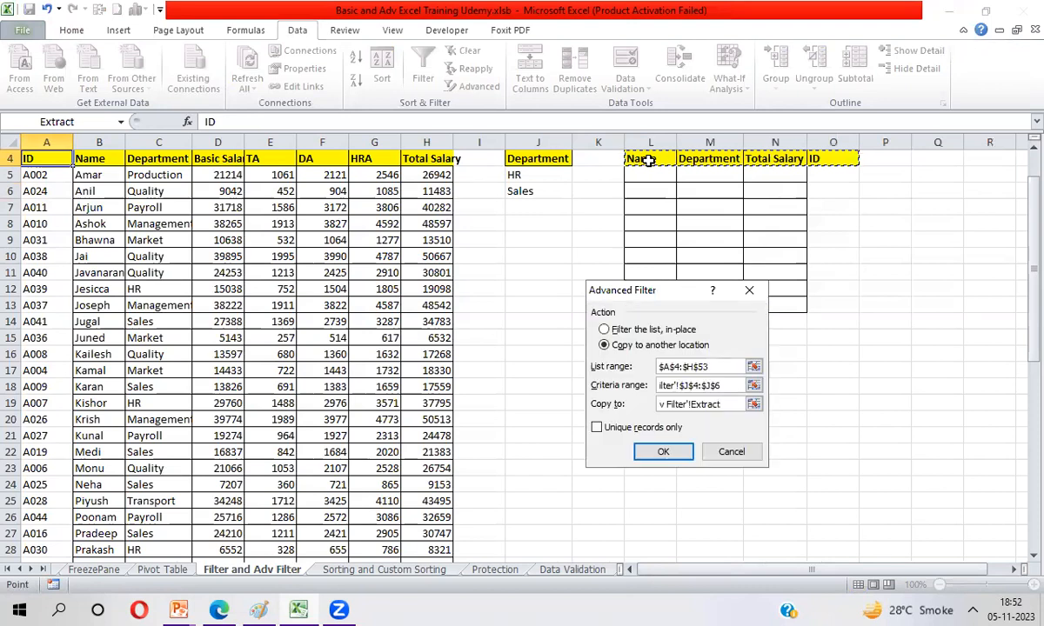
key(Return)
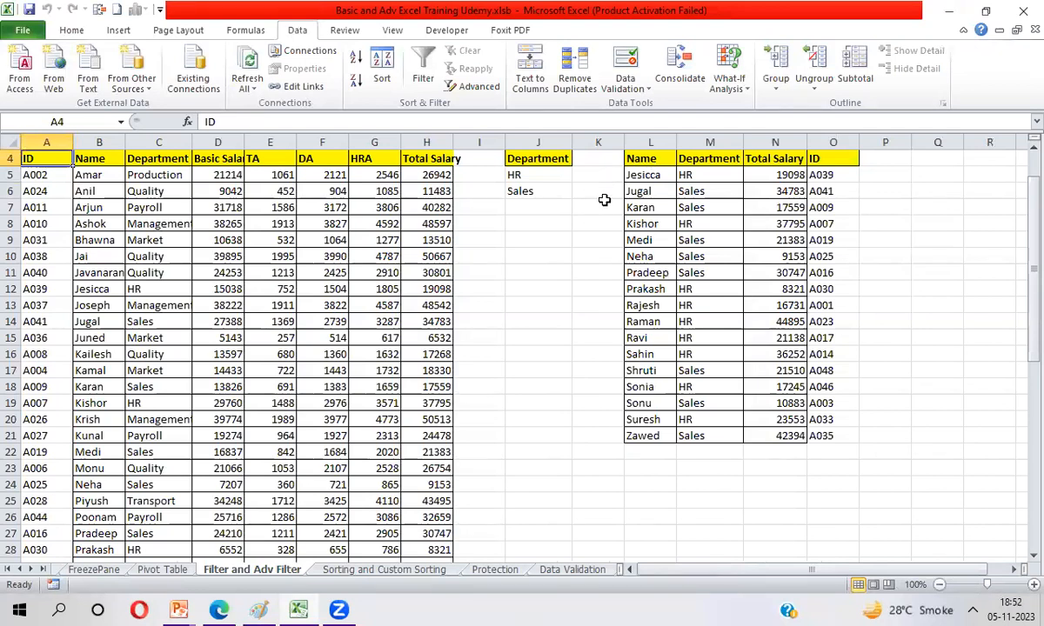
Step: Insert a new column K beside the Department criteria and copy the Total Salary header from H4 into K4
click(602, 143)
key(ctrl+shift+=)
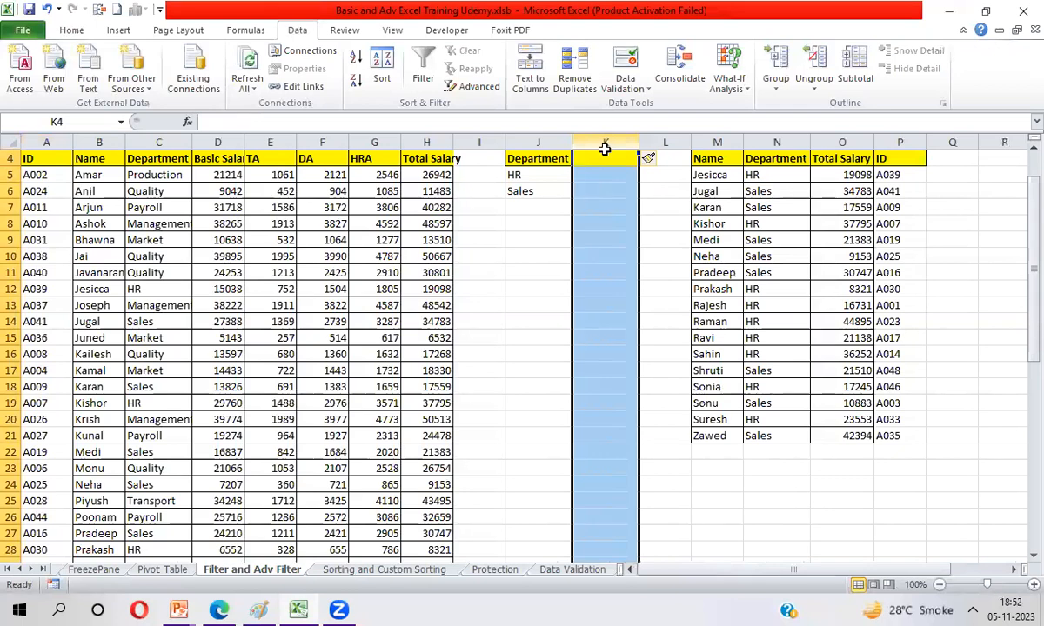
click(584, 157)
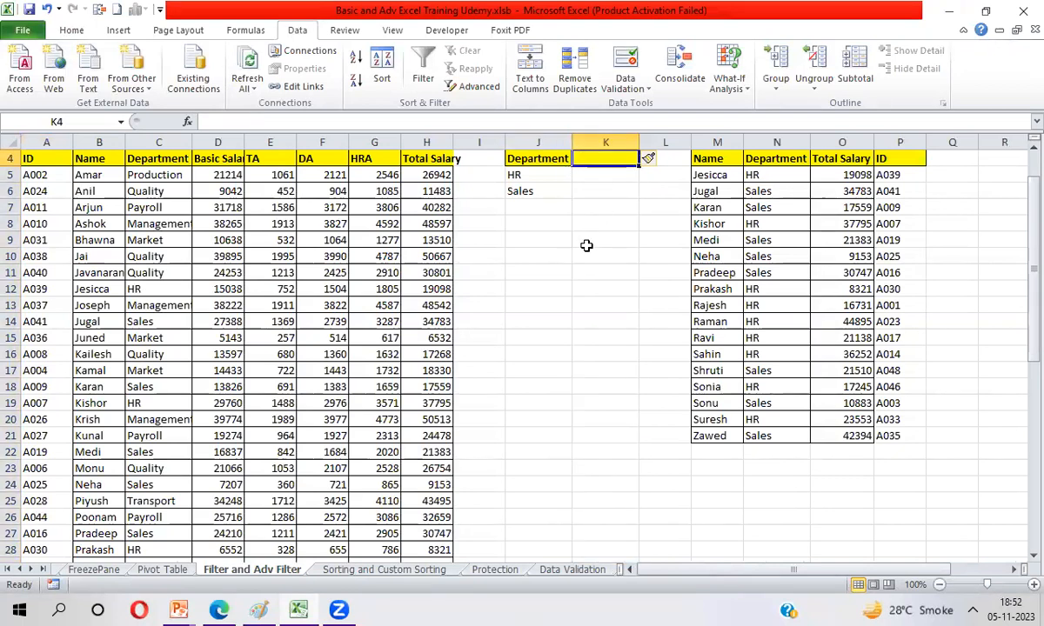
click(428, 157)
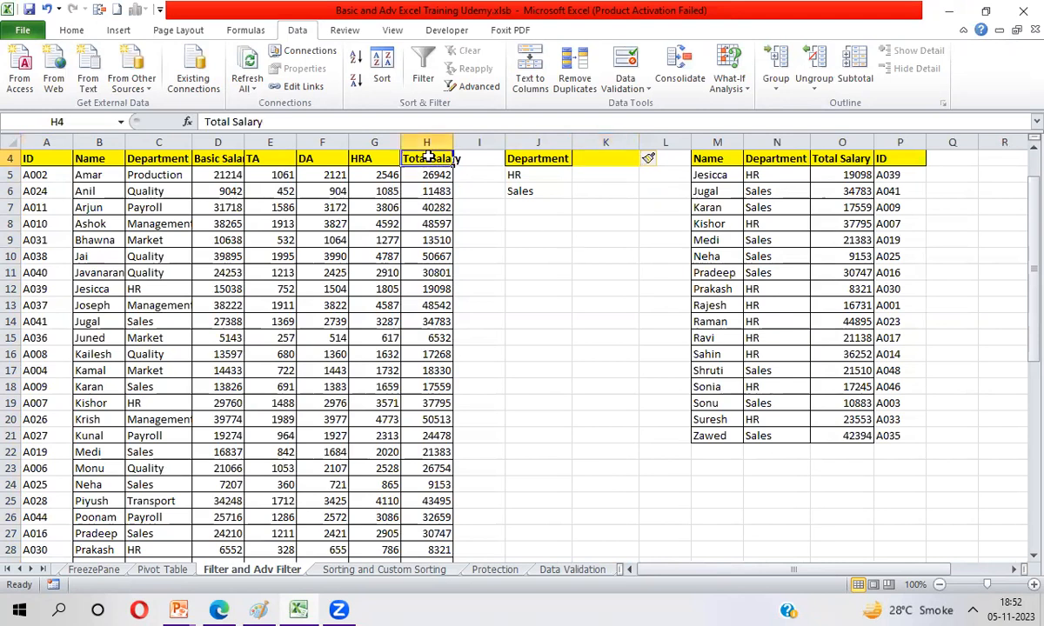
key(ctrl+c)
key(Right)
key(Right)
key(Right)
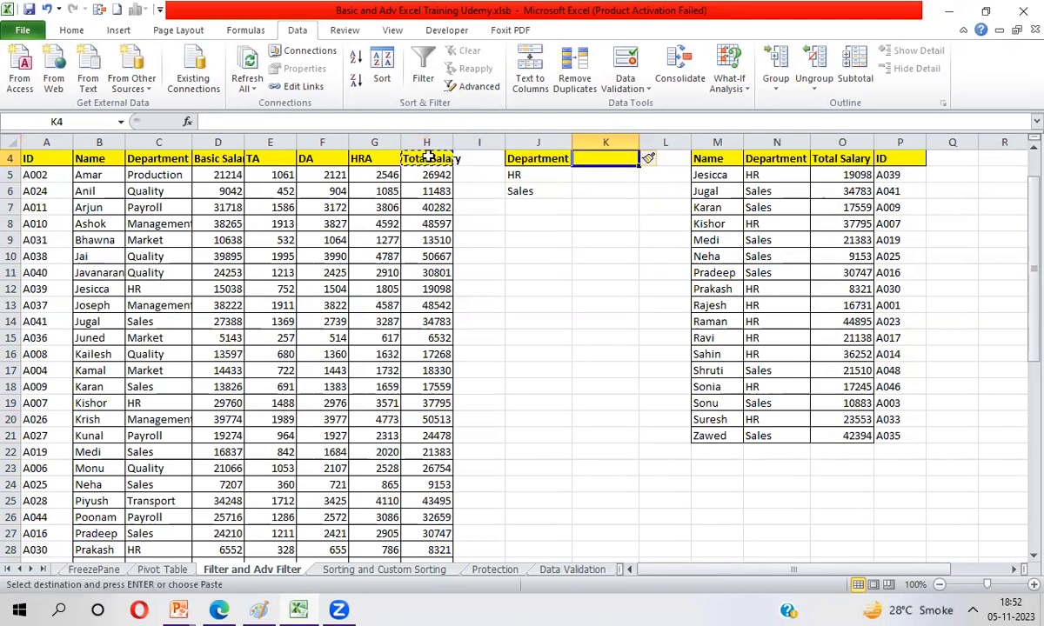
key(ctrl+v)
Step: Enter the criterion >35000 under Total Salary in cell K5, on the HR row
key(Down)
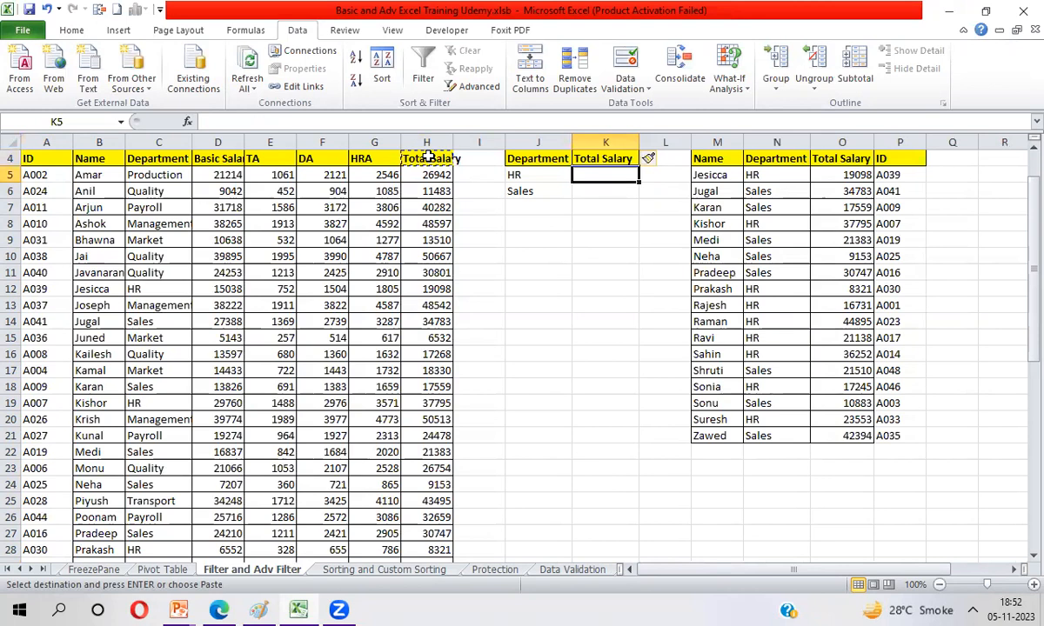
text(>)
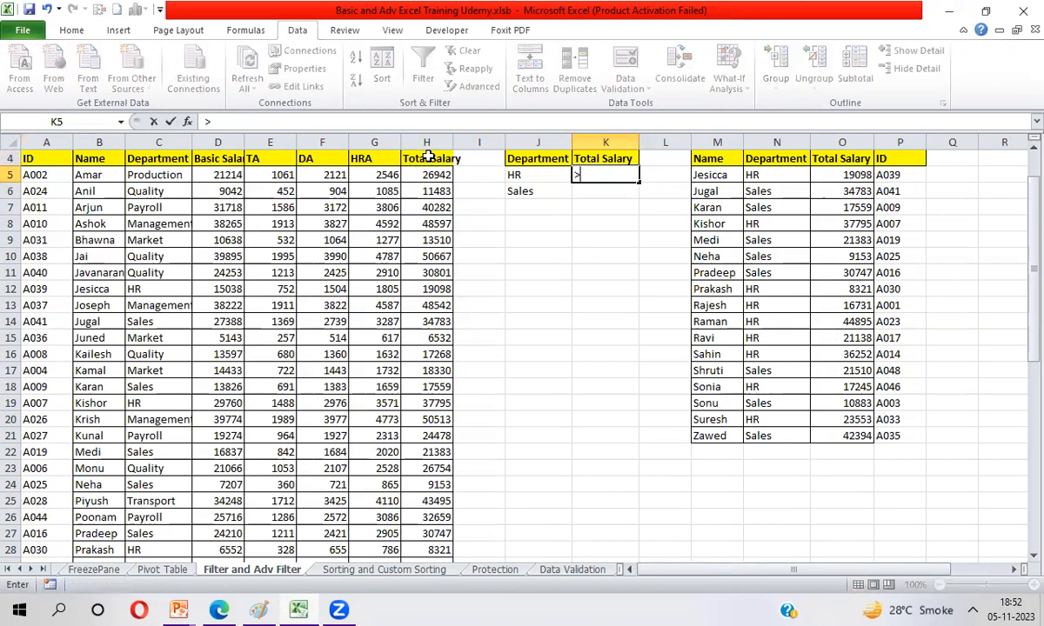
text(35000)
key(Return)
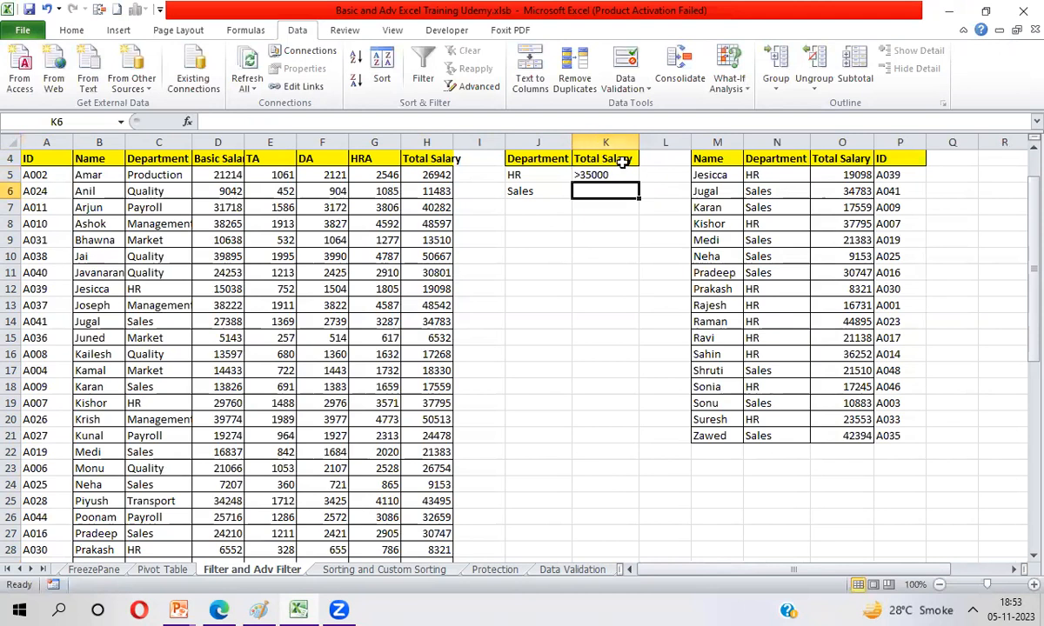
Step: Delete the copied HR and Sales records in M5:P21, keeping the custom headers
click(711, 174)
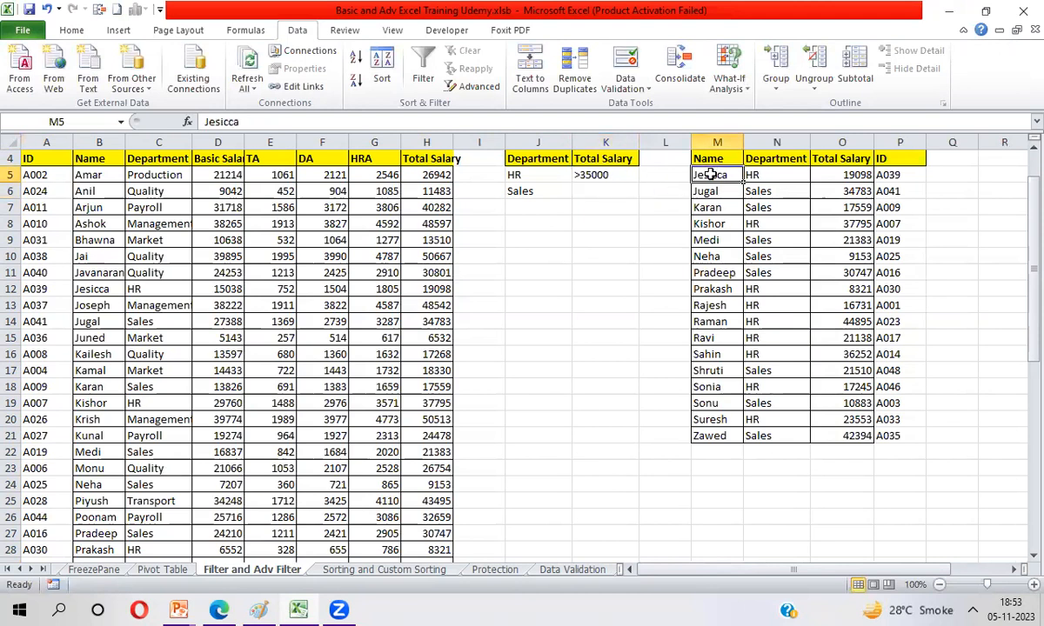
key(ctrl+shift+Right)
key(ctrl+shift+Down)
key(Delete)
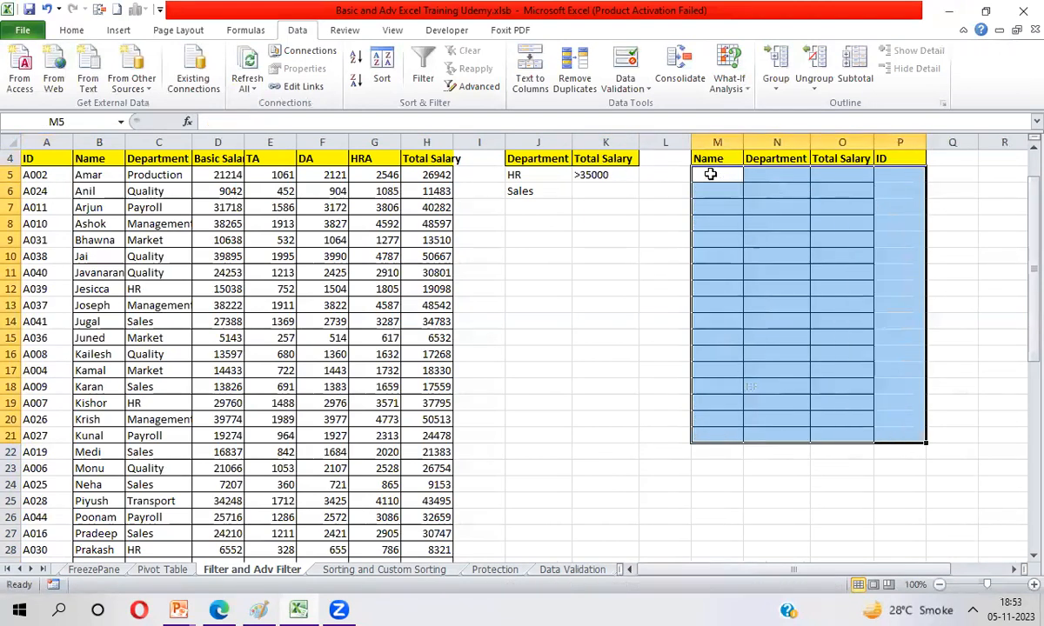
Step: Start an Advanced Filter on the employee table A4:H53 with Copy to another location, keeping the list range
key(Left)
key(Left)
key(Left)
key(Left)
key(Left)
key(Left)
key(Left)
key(Left)
key(Left)
key(Left)
key(Left)
key(Left)
key(Up)
key(ctrl+shift+Right)
key(ctrl+shift+Down)
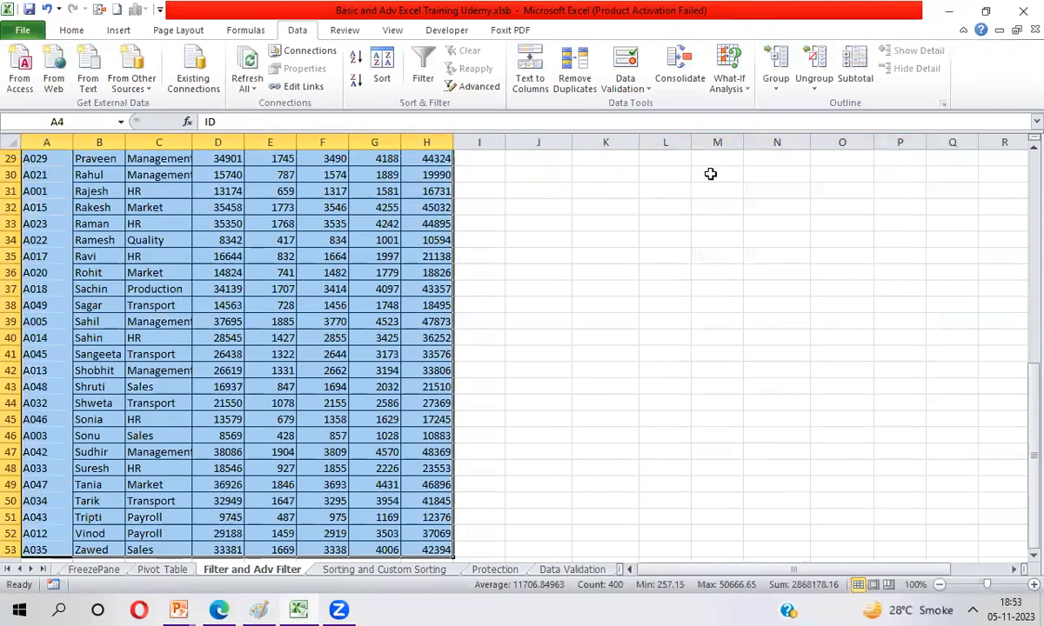
click(458, 86)
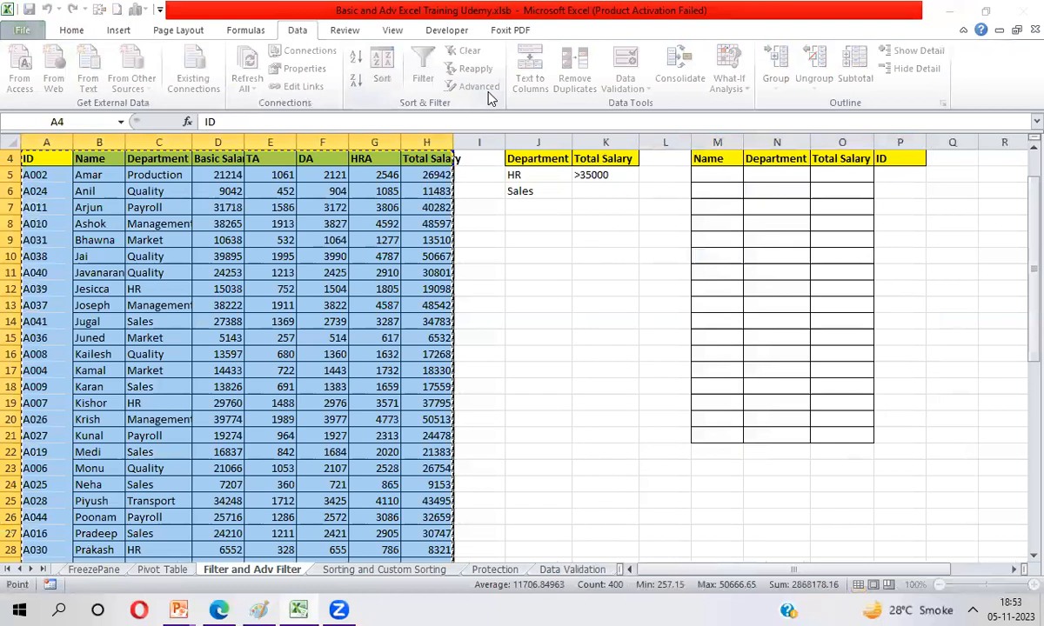
click(605, 345)
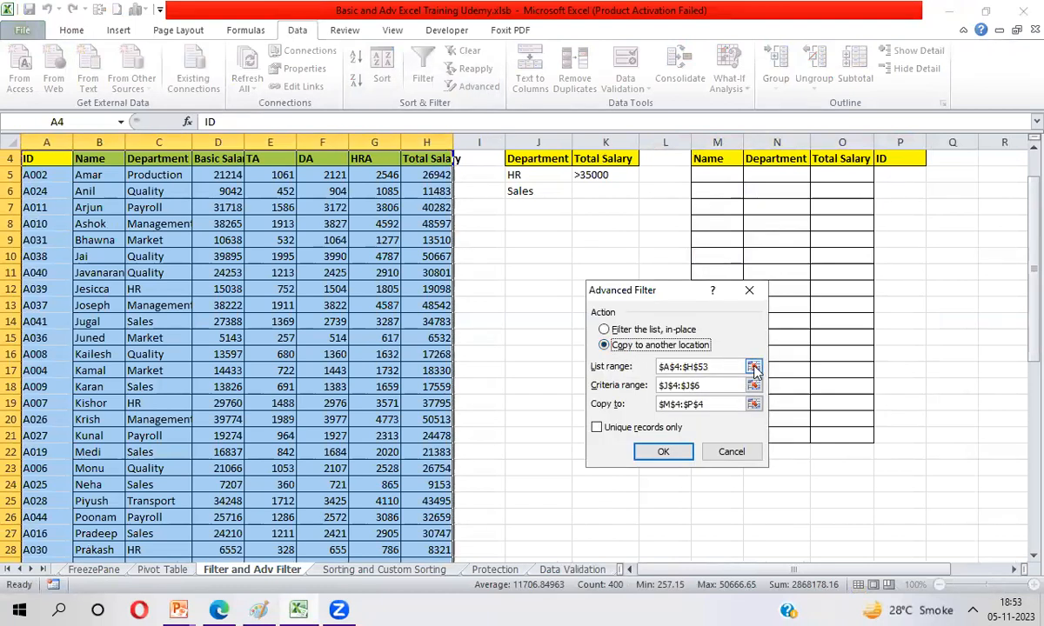
click(754, 367)
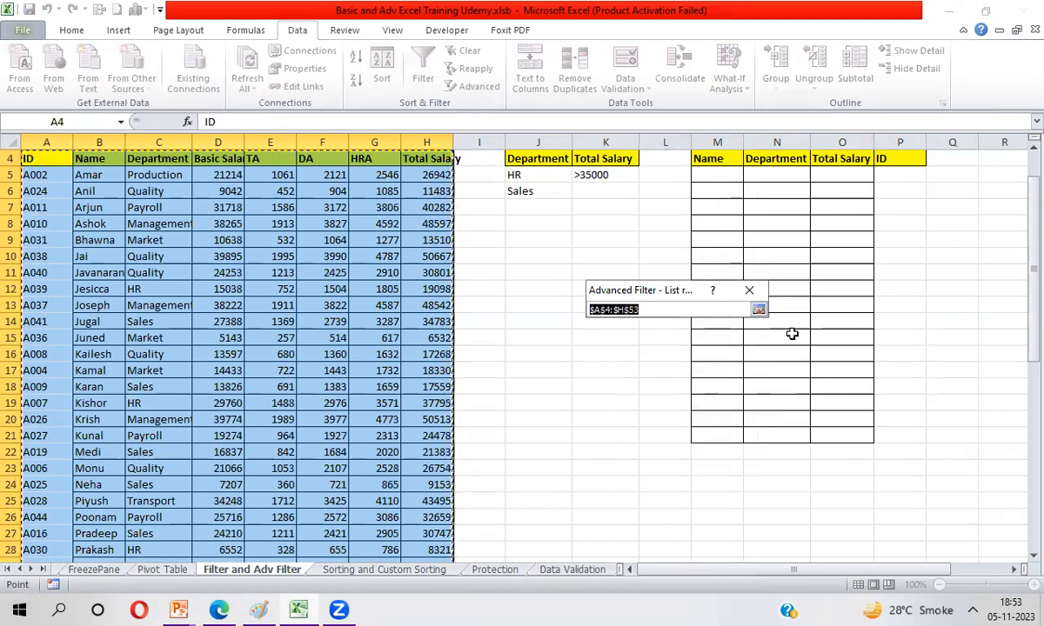
click(758, 310)
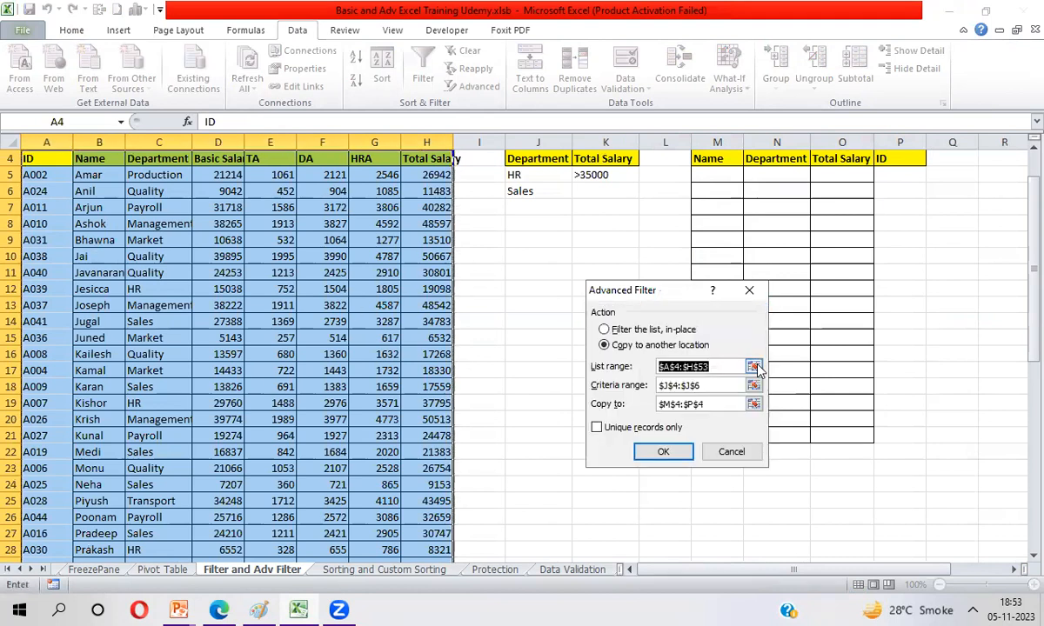
Step: Set the Advanced Filter's criteria range to J4:K6 to include the Department and Total Salary conditions
click(753, 385)
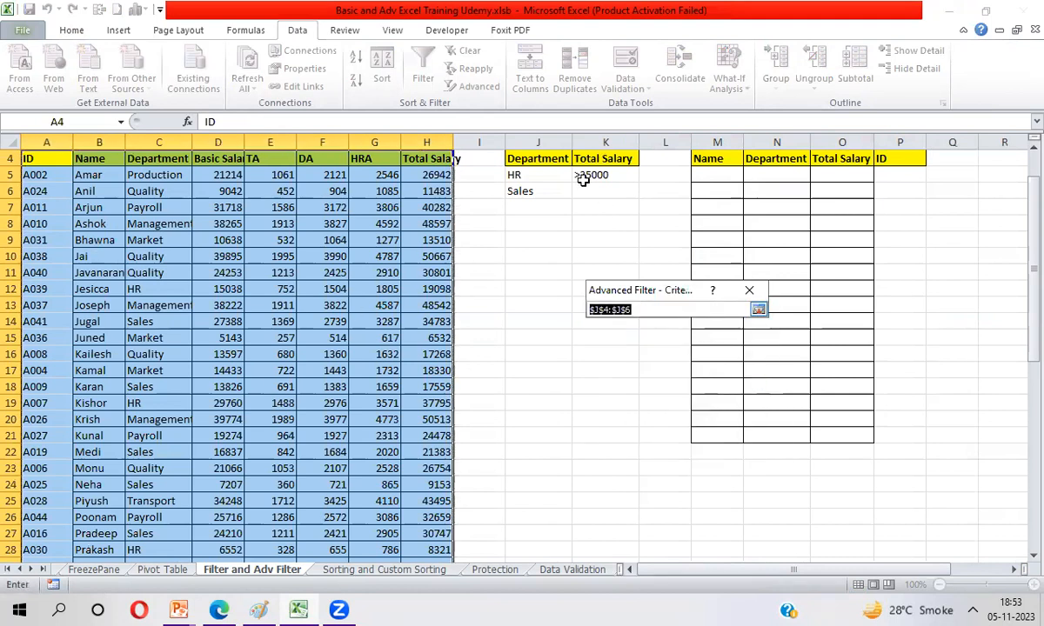
click(536, 161)
key(ctrl+shift+Right)
key(ctrl+shift+Down)
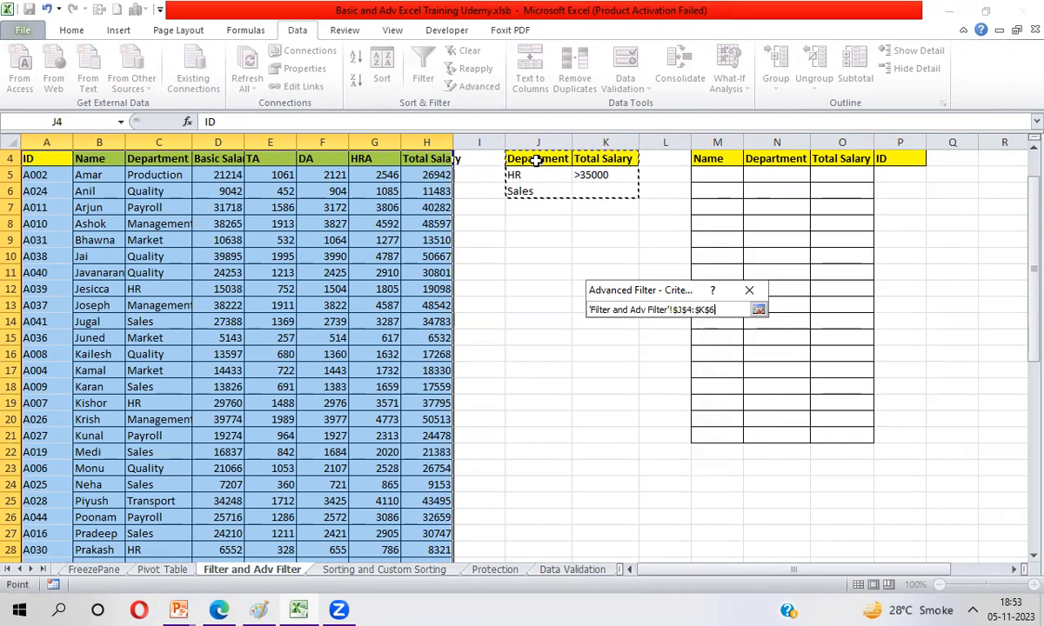
key(Return)
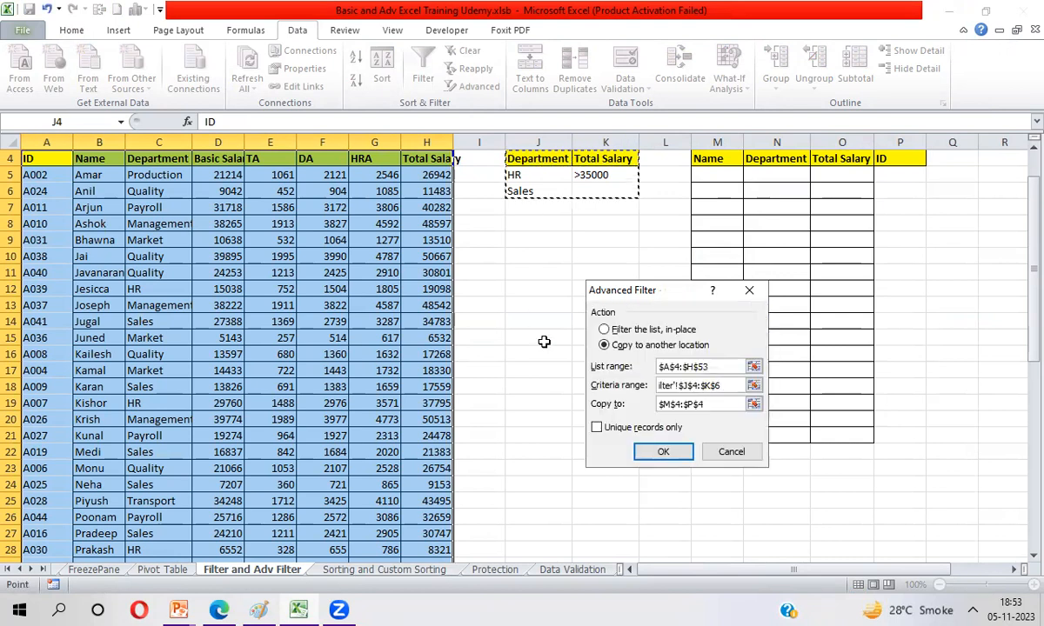
Step: Set the copy destination to the headers M4:P4, run the Advanced Filter, and check the HR rows' total salaries
click(753, 405)
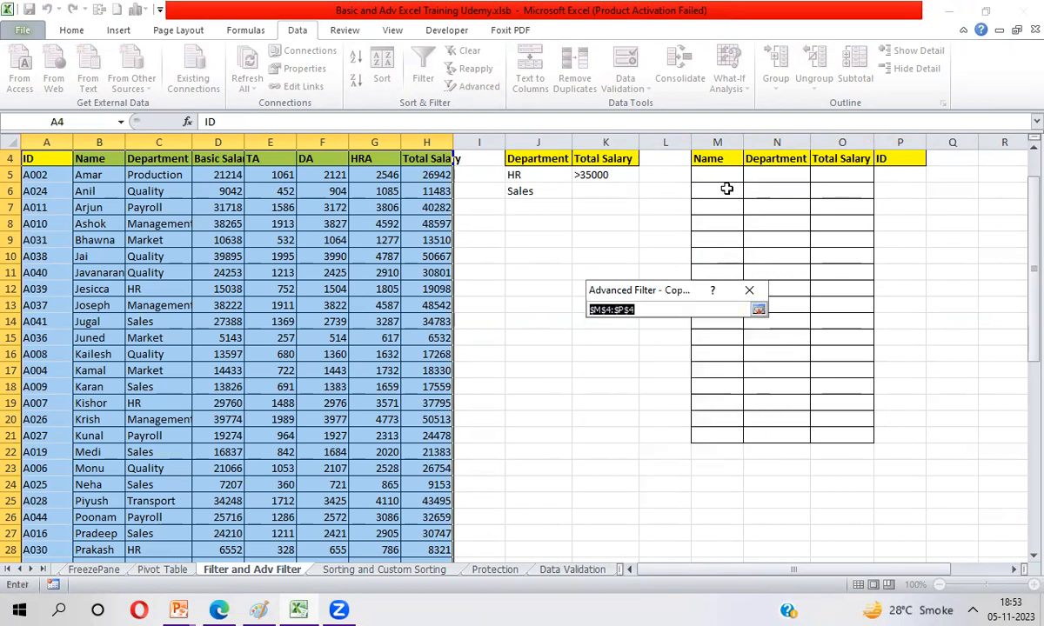
click(722, 159)
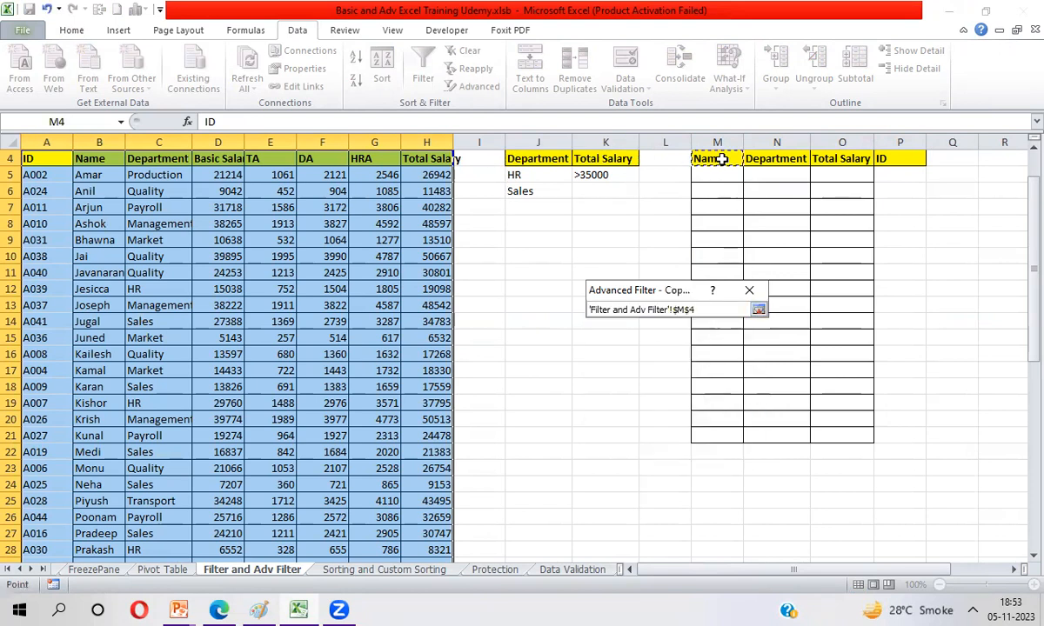
key(ctrl+shift+Right)
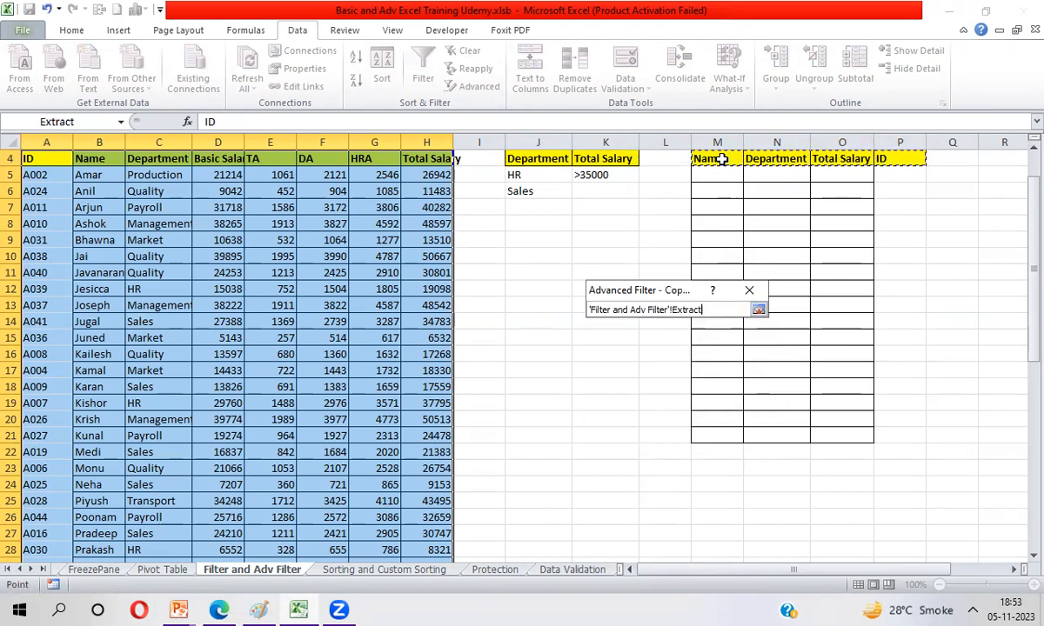
key(Return)
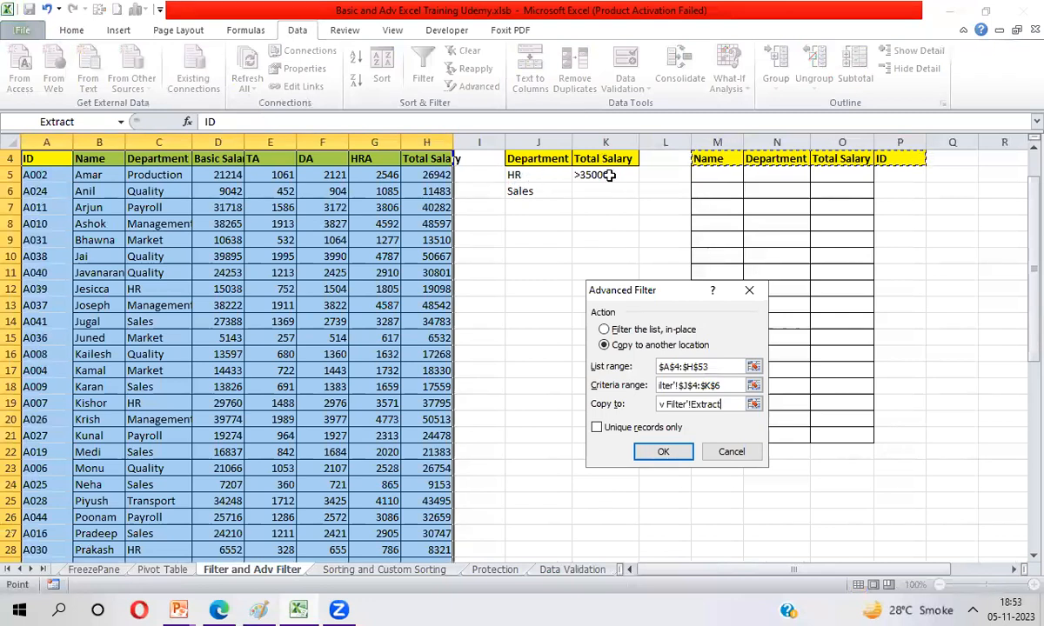
click(663, 452)
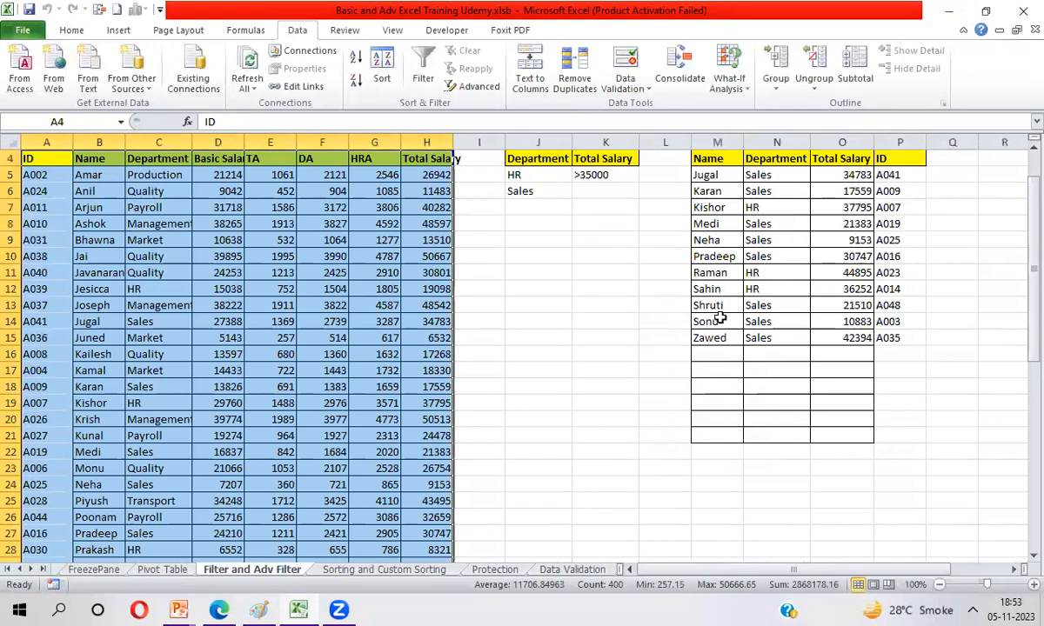
click(788, 208)
click(845, 209)
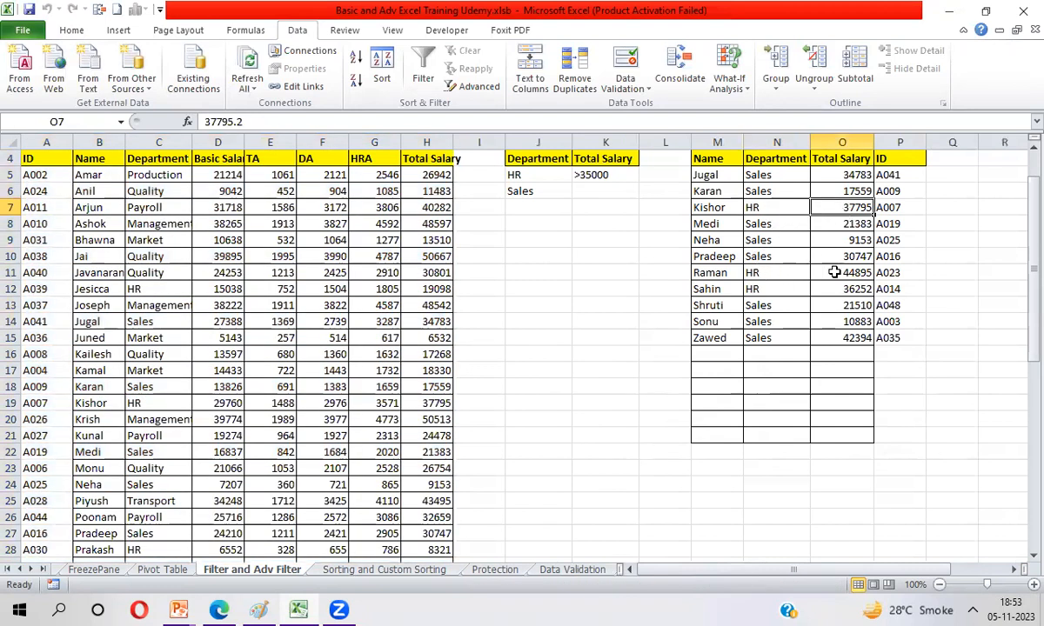
click(837, 272)
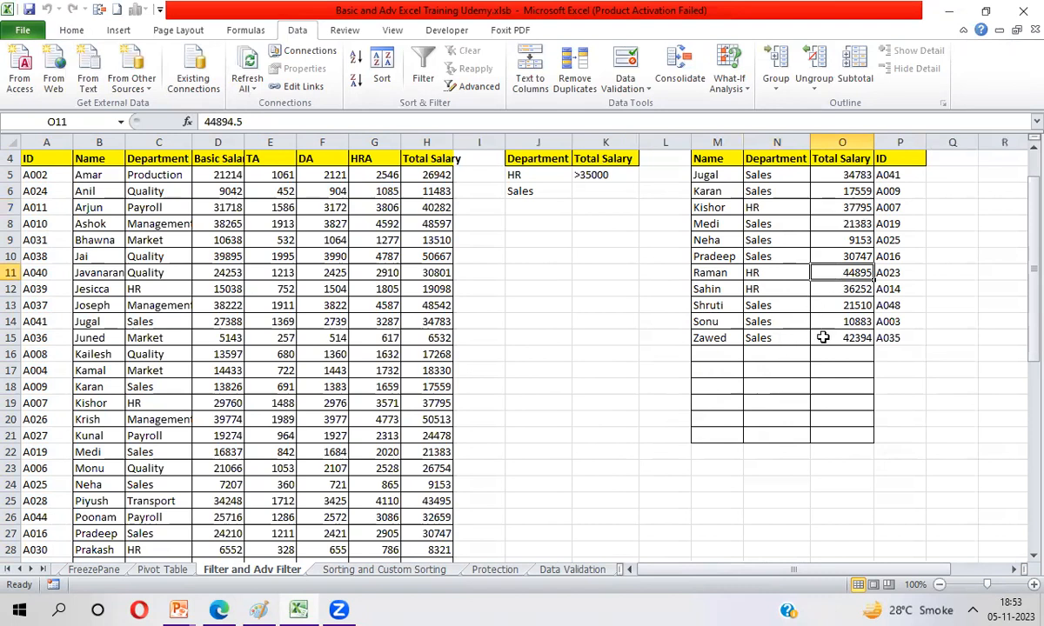
Step: Delete the filtered records in M5:P15, keeping the custom headers
click(723, 175)
key(ctrl+shift+Right)
key(ctrl+shift+Down)
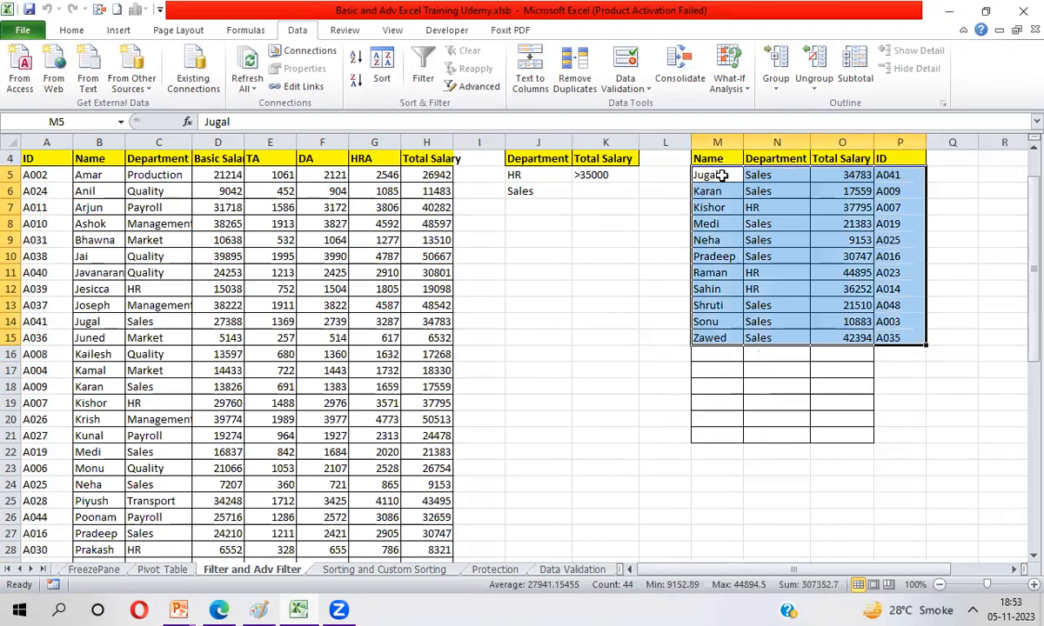
key(Delete)
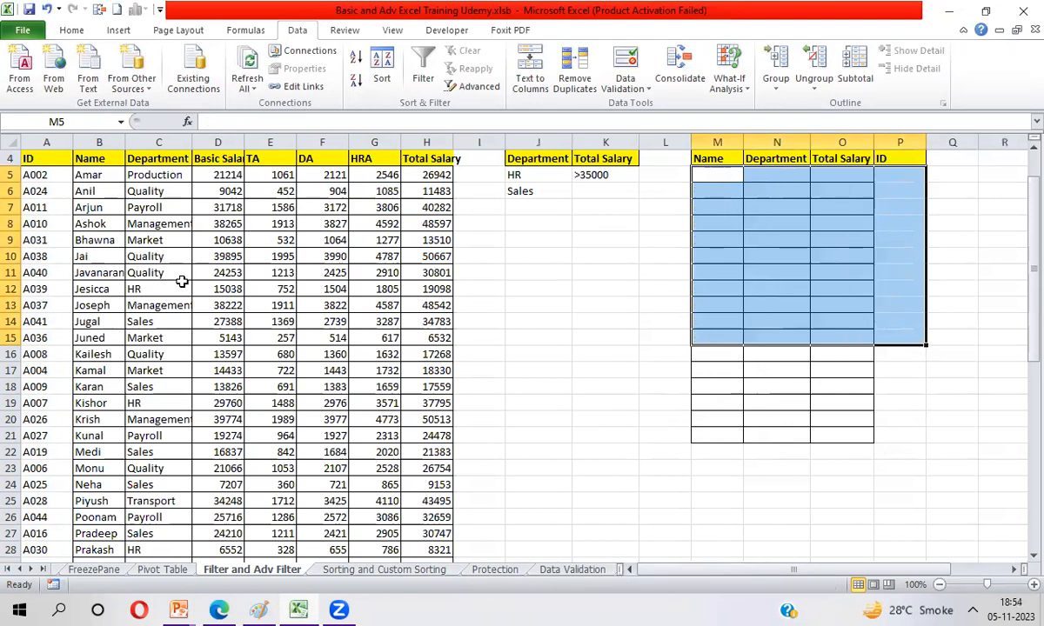
Step: Copy the HR employee record in A12:H12 over the record in row 19 to create a duplicate
click(102, 288)
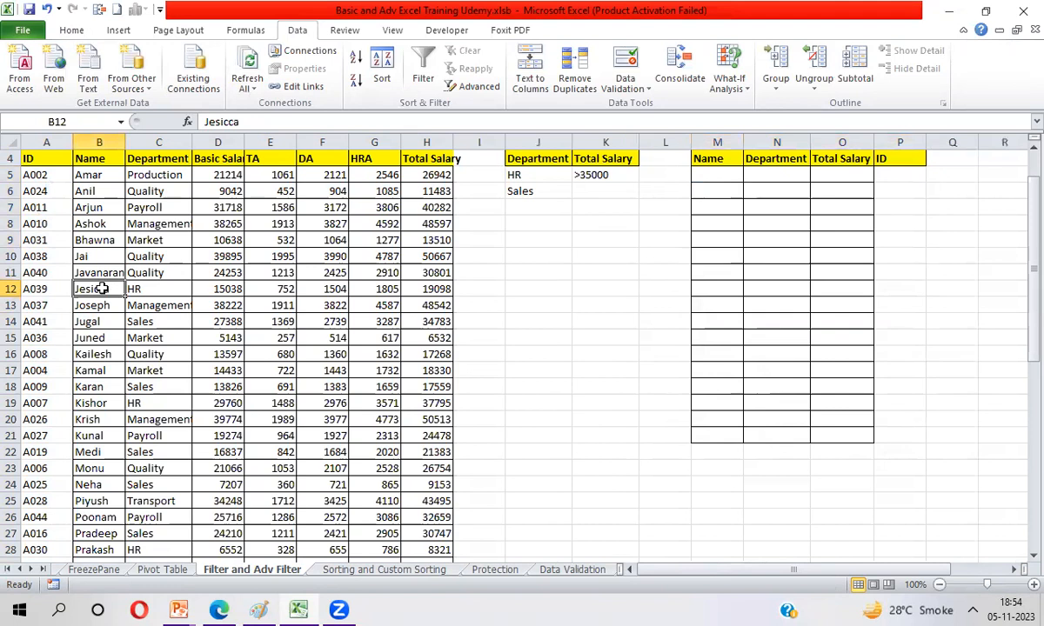
click(57, 289)
key(ctrl+shift+Right)
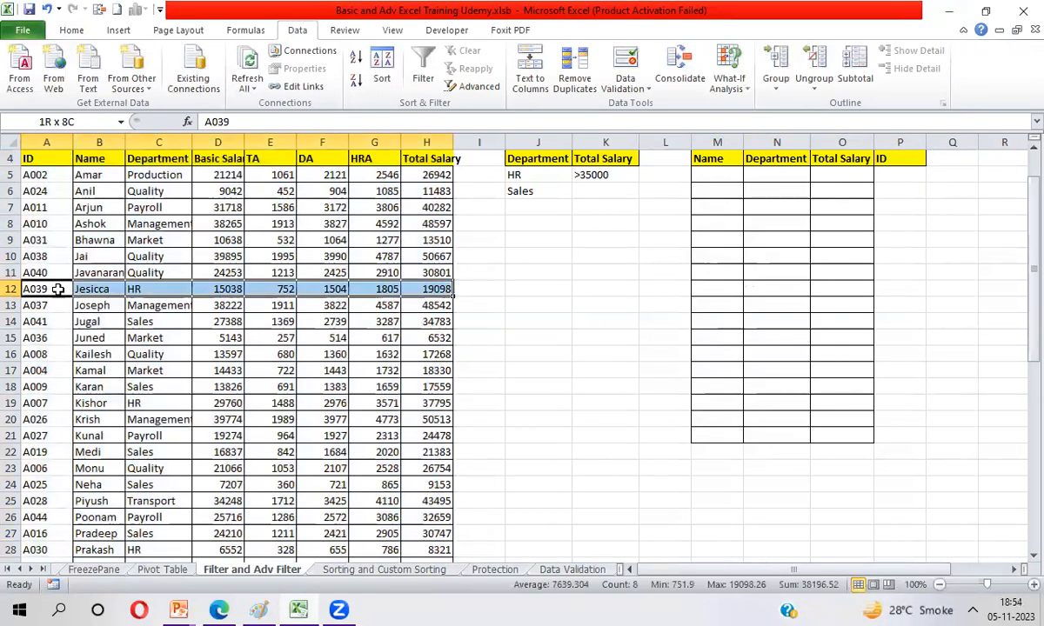
key(ctrl+c)
key(Down)
key(Down)
key(Down)
key(Down)
key(Down)
key(Down)
key(Down)
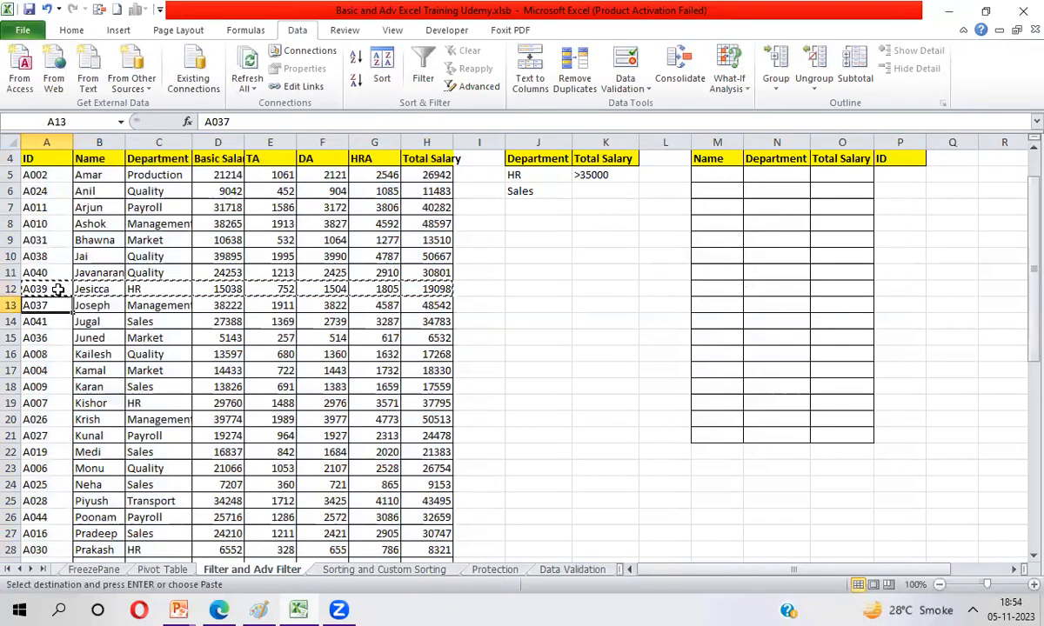
key(ctrl+v)
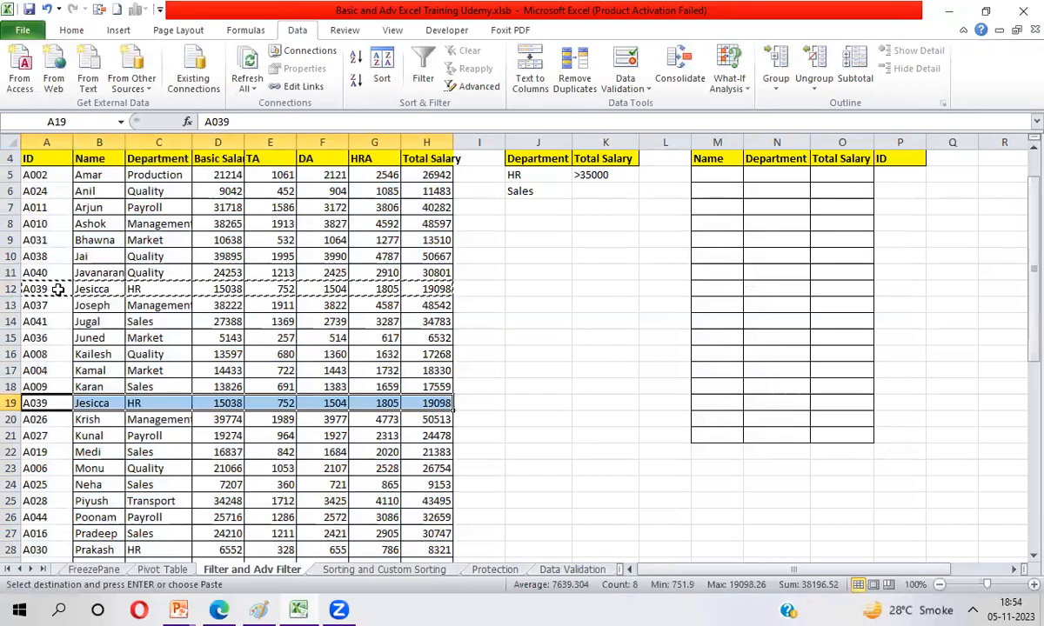
key(ctrl+Up)
key(Escape)
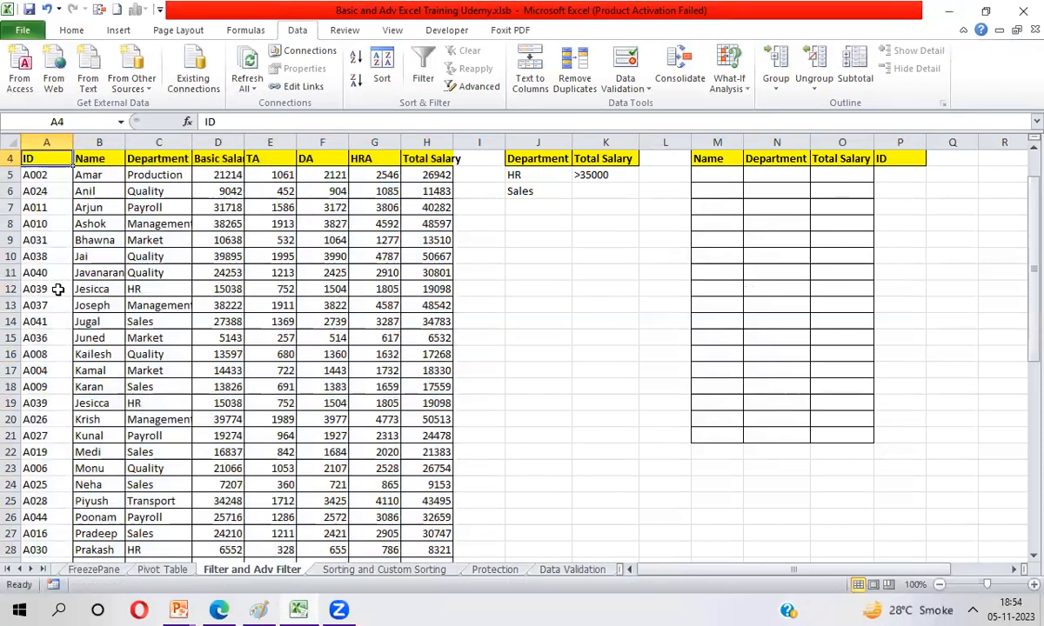
Step: Start an Advanced Filter on the employee table with Copy to another location and the list range A4:H53
key(Down)
key(Up)
key(ctrl+shift+Right)
key(ctrl+shift+Down)
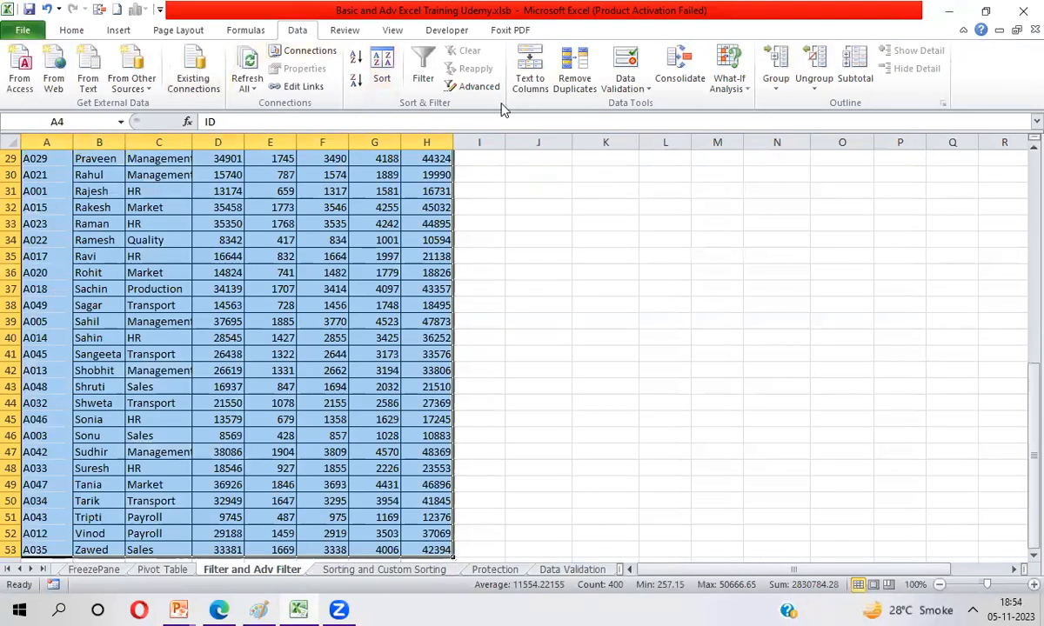
click(474, 87)
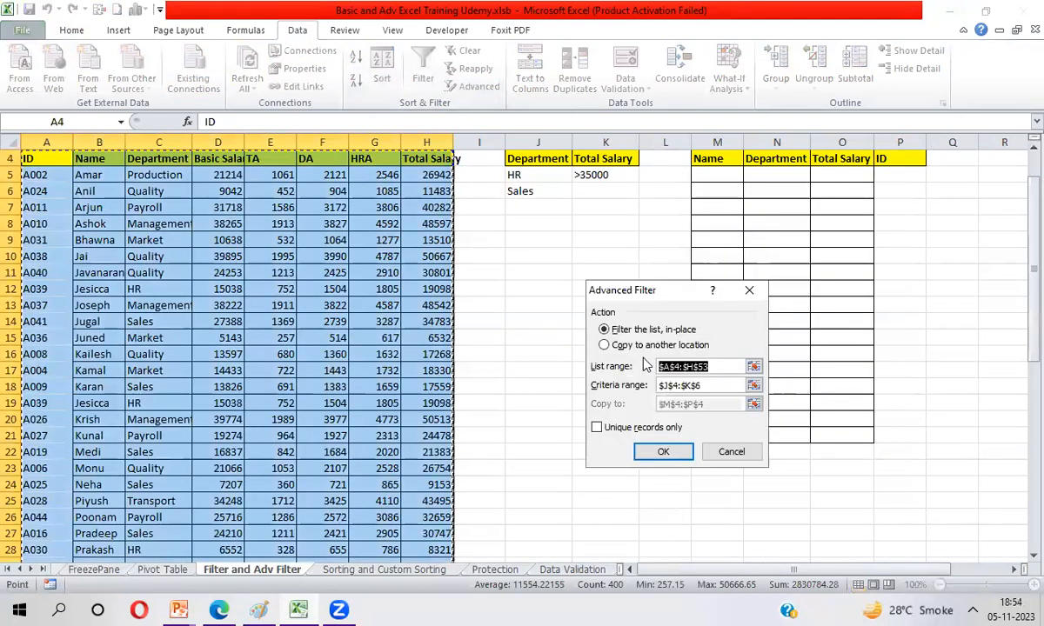
click(643, 346)
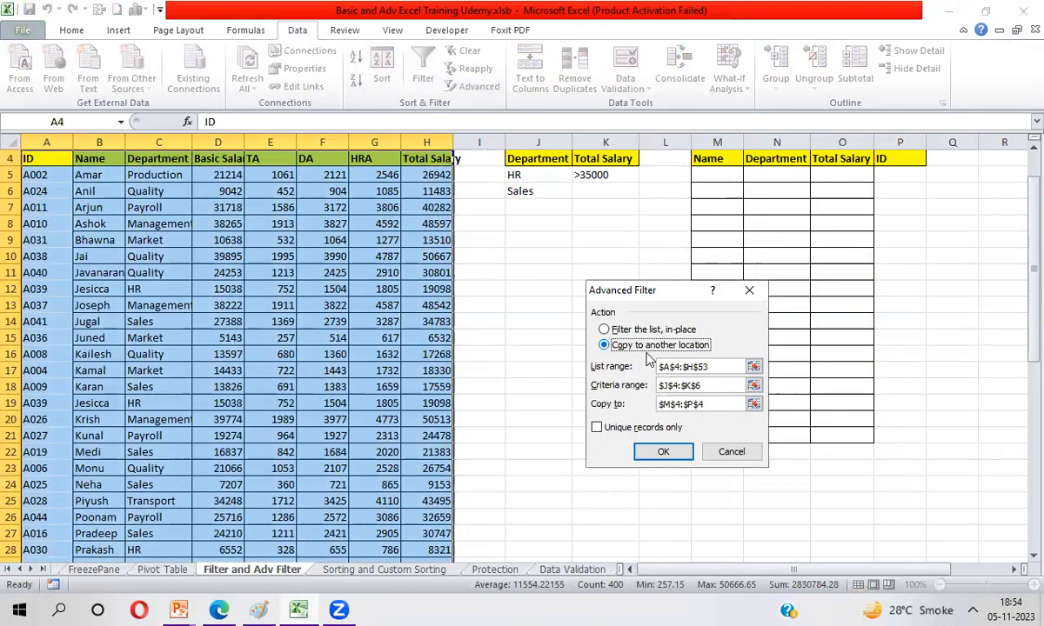
click(753, 369)
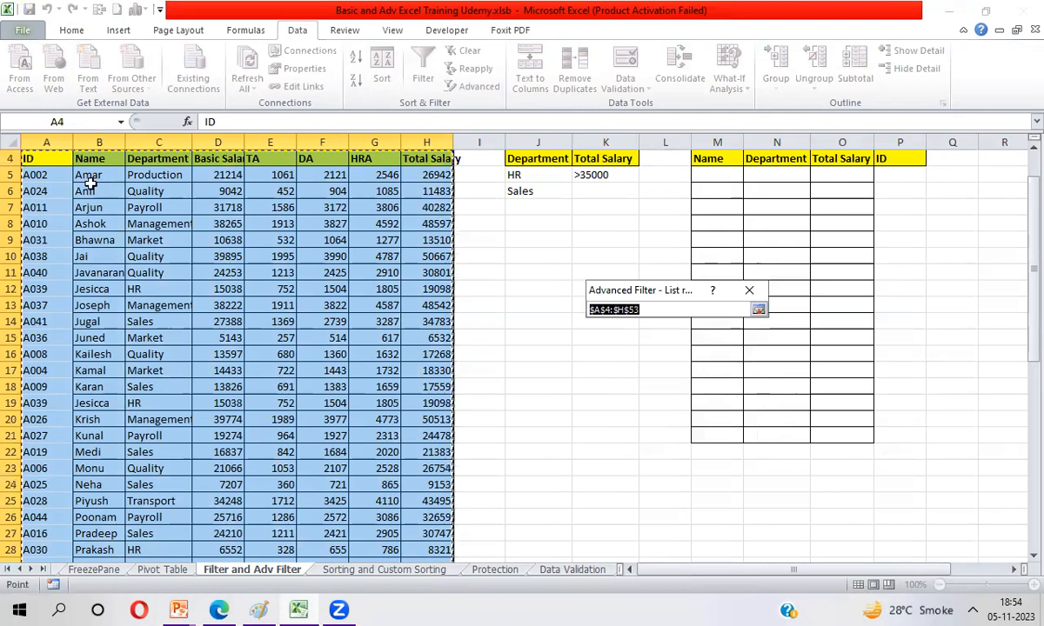
click(41, 155)
key(ctrl+shift+Right)
key(ctrl+shift+Down)
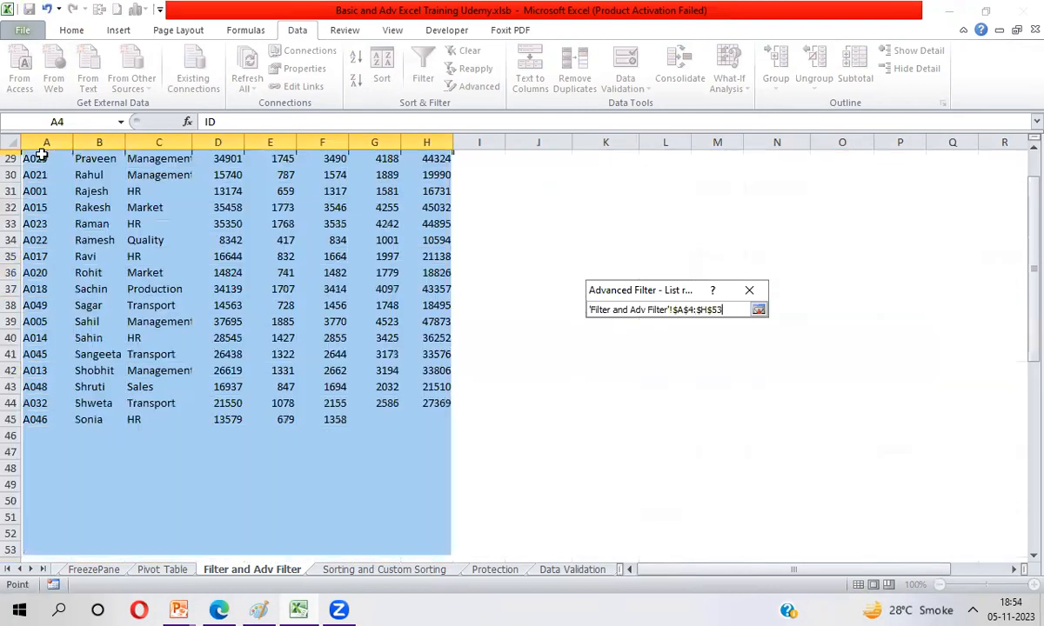
key(Return)
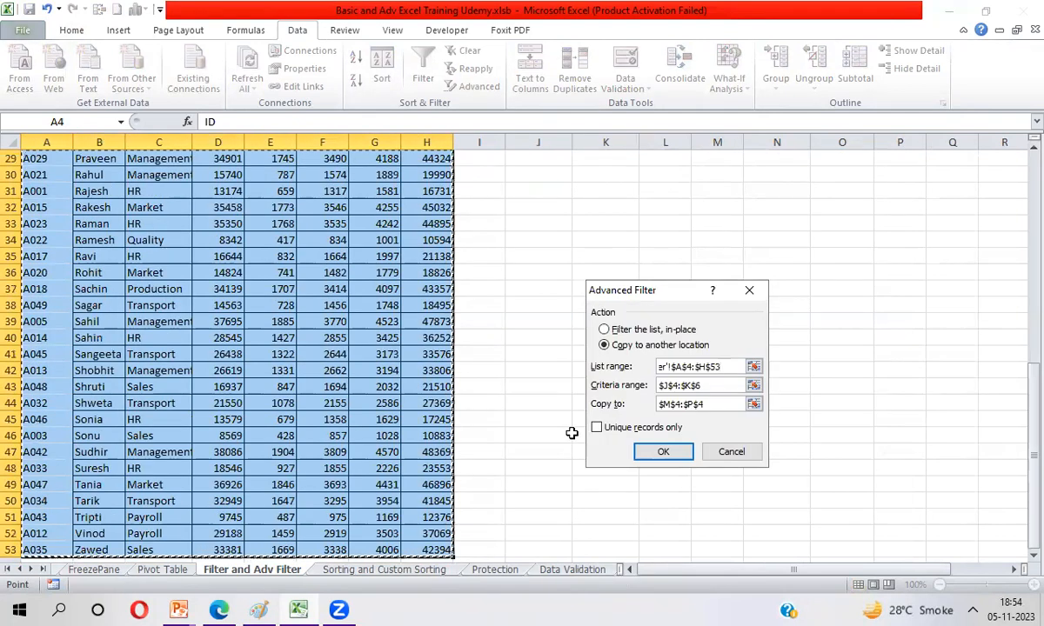
Step: Set the Advanced Filter's criteria range to J4:J6, covering only the Department conditions HR and Sales
click(753, 386)
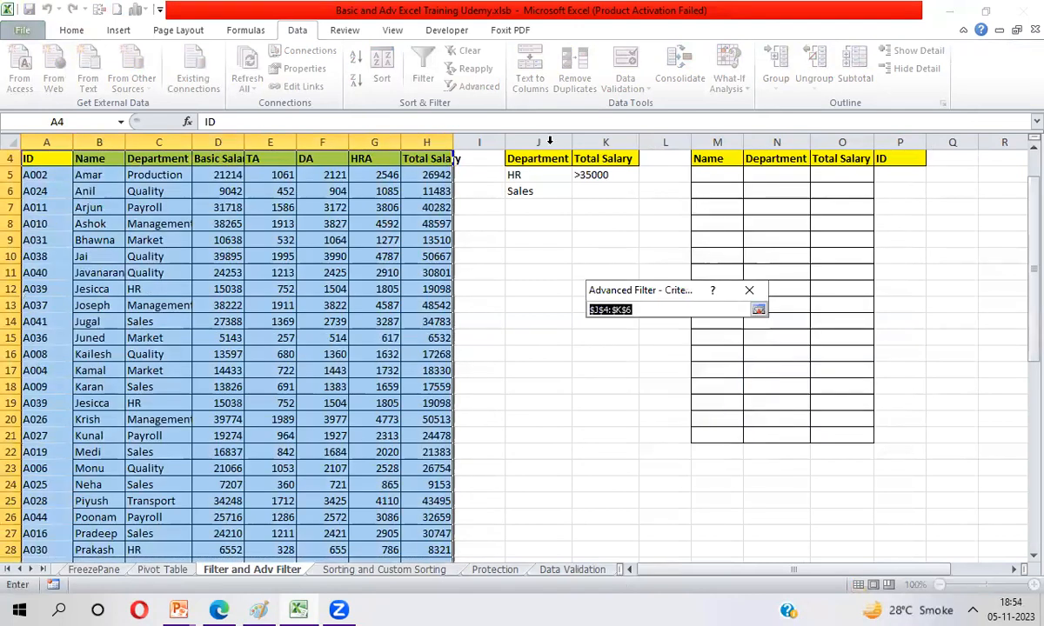
drag(522, 161, 524, 175)
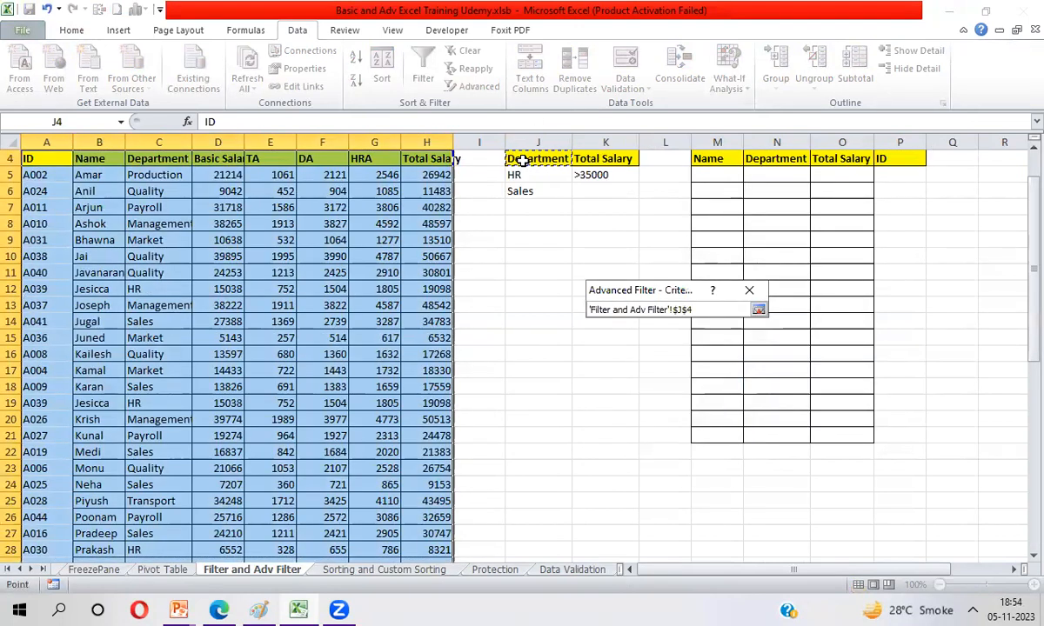
drag(521, 161, 522, 191)
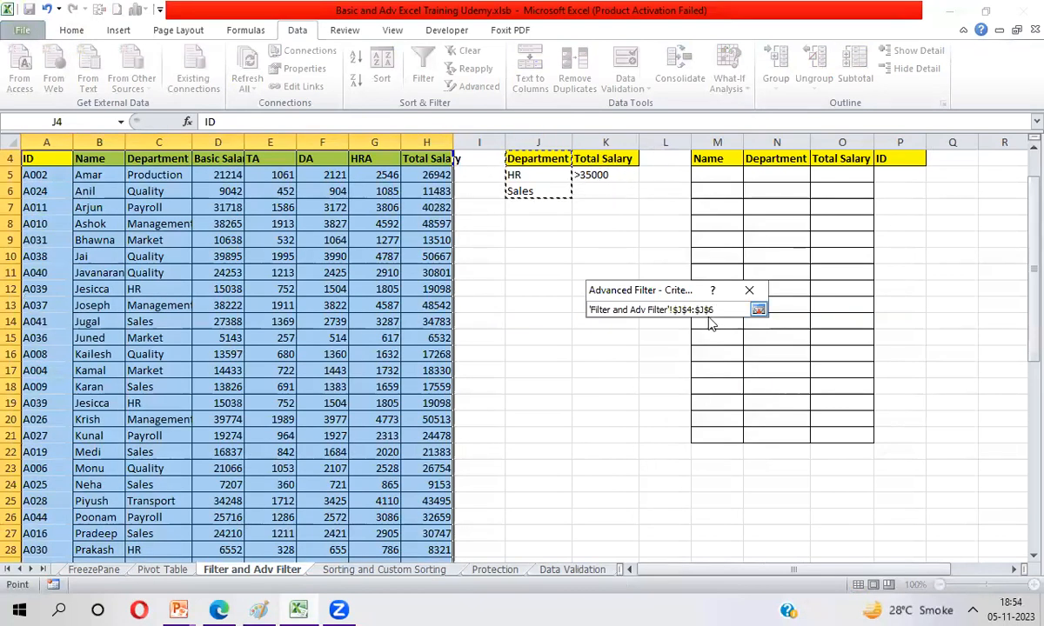
click(759, 312)
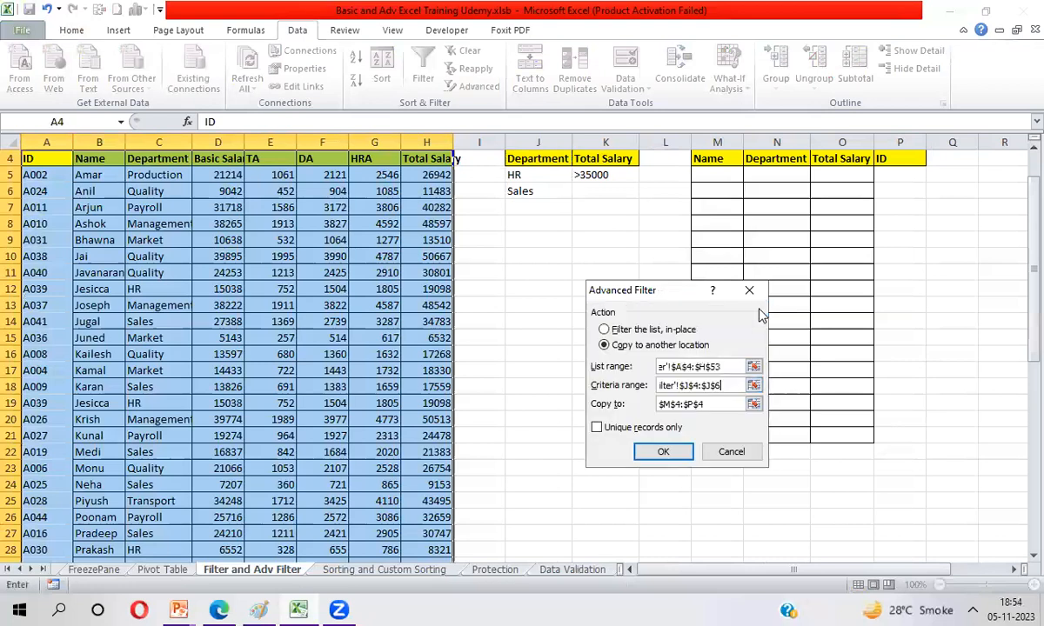
Step: Run the Advanced Filter with the headers M4:P4 as copy destination and check the extracted records for the duplicate
click(753, 406)
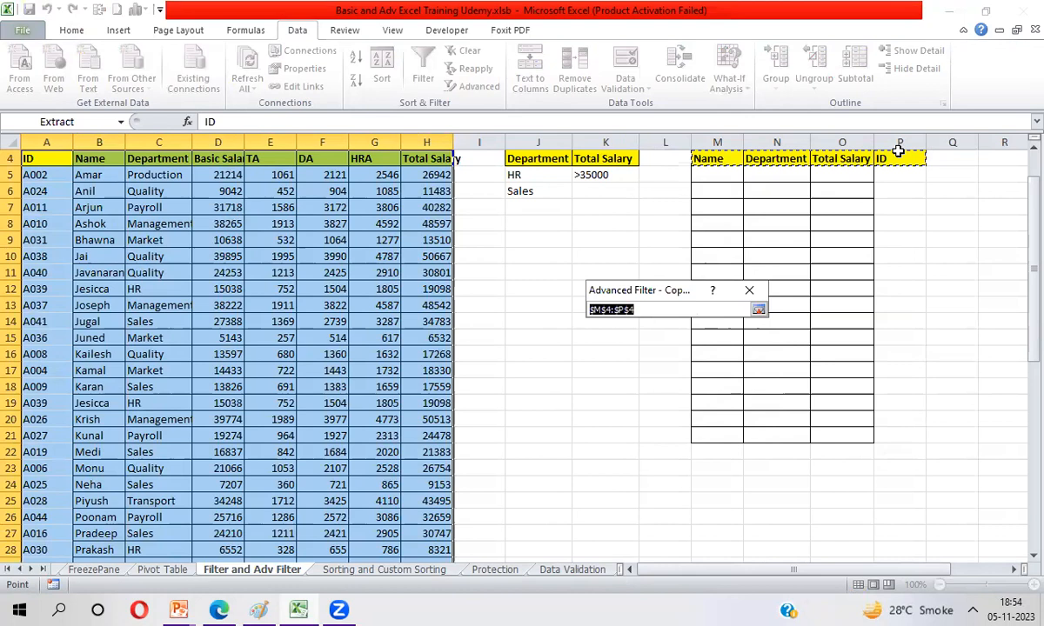
key(Return)
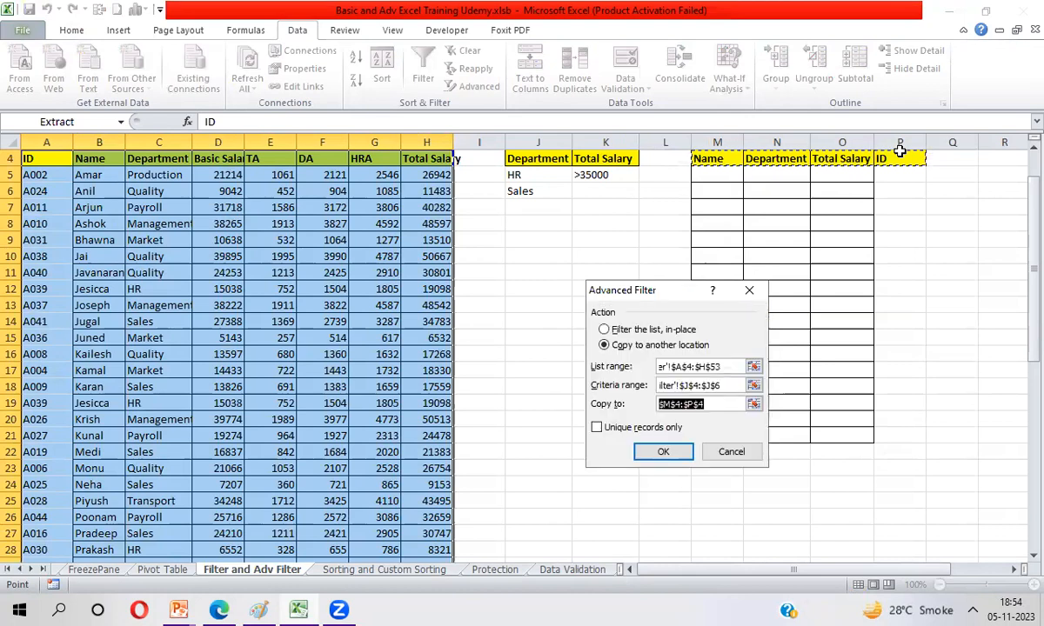
click(653, 457)
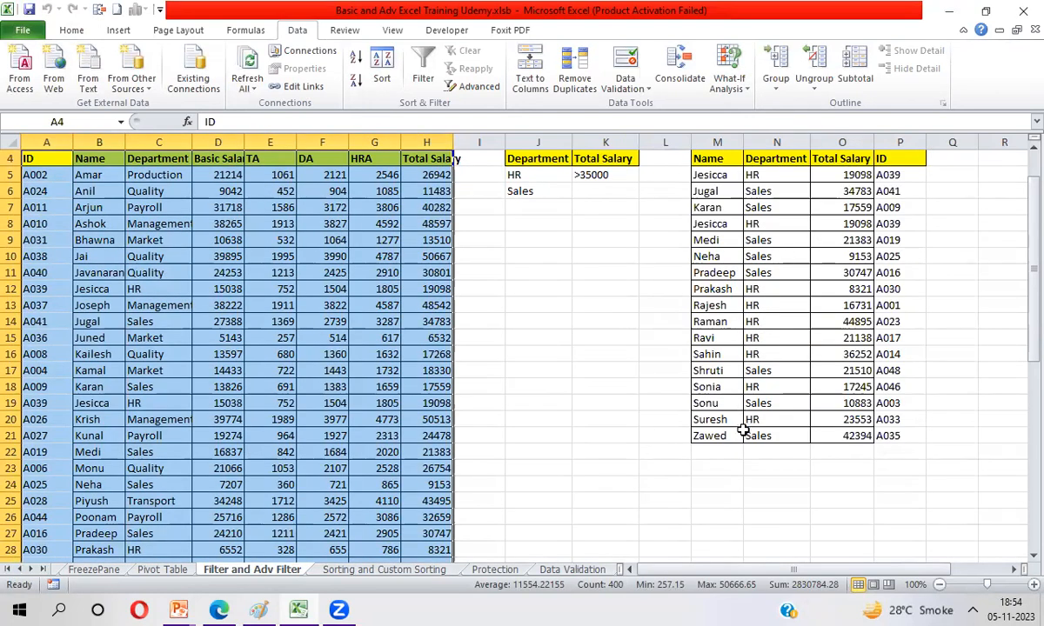
click(721, 174)
click(715, 223)
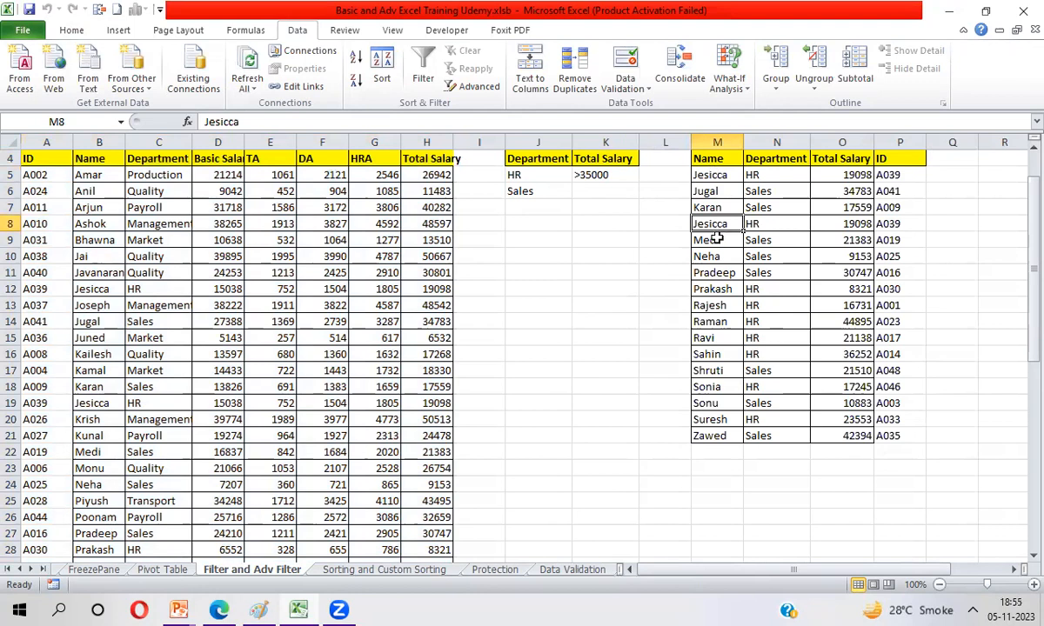
Step: Delete the extracted records in M5:P21, keeping the headers
click(722, 179)
key(ctrl+shift+Right)
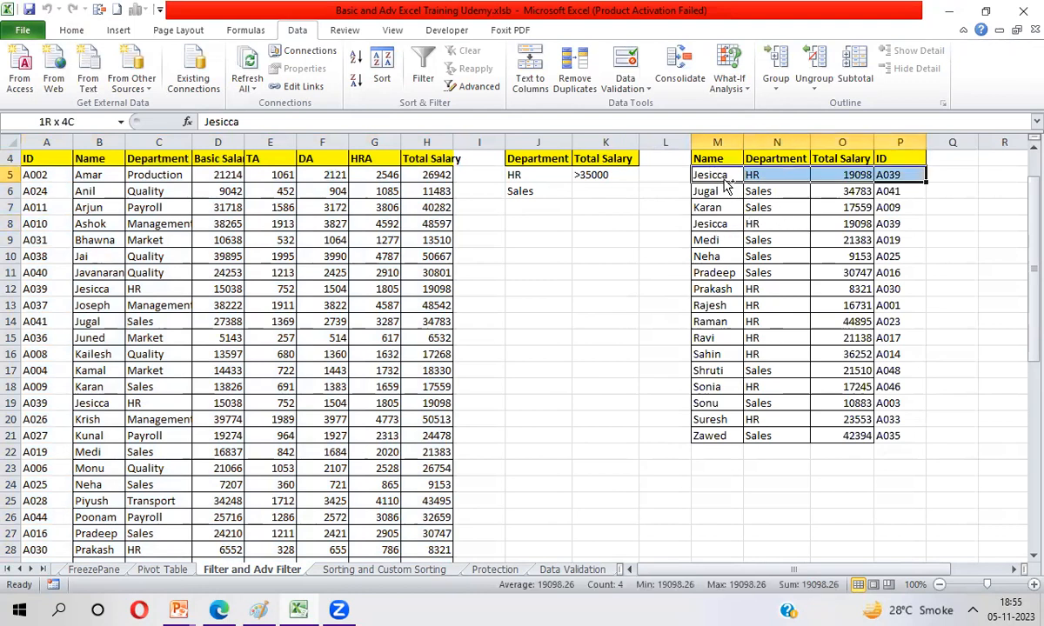
key(ctrl+shift+Down)
key(Delete)
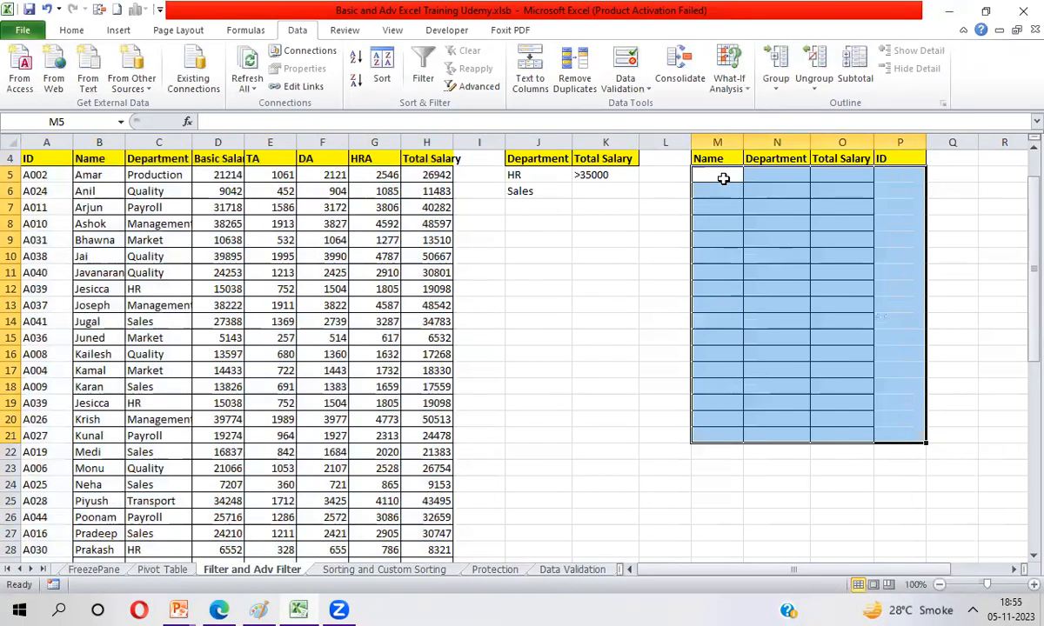
Step: Open the Advanced Filter again for the employee table, choosing Copy to another location and keeping the list range A4:H53
key(Up)
key(Left)
key(Left)
key(Left)
key(Left)
key(Left)
key(Left)
key(Left)
key(Left)
key(Left)
key(Left)
key(Left)
key(Left)
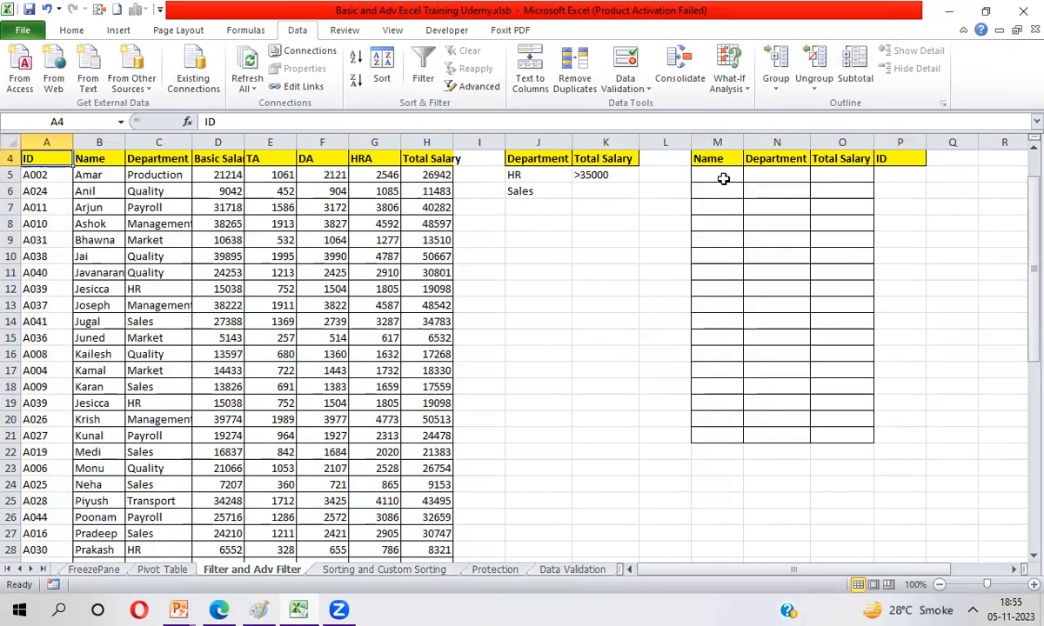
key(ctrl+shift+Right)
key(ctrl+shift+Down)
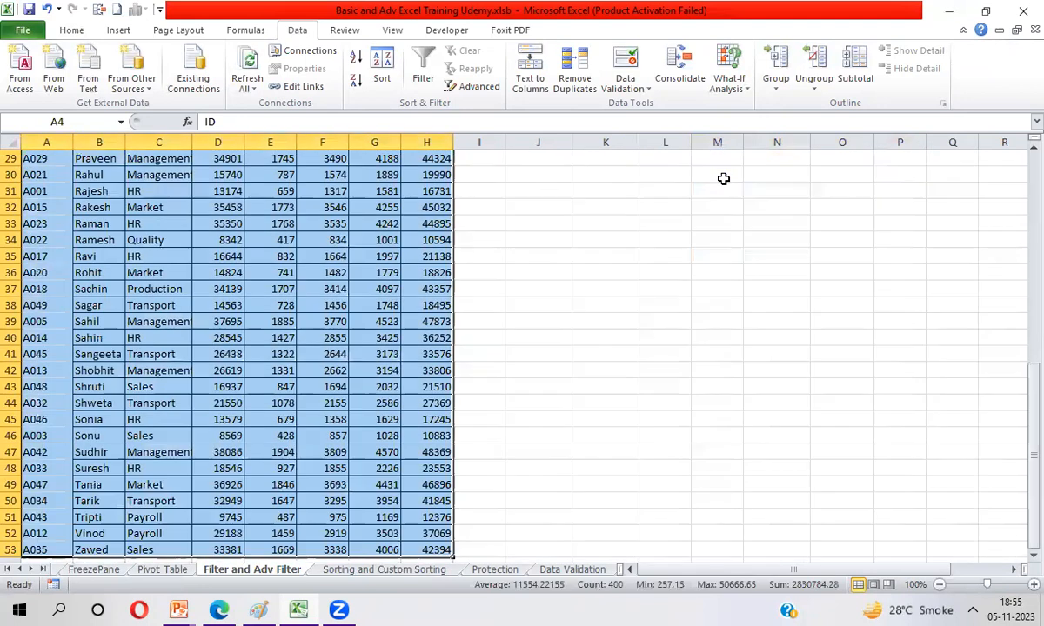
click(470, 87)
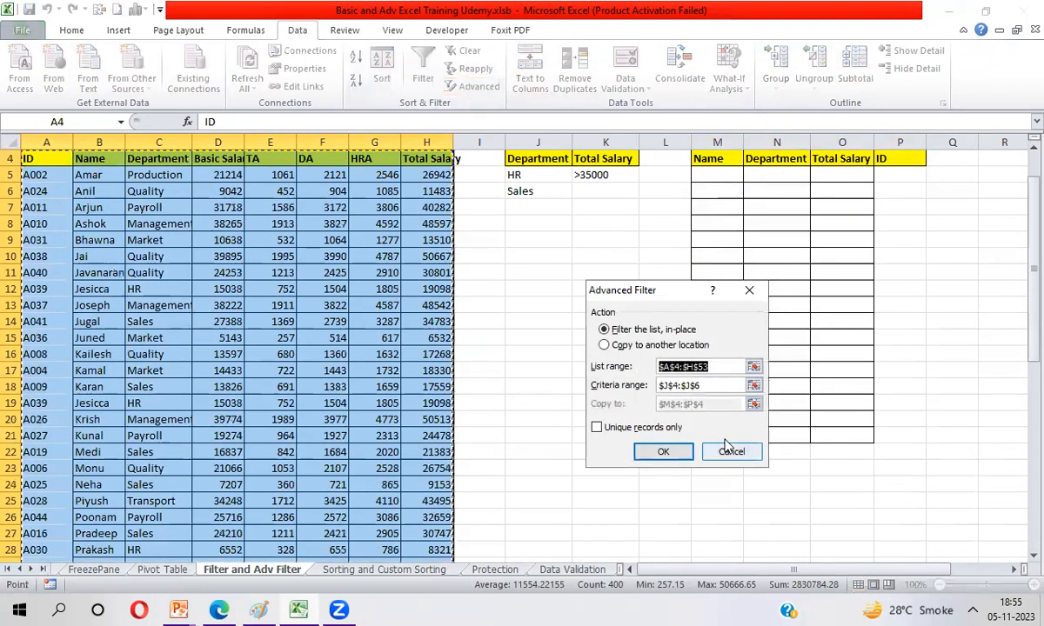
click(609, 344)
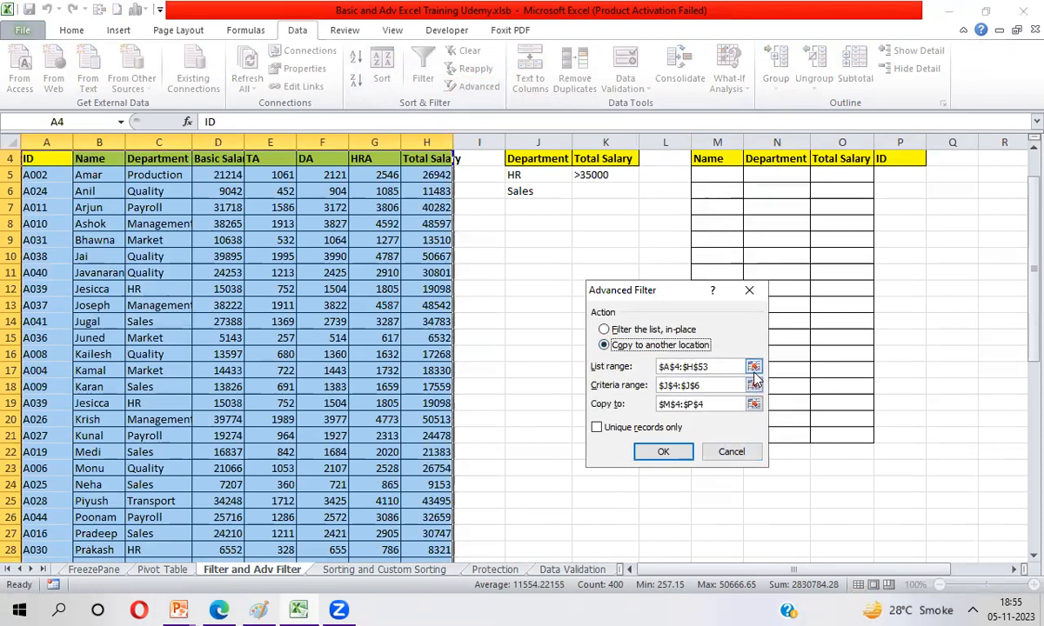
click(754, 368)
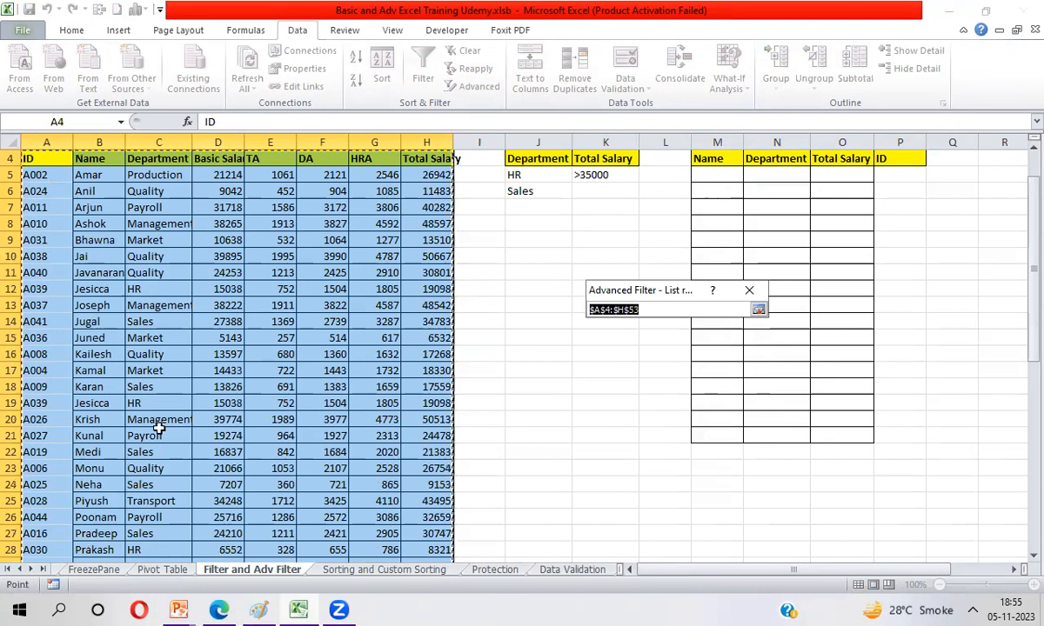
key(Return)
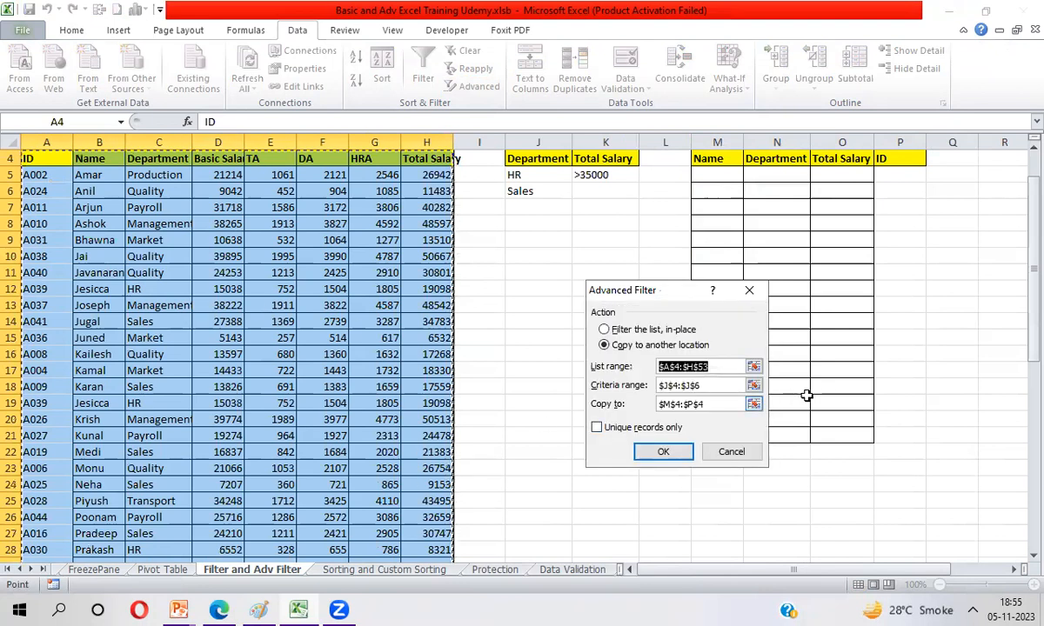
Step: Select the Department conditions J4:J6 as the Advanced Filter's criteria range
click(754, 386)
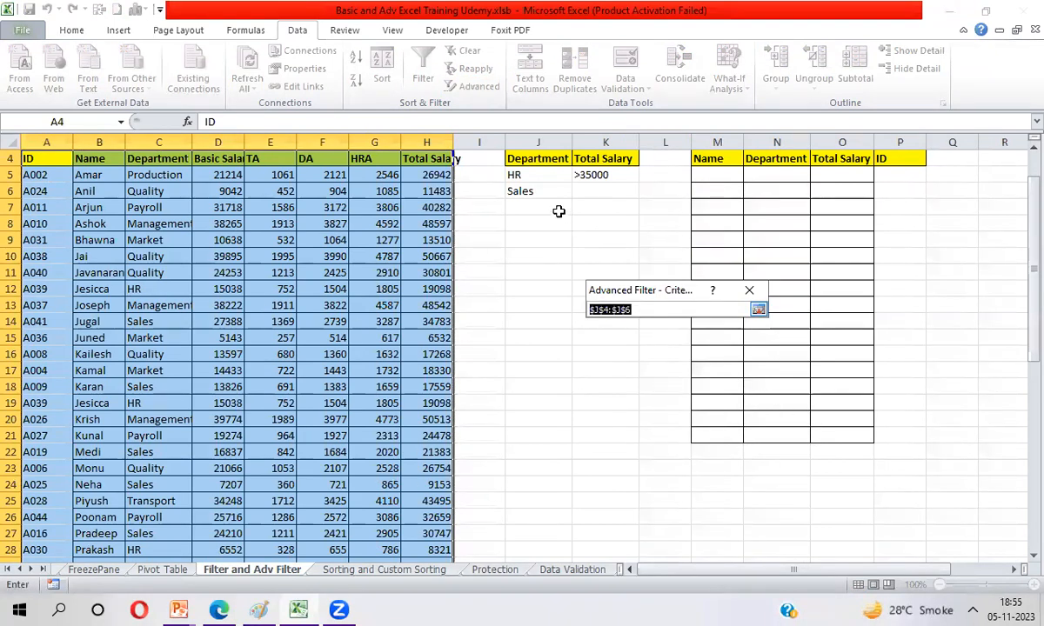
click(531, 159)
key(shift+Down)
key(shift+Down)
key(Return)
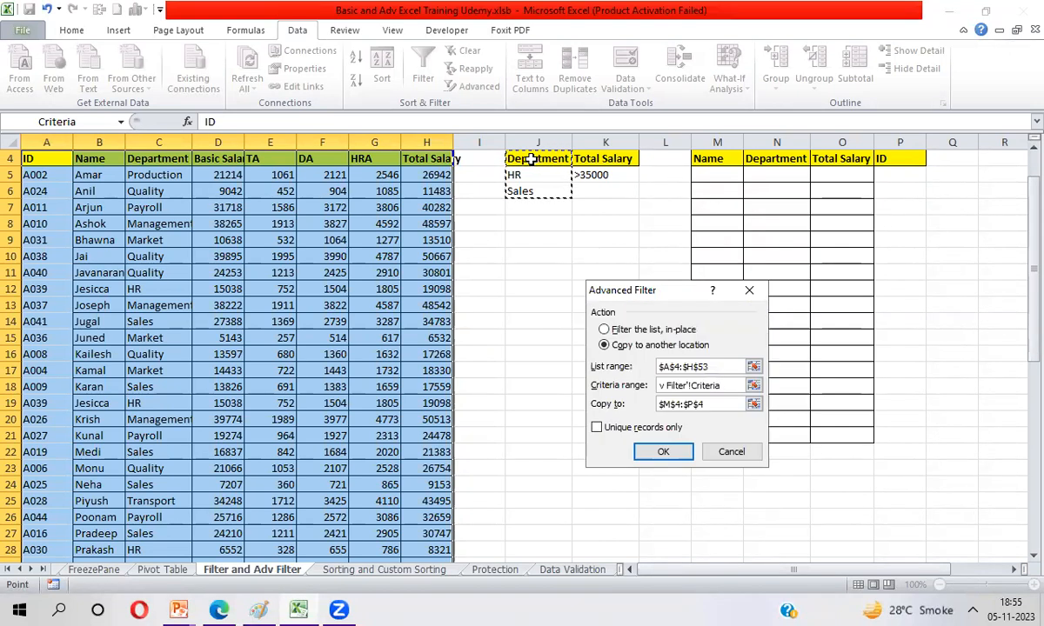
Step: Set the copy destination to the headers M4:P4 and run the Advanced Filter with Unique records only
click(753, 404)
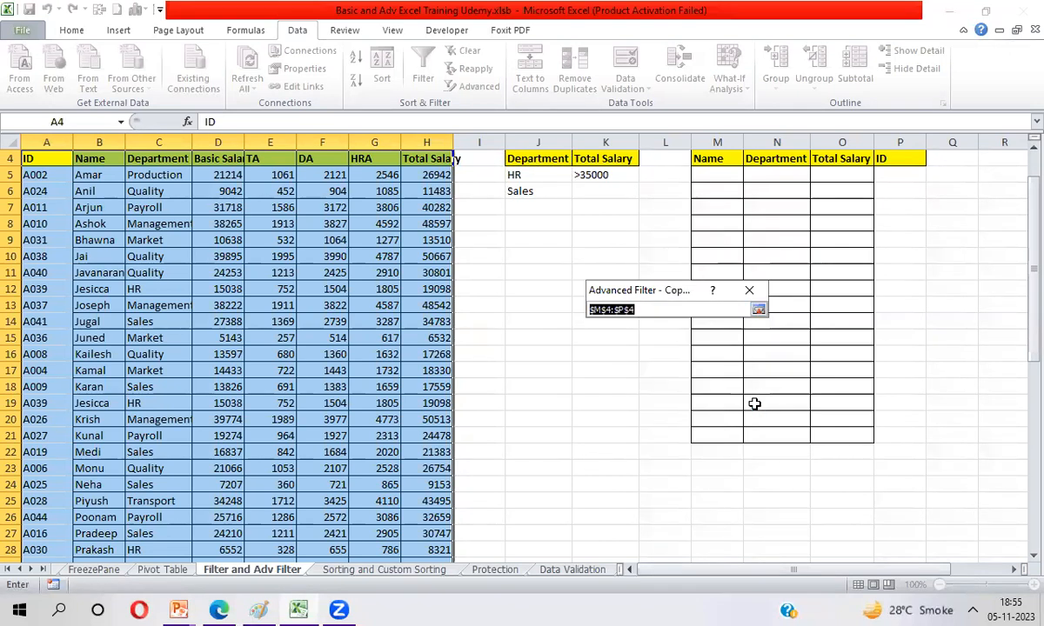
click(729, 164)
key(shift+Right)
key(shift+Right)
key(shift+Right)
key(Return)
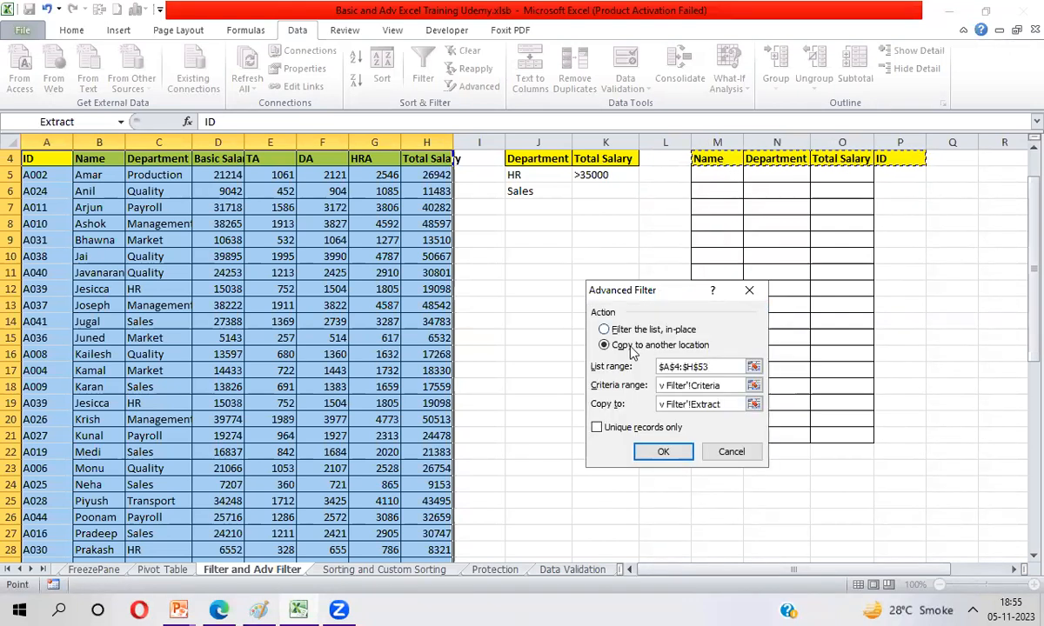
click(597, 429)
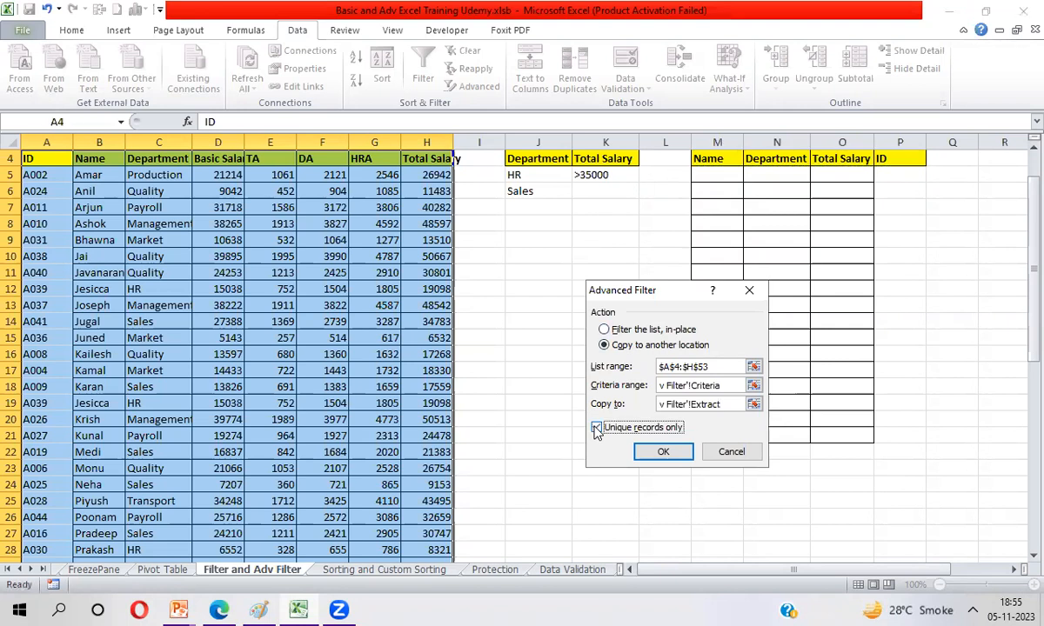
click(663, 453)
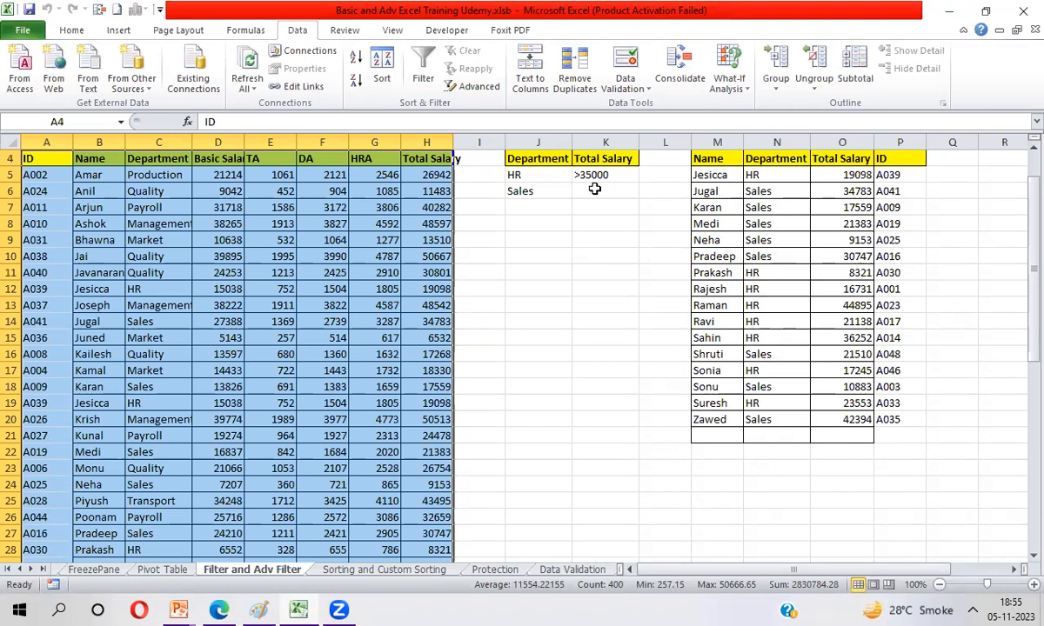
Step: Replace the second Department criterion in J6 with the wildcard M*
click(540, 193)
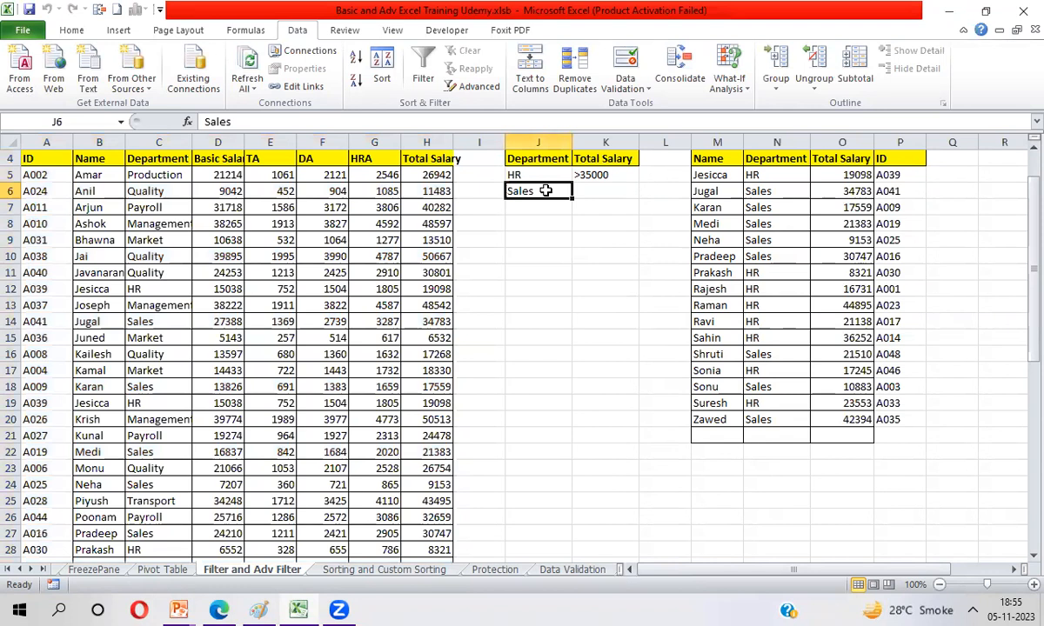
text(M)
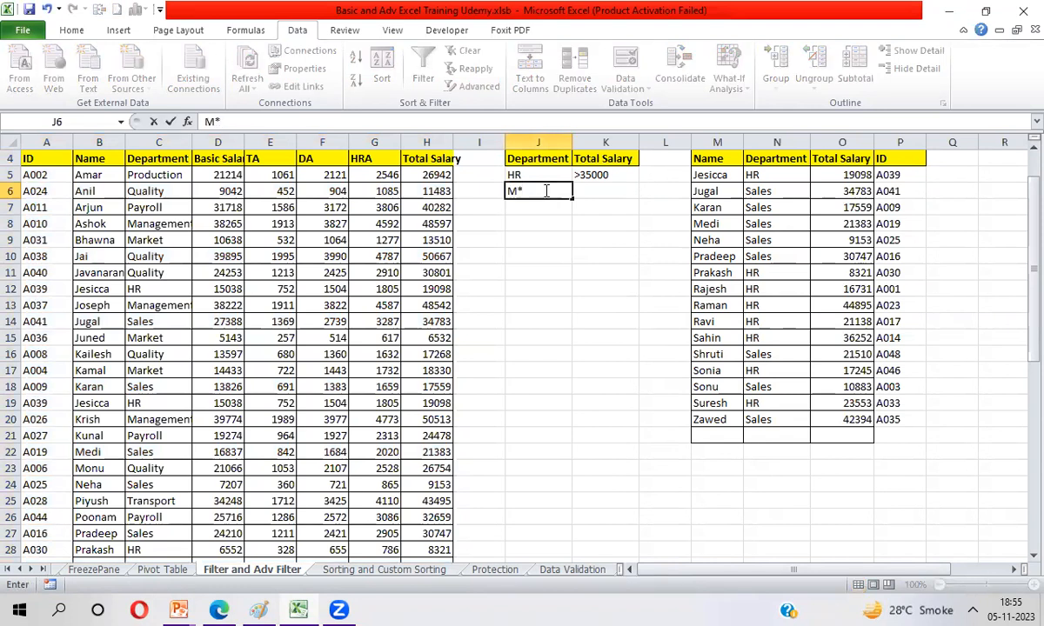
text(*)
key(Return)
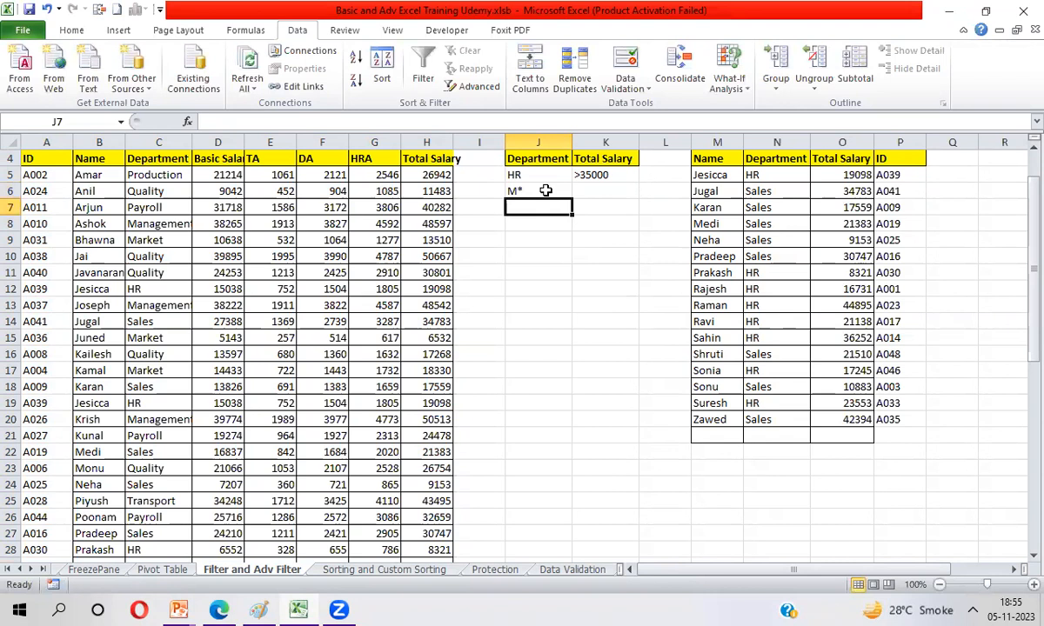
Step: Delete the extracted records in M5:P20, keeping the headers
click(720, 174)
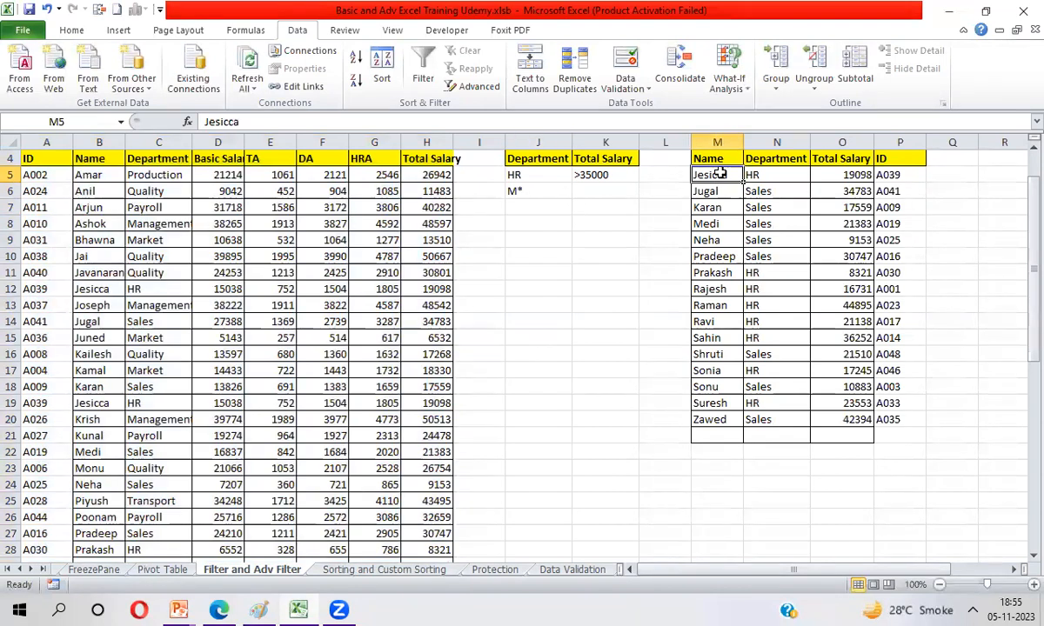
key(ctrl+shift+Right)
key(ctrl+shift+Down)
key(Delete)
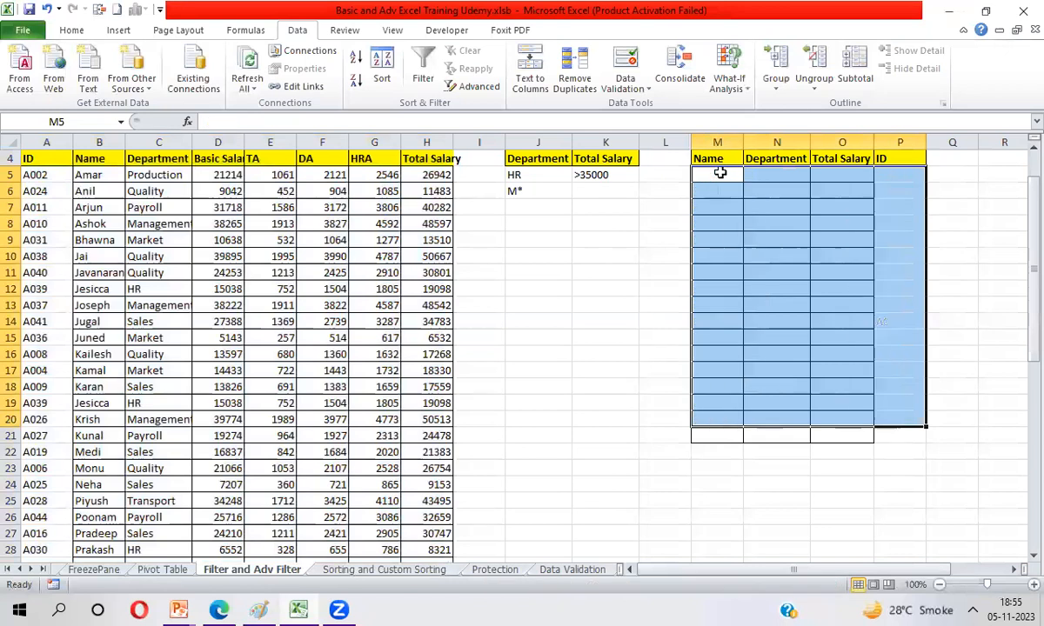
Step: Set the Total Salary criterion beside M* in K6 to >35000 and clear the one beside HR in K5
key(Left)
key(Left)
key(Left)
key(Down)
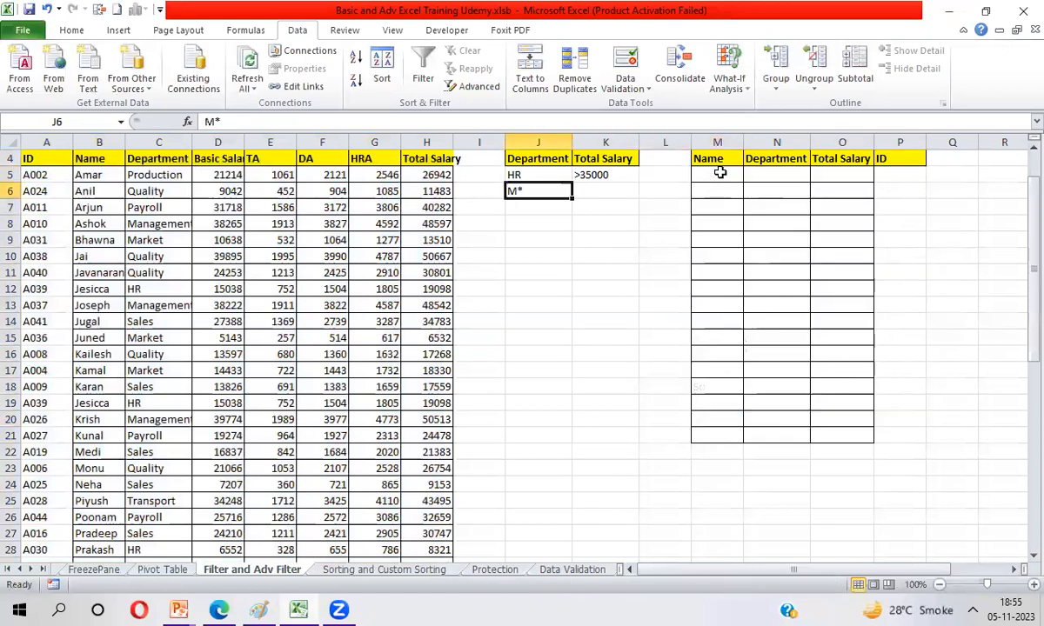
key(Right)
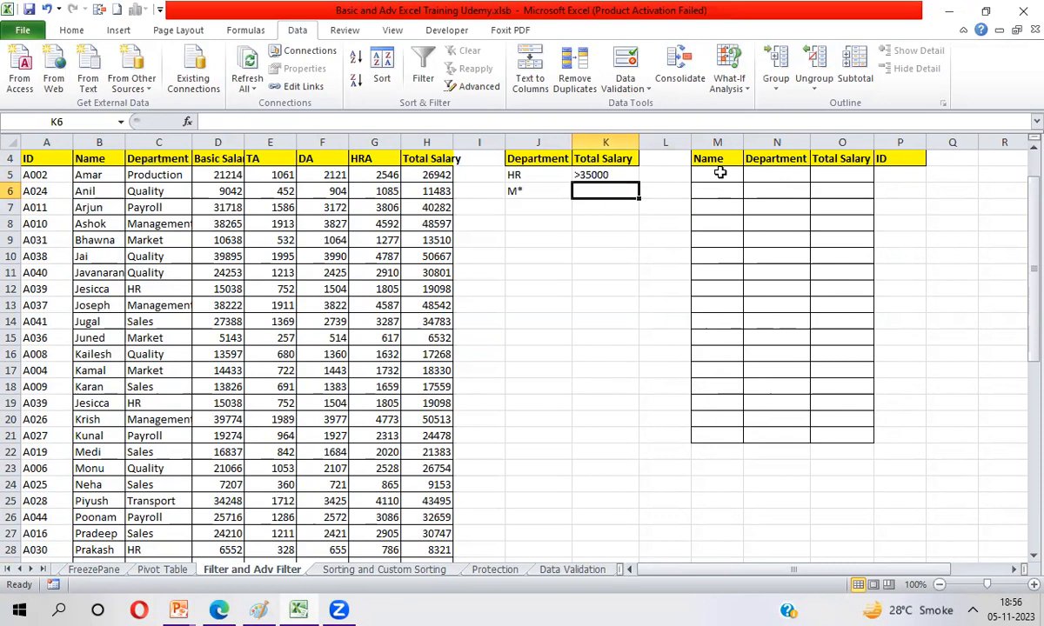
text(>#50000)
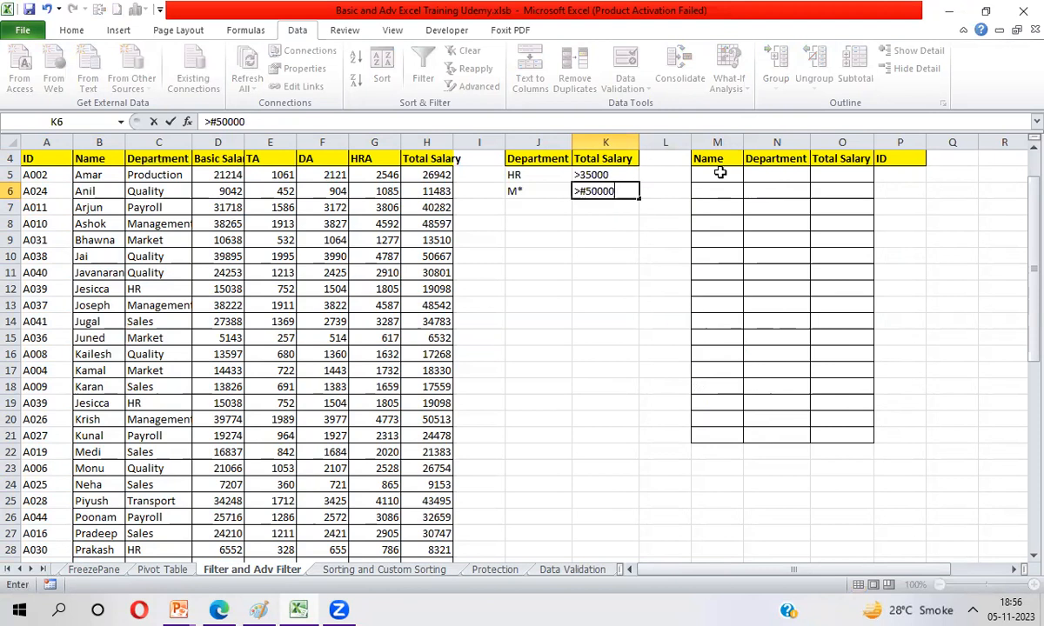
key(BackSpace)
key(BackSpace)
key(BackSpace)
key(BackSpace)
key(BackSpace)
key(BackSpace)
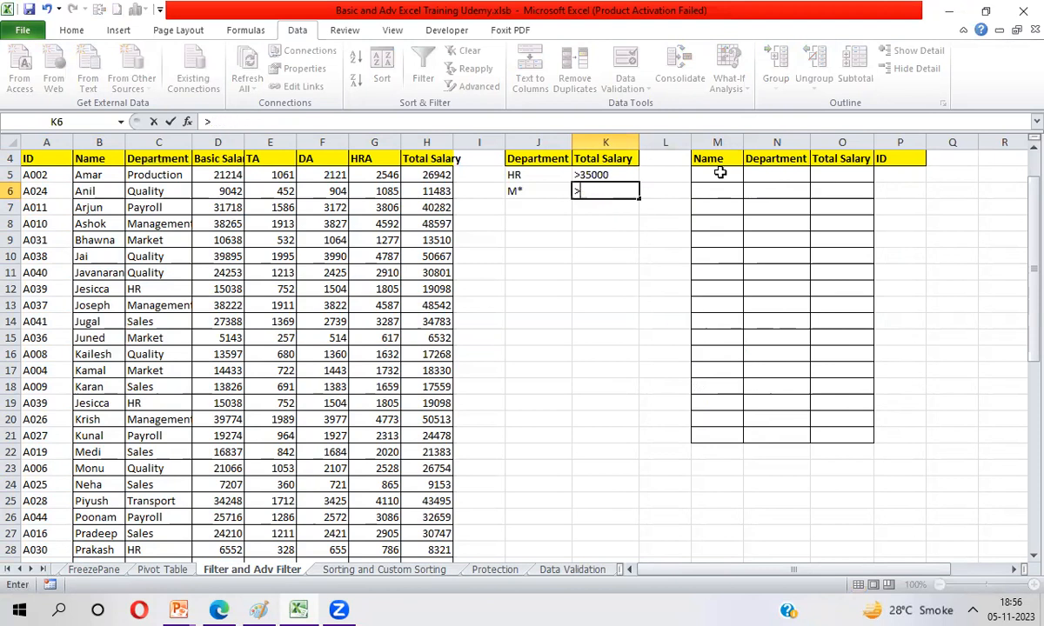
text(35000)
key(Up)
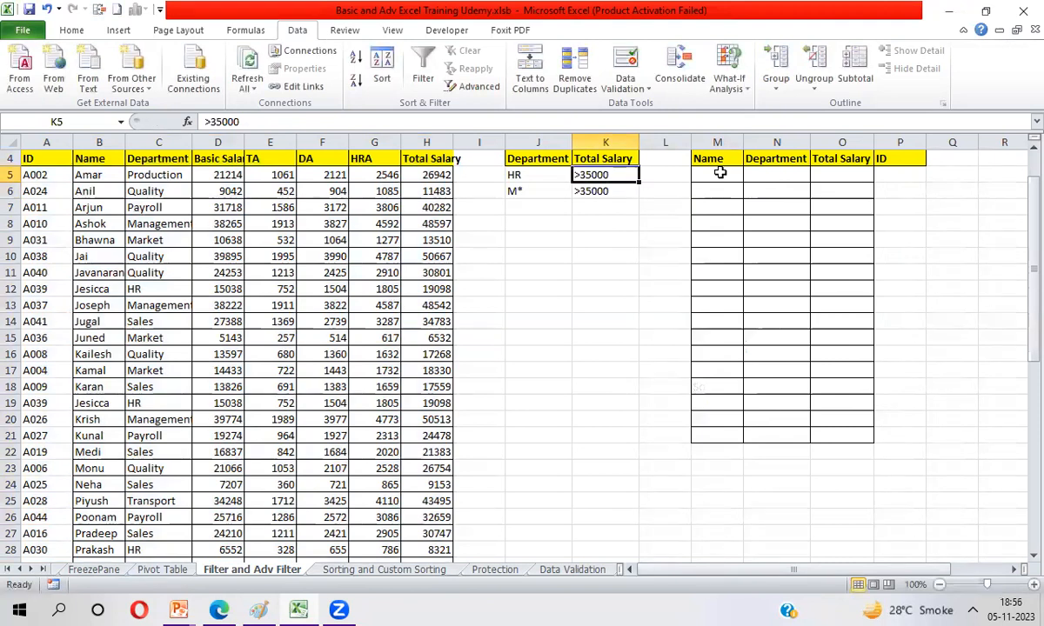
key(Delete)
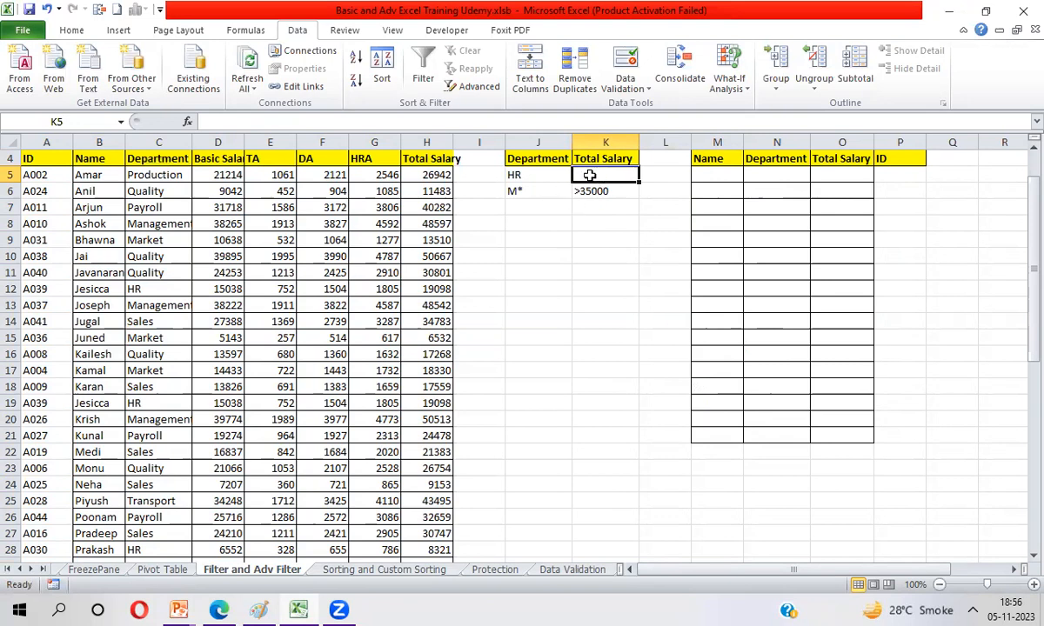
Step: Open the Advanced Filter for the employee table A4:H53, choosing Copy to another location and keeping that list range
click(540, 192)
click(64, 163)
key(ctrl+shift+Right)
key(ctrl+shift+Down)
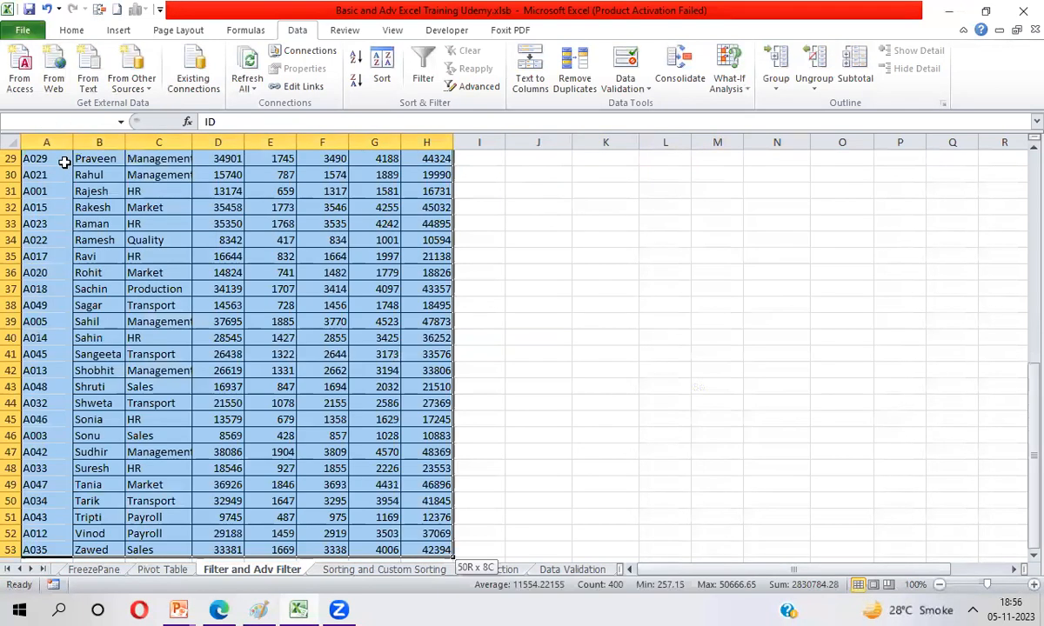
click(476, 91)
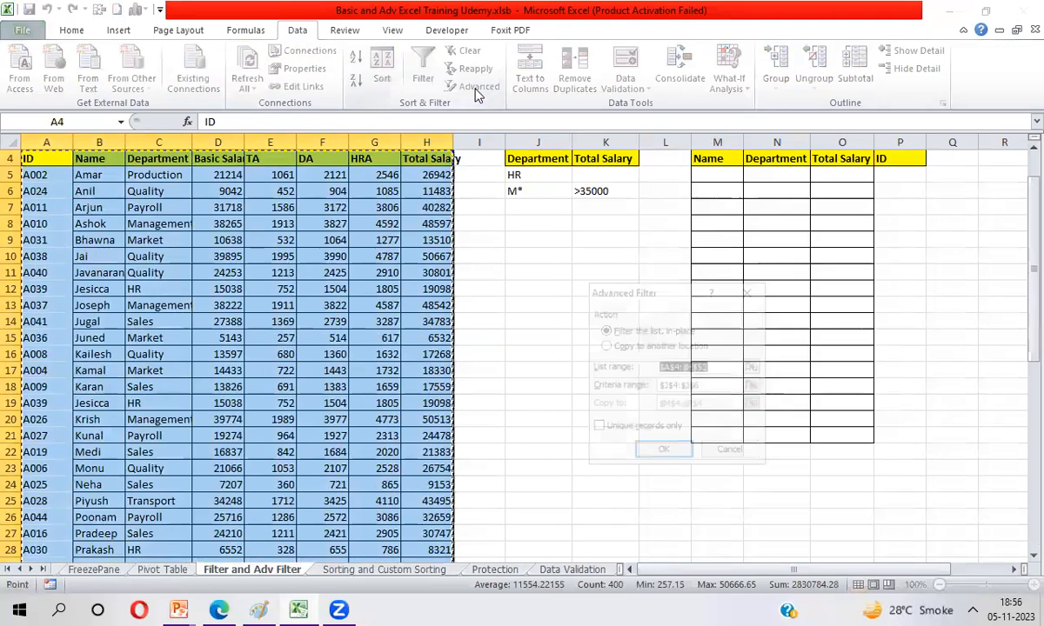
click(605, 346)
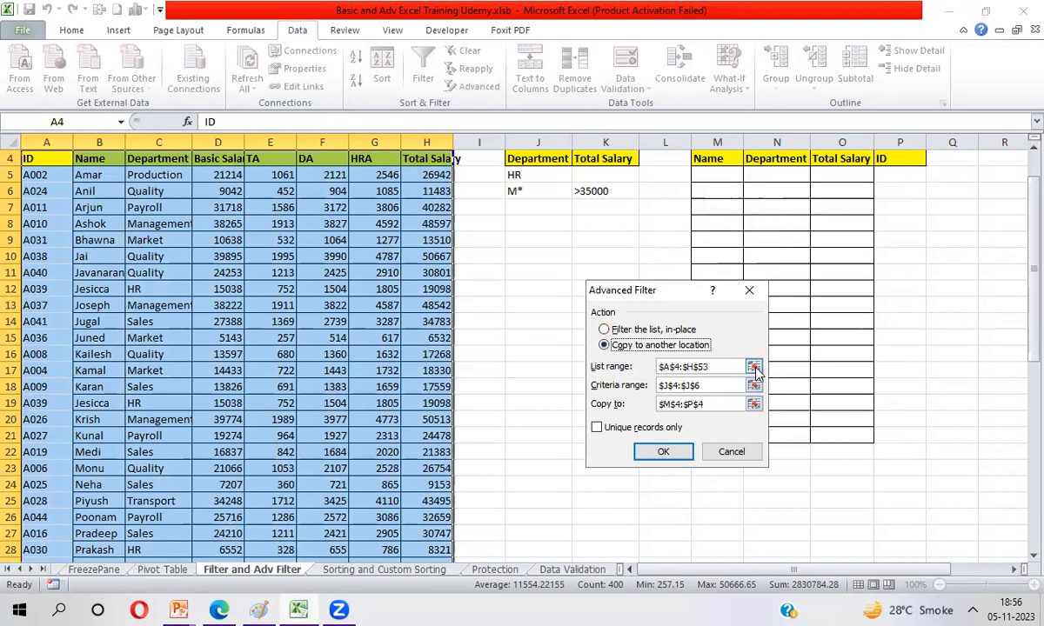
click(754, 367)
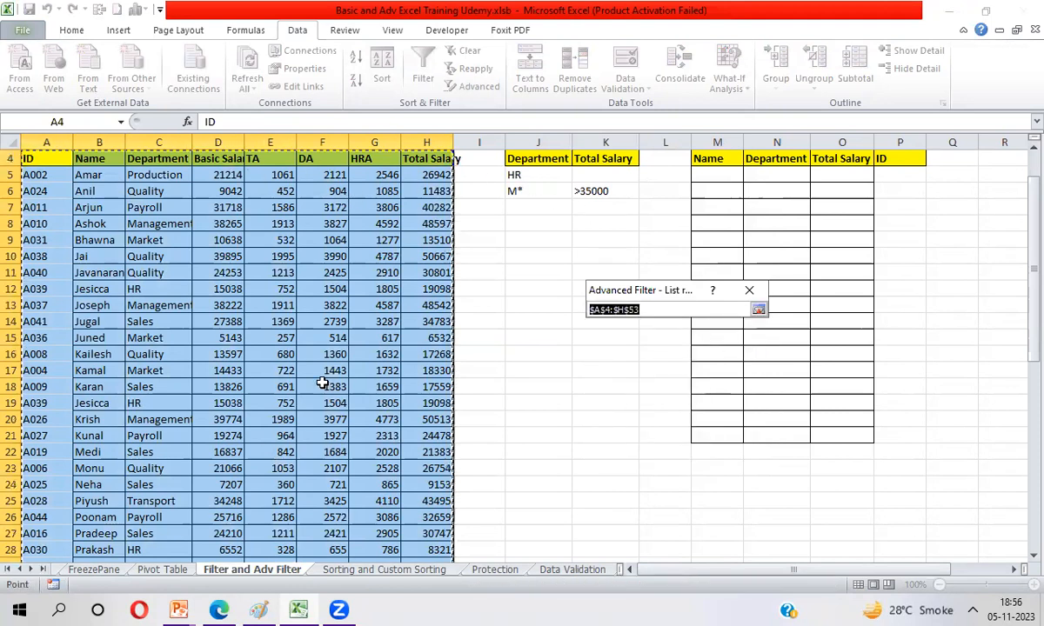
key(Return)
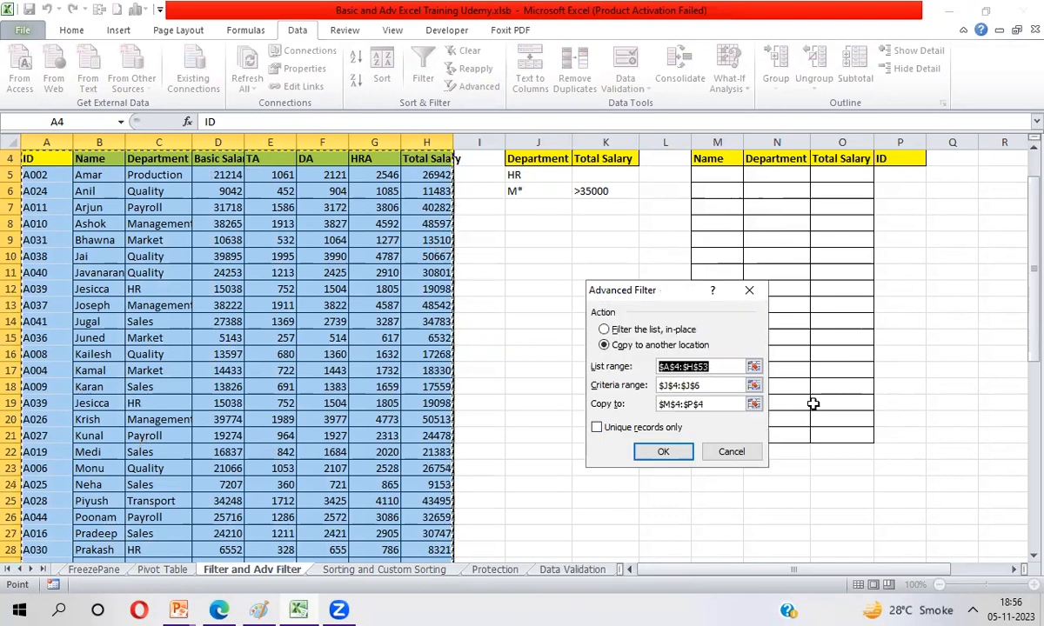
Step: Set the Advanced Filter's criteria range to the Department and Total Salary conditions in J4:K6
click(754, 386)
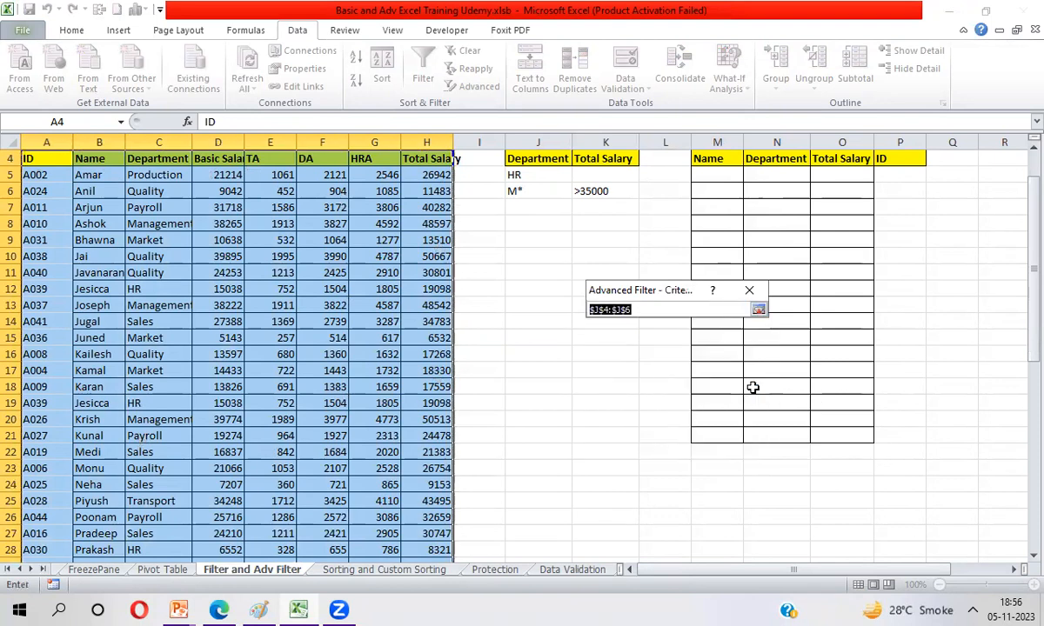
click(532, 158)
key(shift+Right)
key(shift+Down)
key(shift+Down)
key(Return)
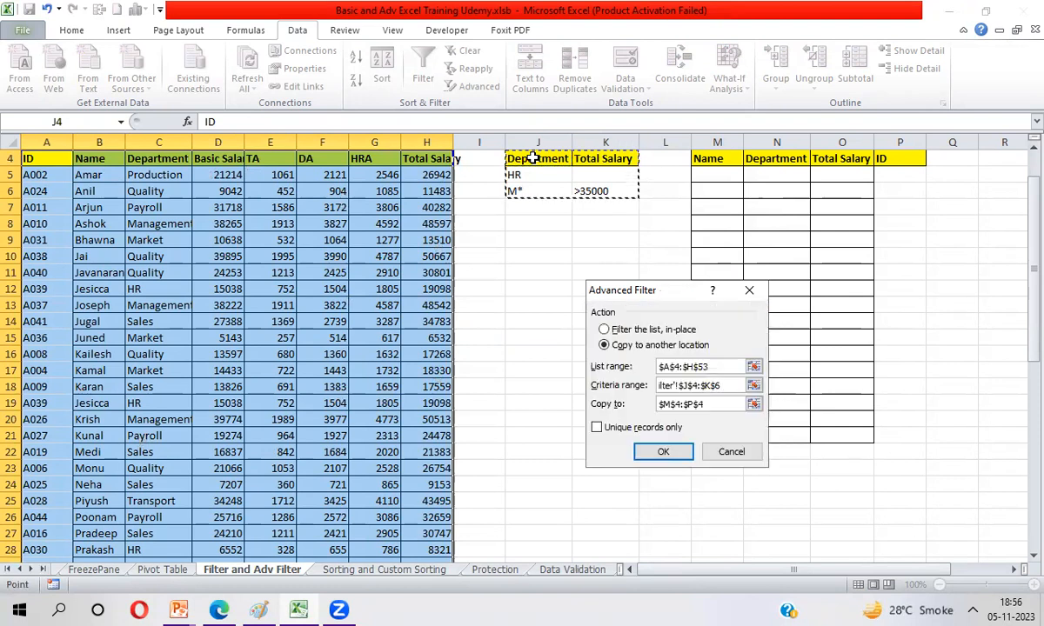
Step: Set the copy destination to the headers M4:P4 and run the Advanced Filter
click(754, 406)
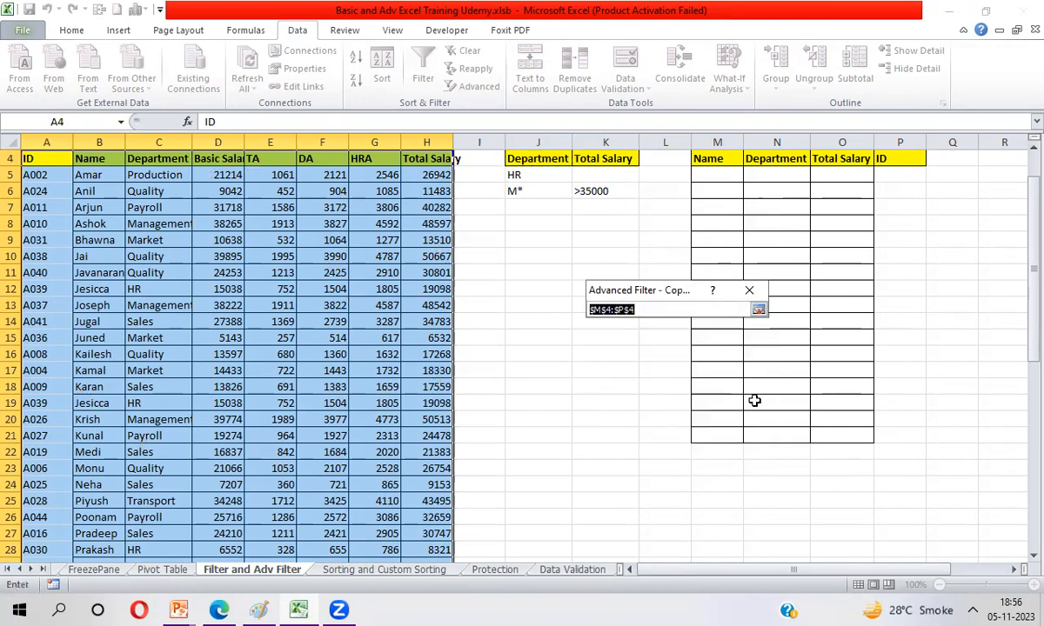
click(715, 161)
key(ctrl+shift+Right)
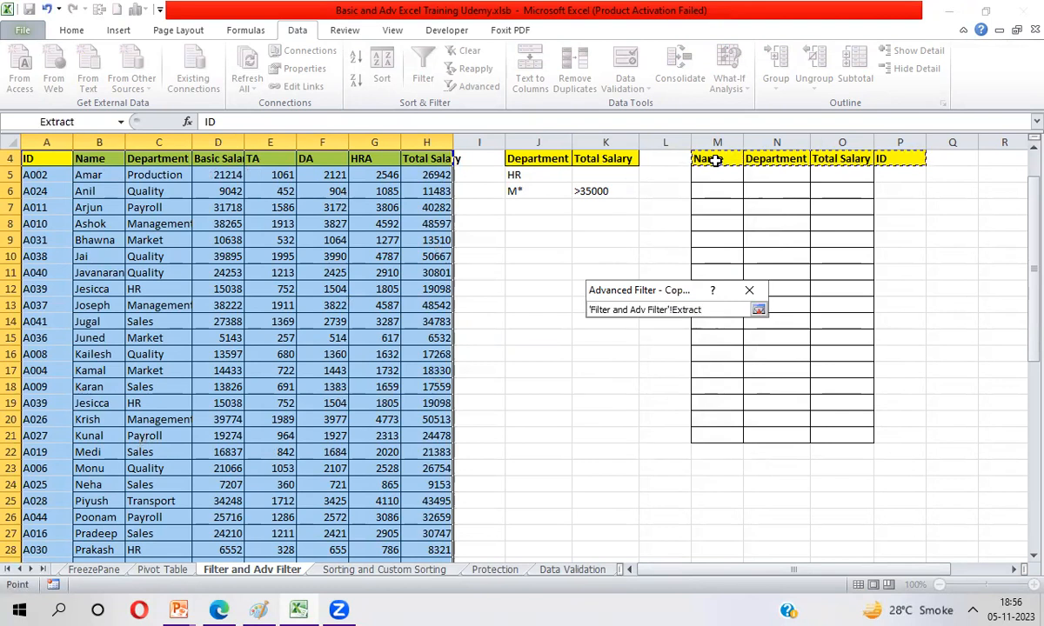
key(Return)
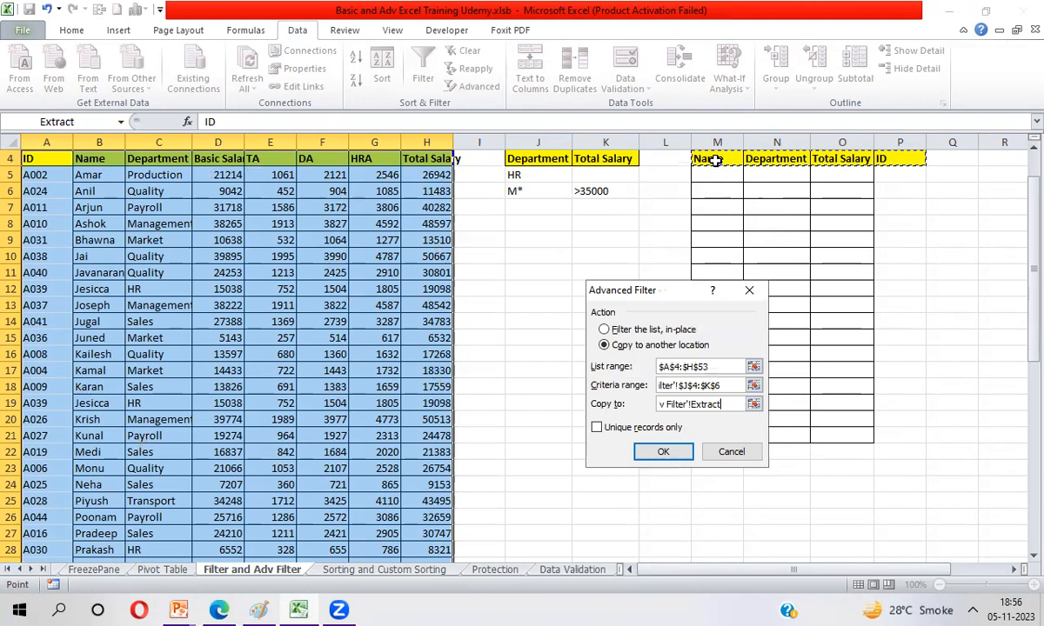
click(664, 453)
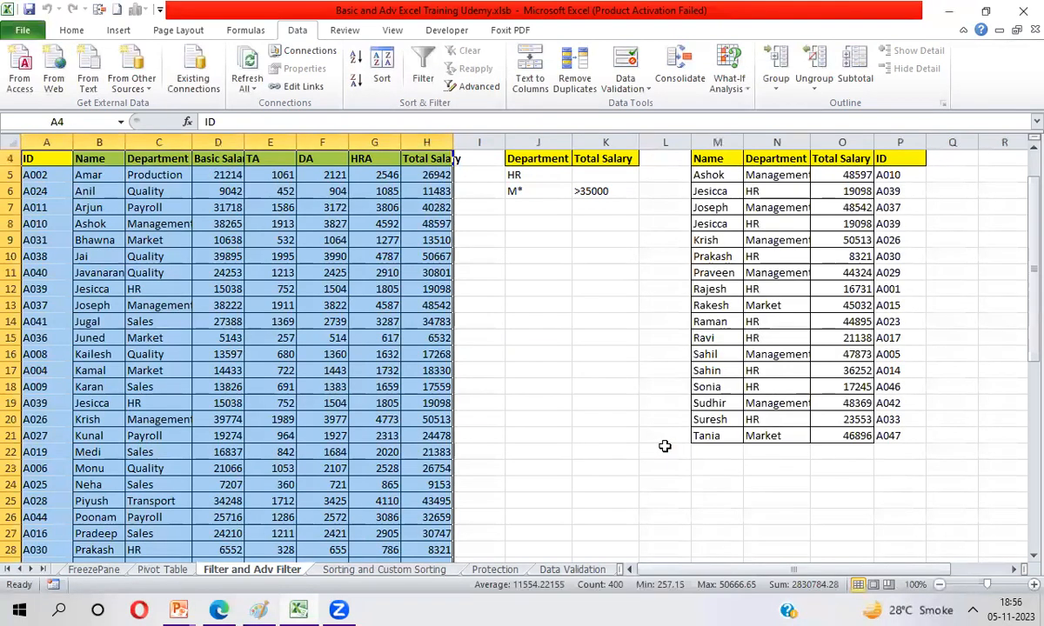
Step: Check the department entries in the extracted list against the M* and salary conditions
click(780, 179)
click(773, 210)
click(771, 273)
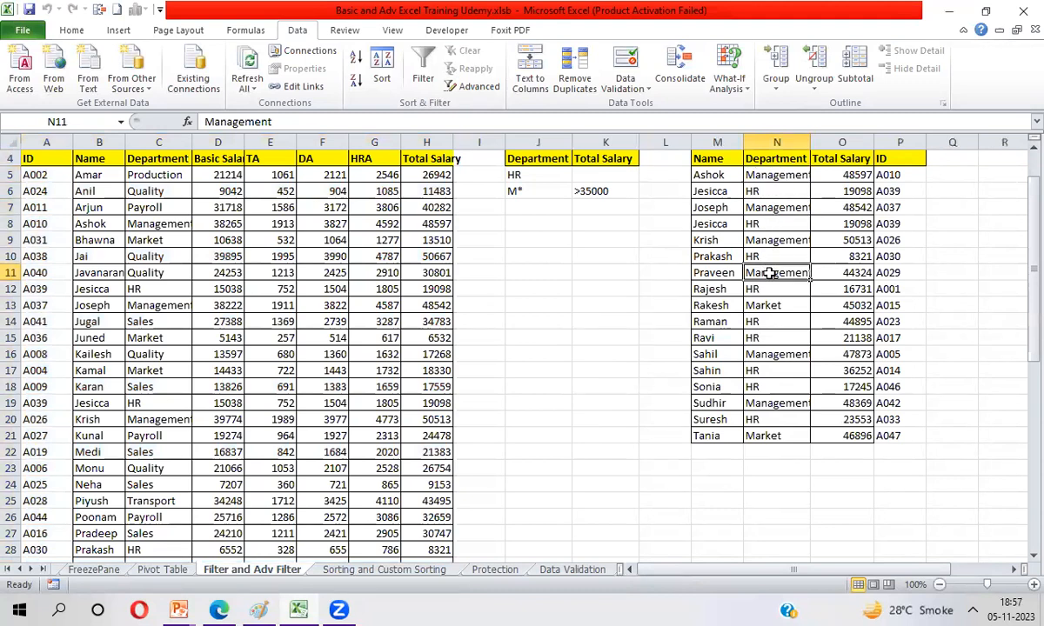
click(768, 404)
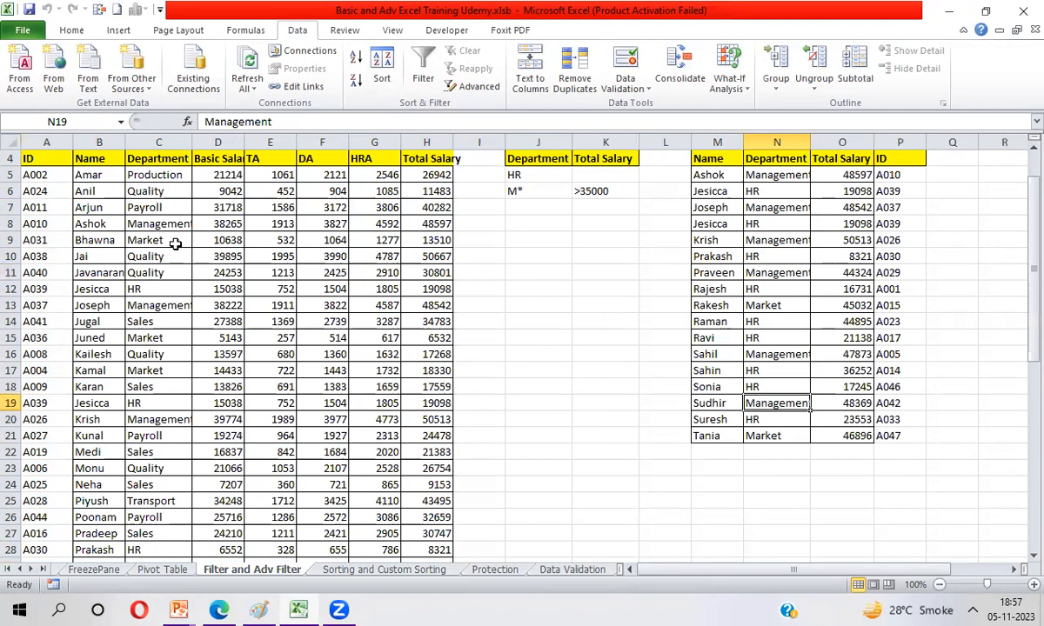
click(442, 241)
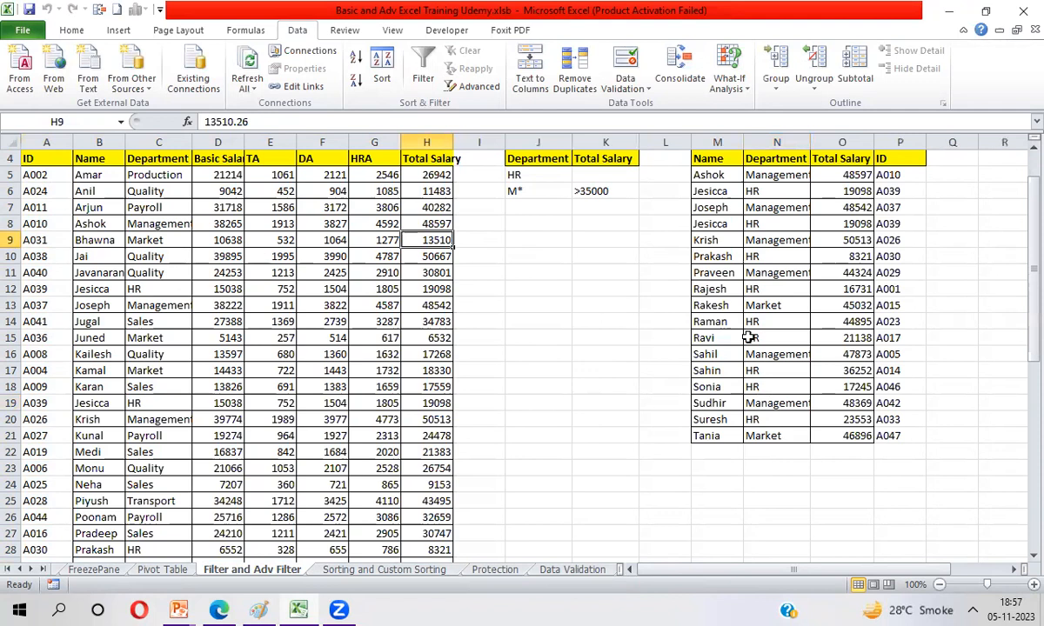
Step: Clear the salary condition in K6 and delete the whole Total Salary criteria column K
click(601, 193)
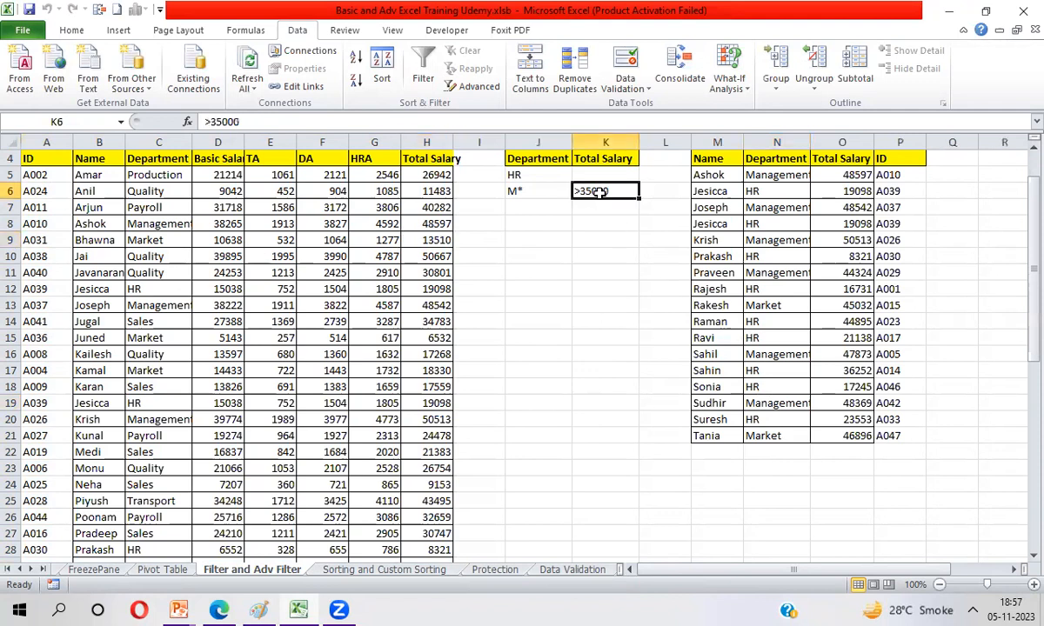
key(Delete)
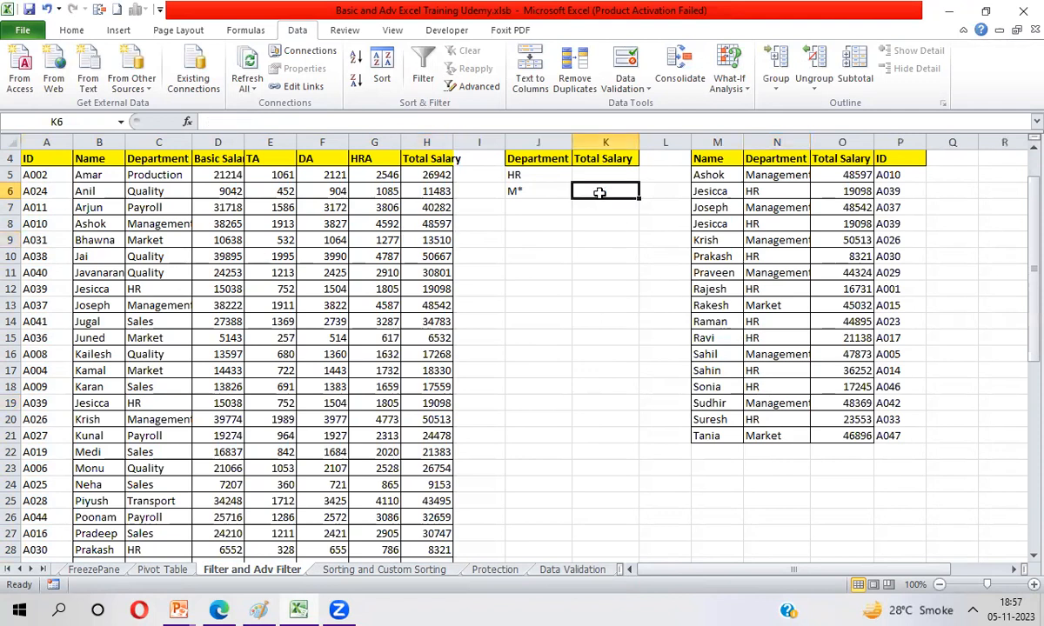
click(598, 142)
key(alt+e)
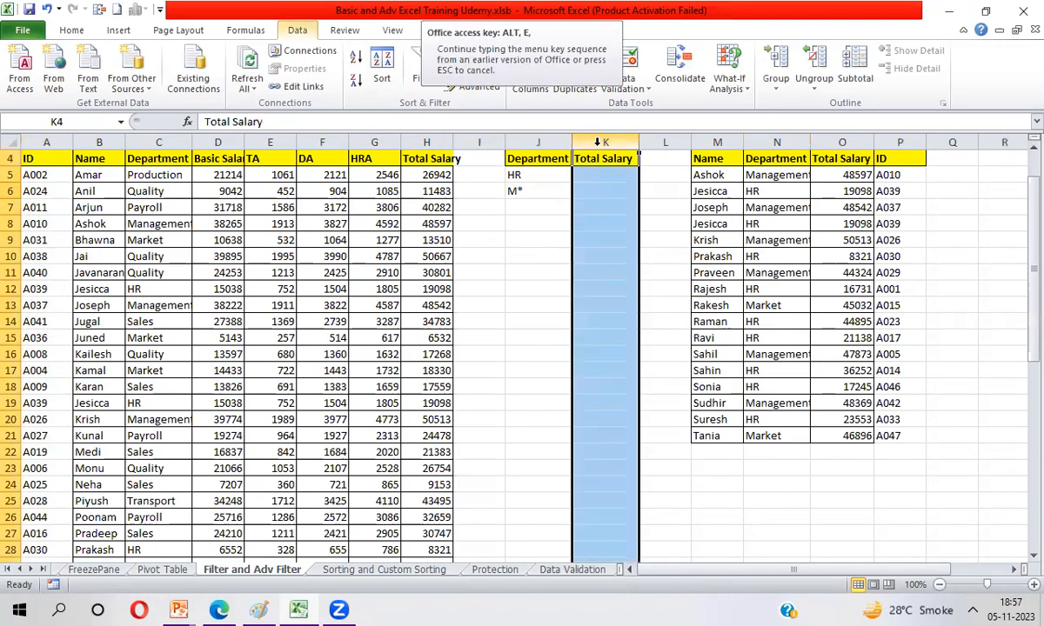
key(d)
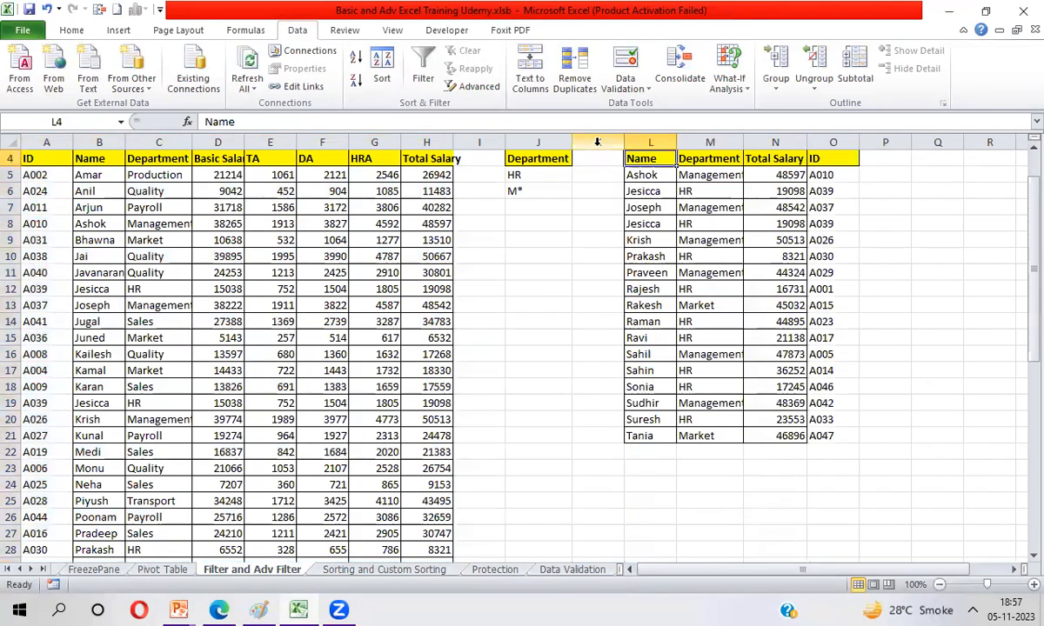
key(ctrl+a)
key(Delete)
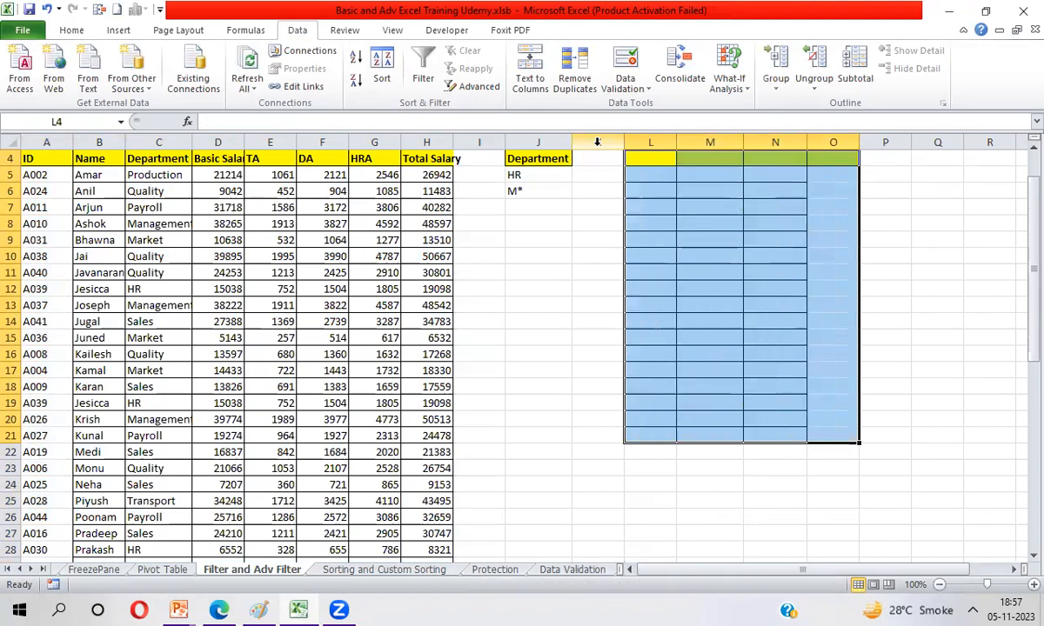
key(ctrl+z)
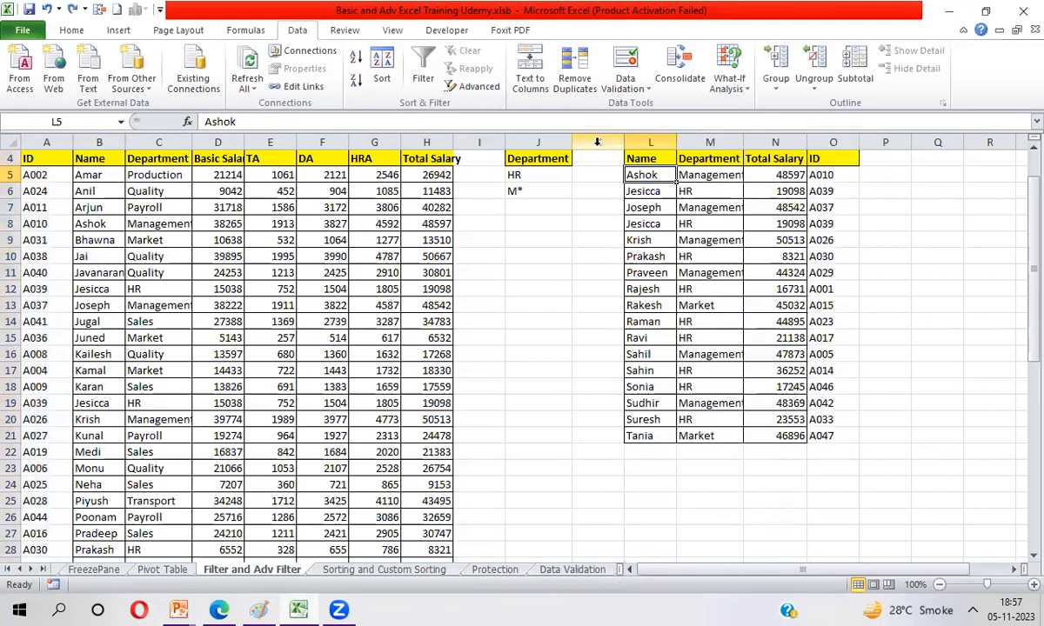
Step: Delete the extracted records in L5:O21, keeping the headers, and return to the employee table's header row
key(Delete)
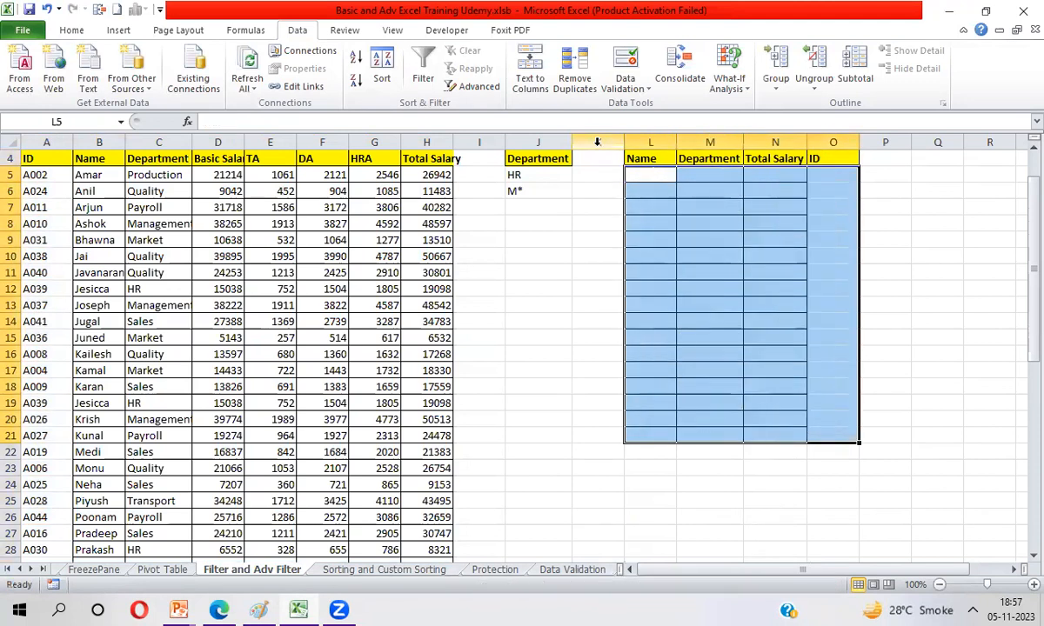
key(Up)
key(Left)
key(Left)
key(Left)
key(Left)
key(Left)
key(Left)
key(Left)
key(Left)
key(Left)
key(Left)
key(Left)
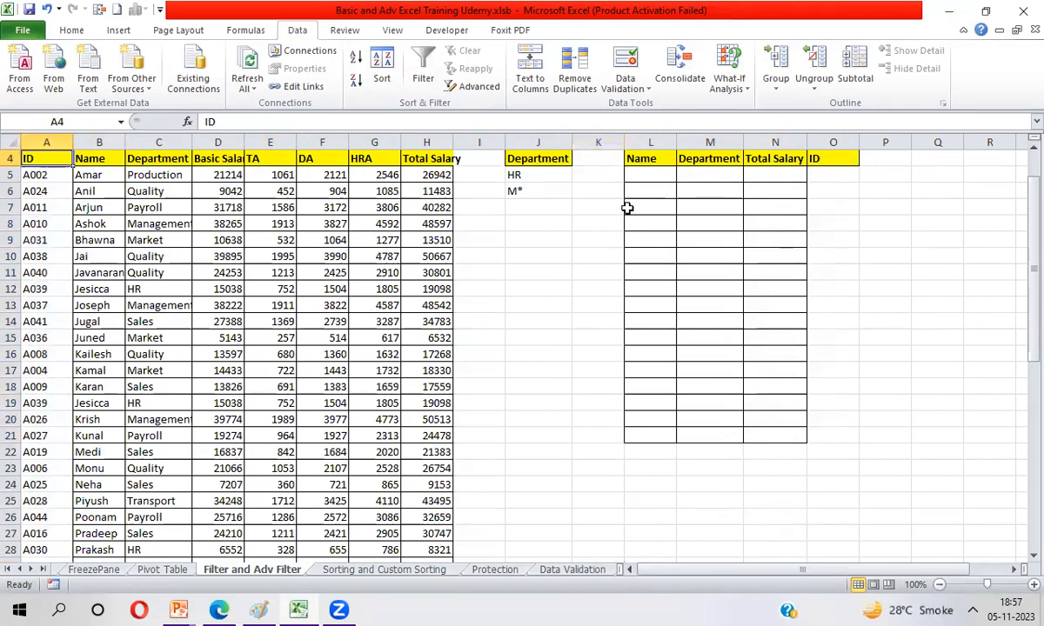
Step: Review the HR and M* conditions under the Department criteria header in J5:J6
click(541, 179)
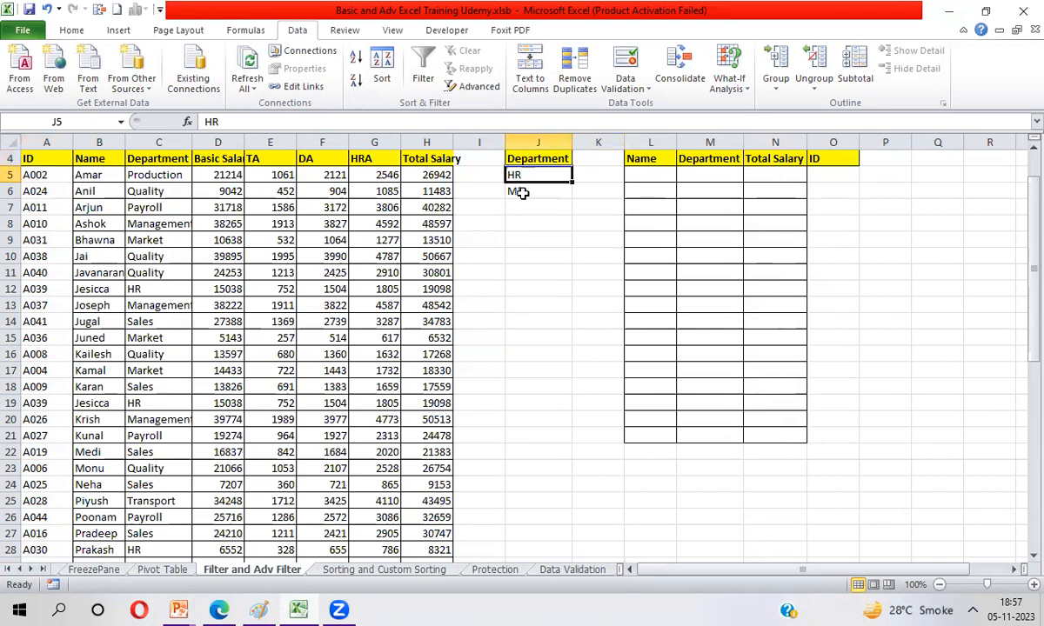
double_click(526, 194)
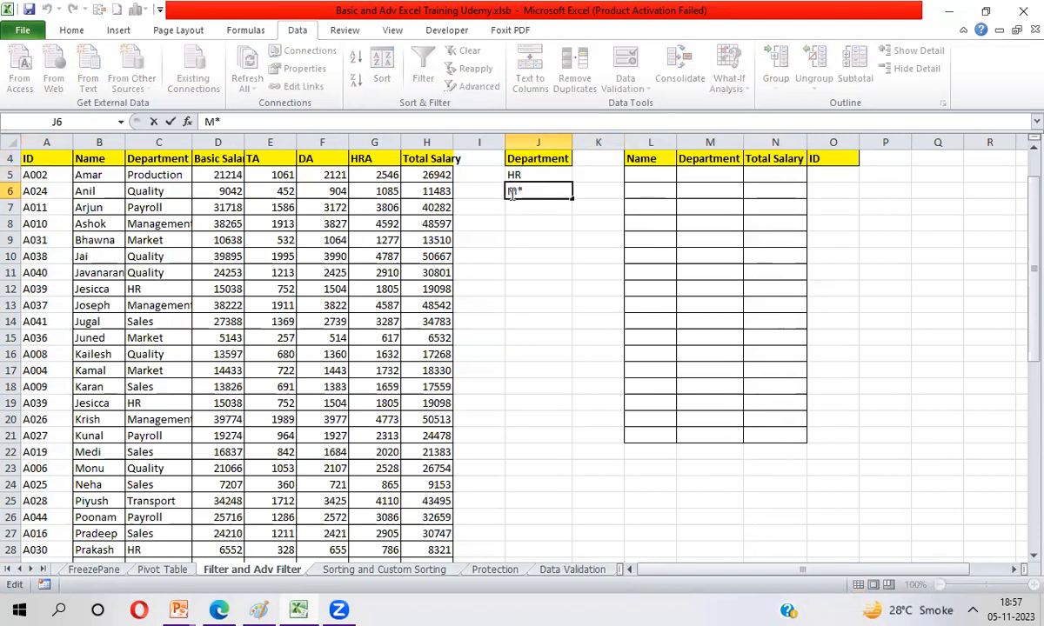
click(439, 243)
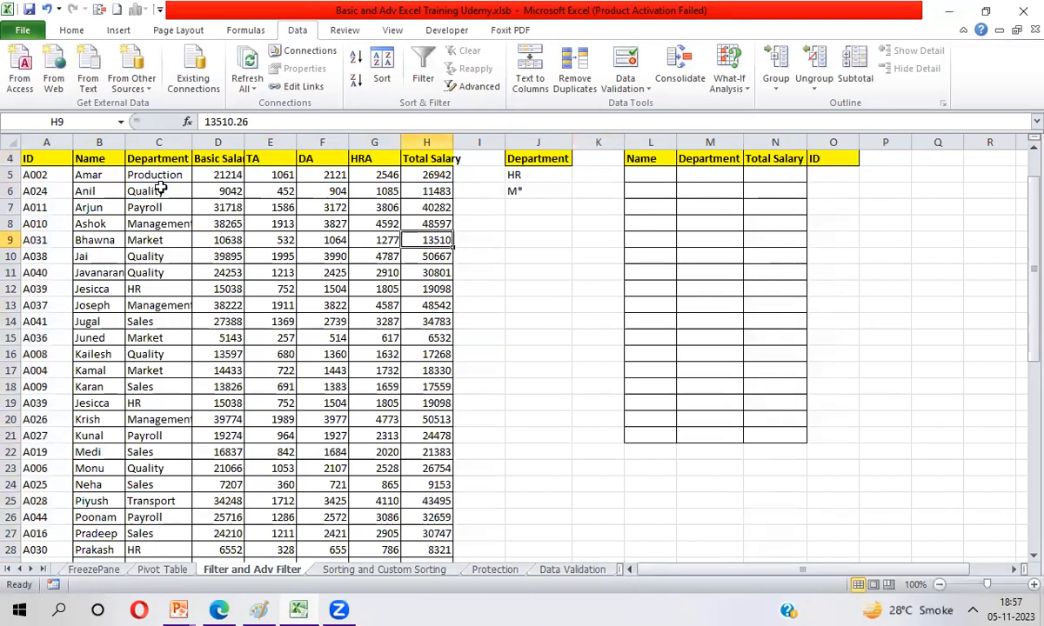
Step: Start an Advanced Filter on the employee table A4:H53, set to copy the results to another location
click(57, 161)
key(ctrl+shift+Right)
key(ctrl+shift+Down)
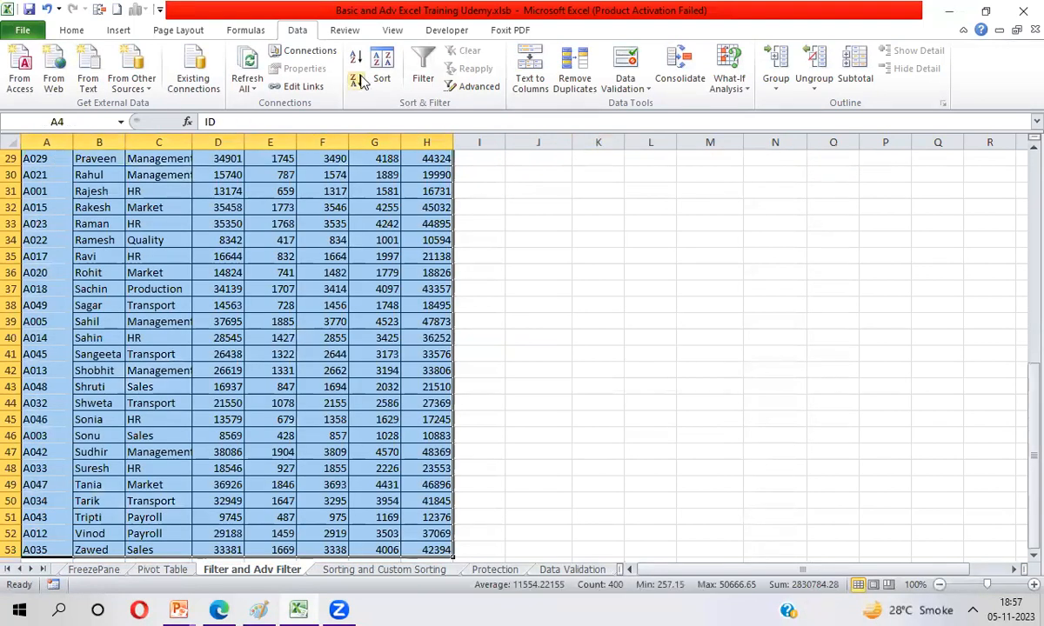
click(474, 87)
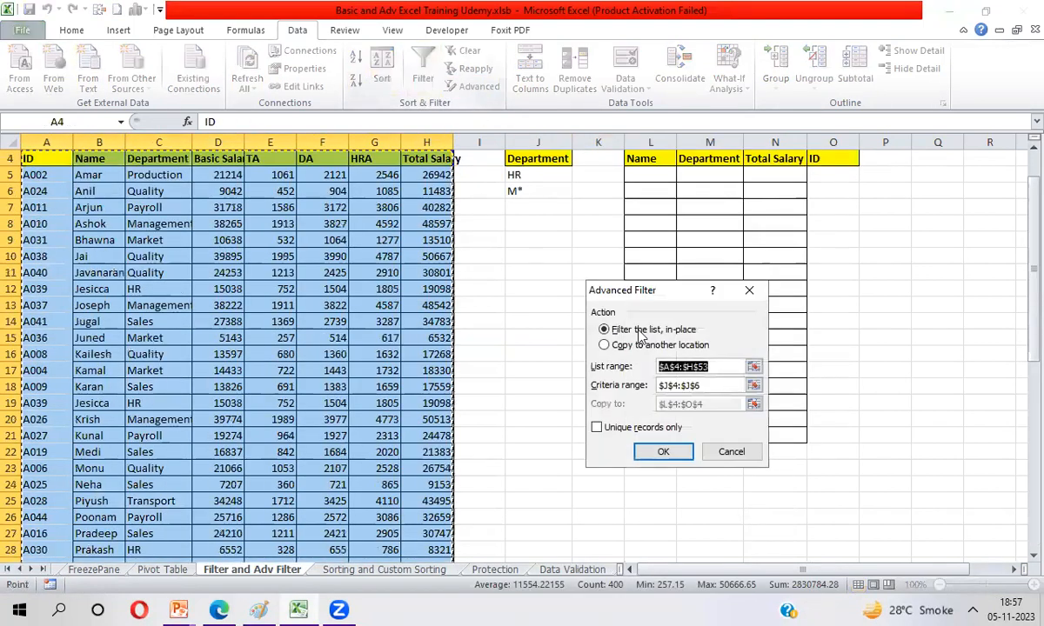
click(605, 346)
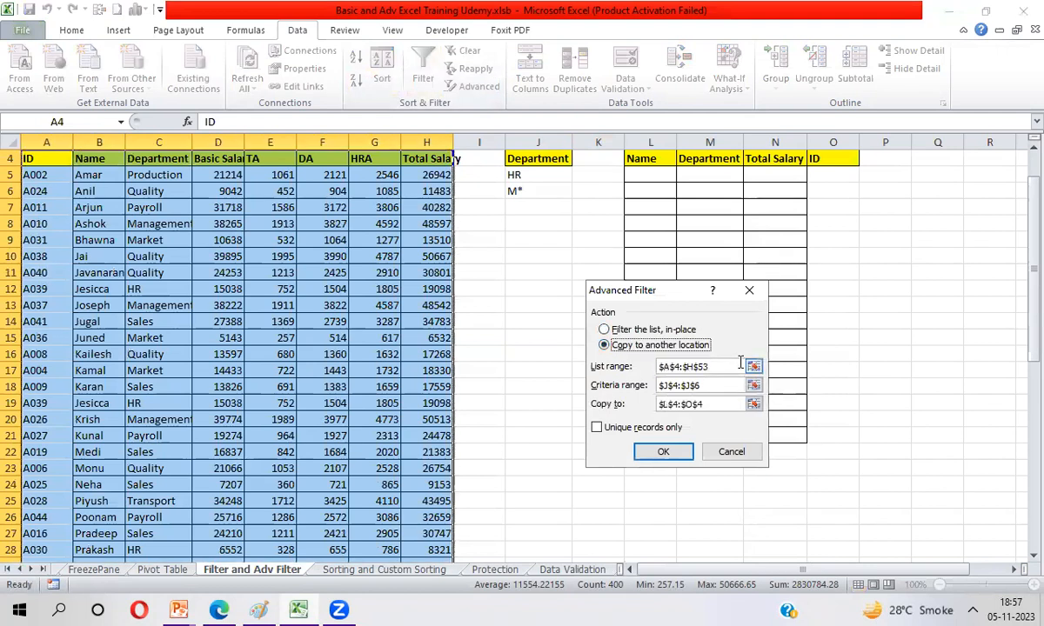
click(754, 368)
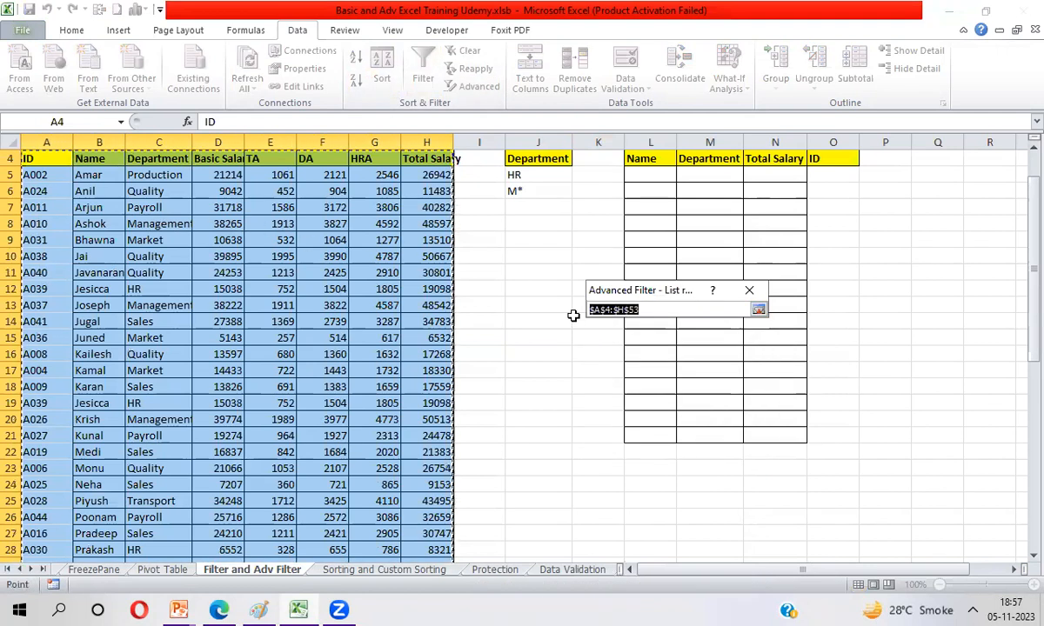
key(Return)
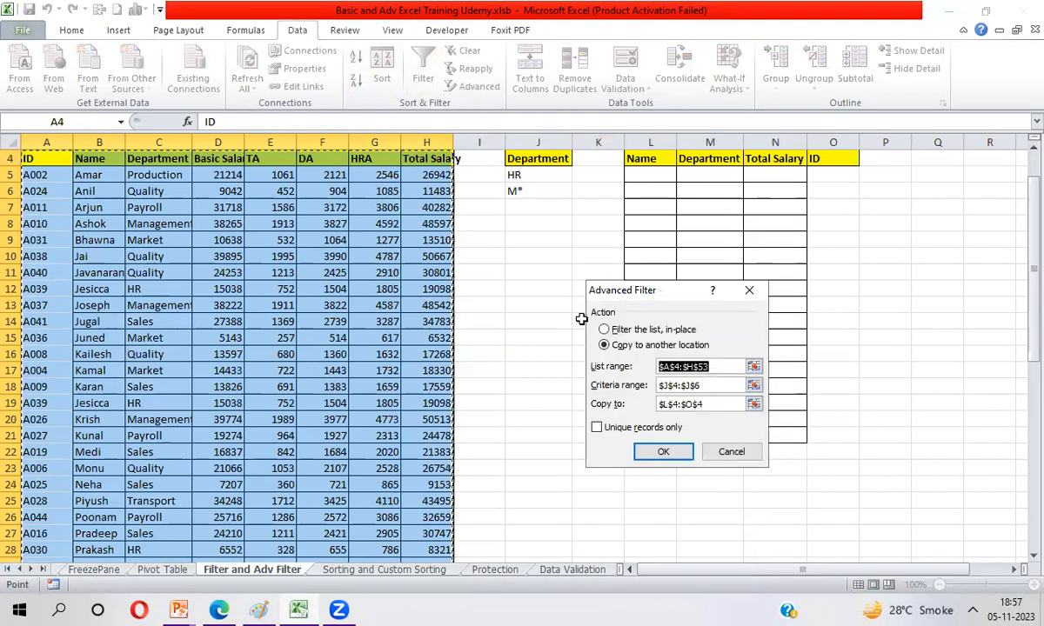
Step: Set the Advanced Filter's criteria range to the Department header and its two conditions, J4:J6
click(755, 386)
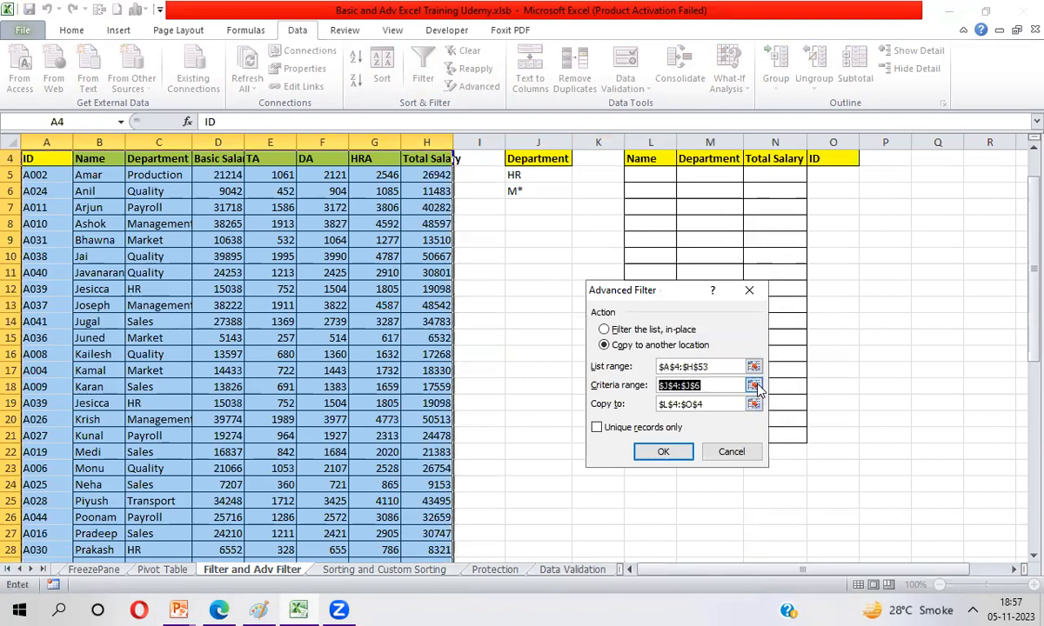
click(540, 160)
key(shift+Down)
key(shift+Down)
key(Return)
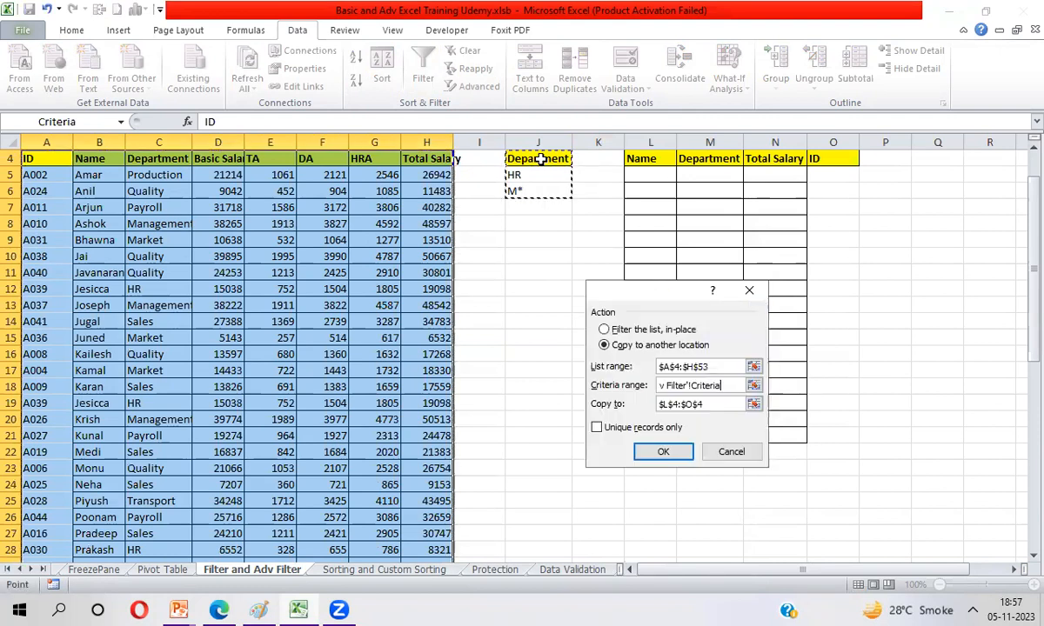
Step: Set the copy destination to the Name, Department, Total Salary and ID headers in L4:O4 and run the filter
click(754, 404)
click(654, 158)
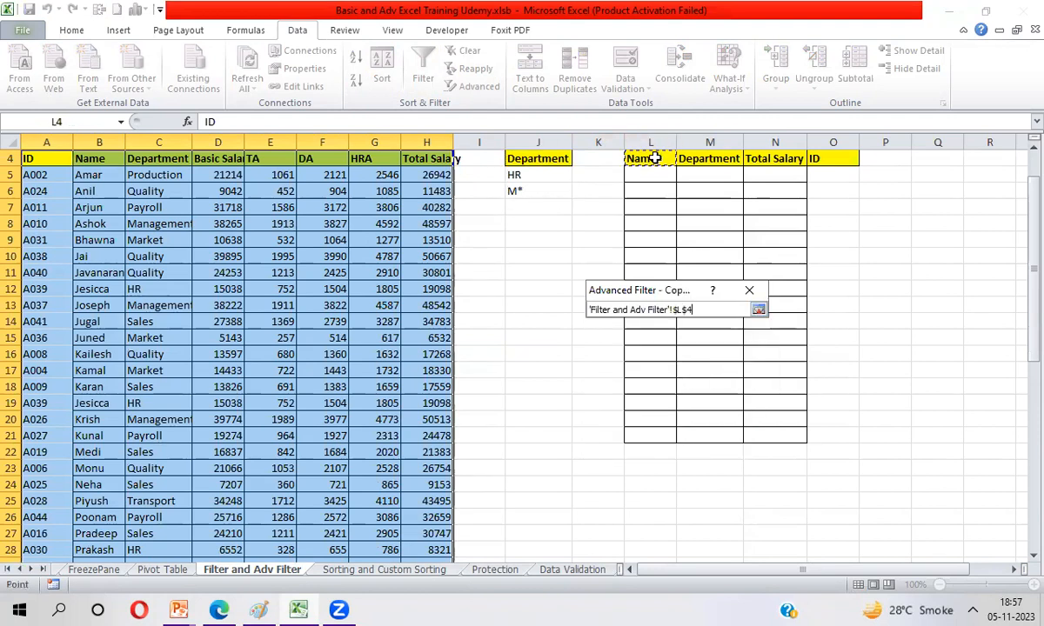
key(shift+Right)
key(shift+Right)
key(shift+Right)
key(Return)
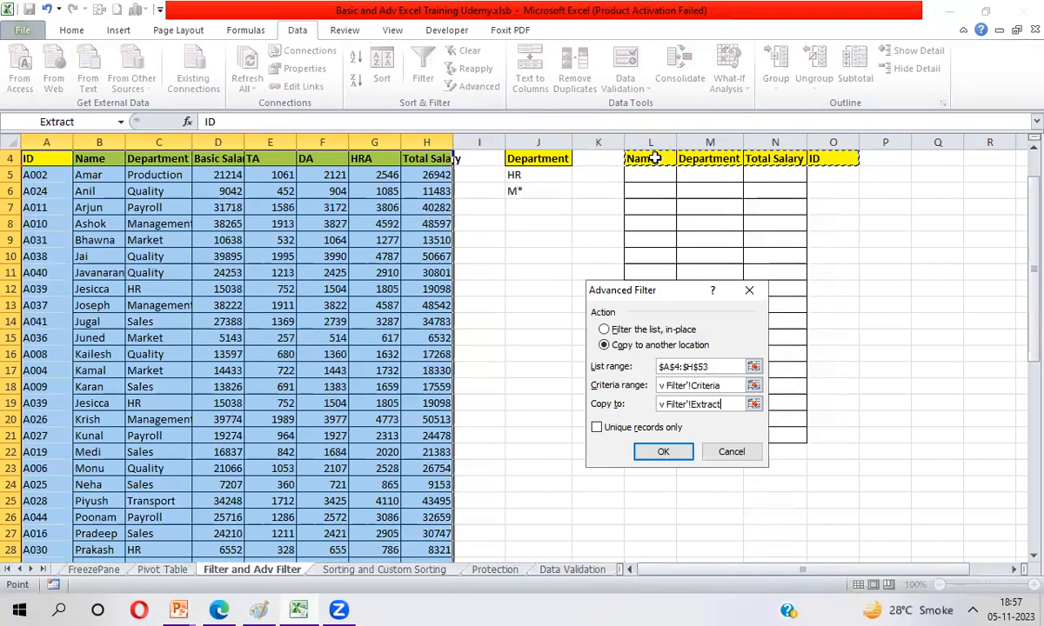
click(652, 456)
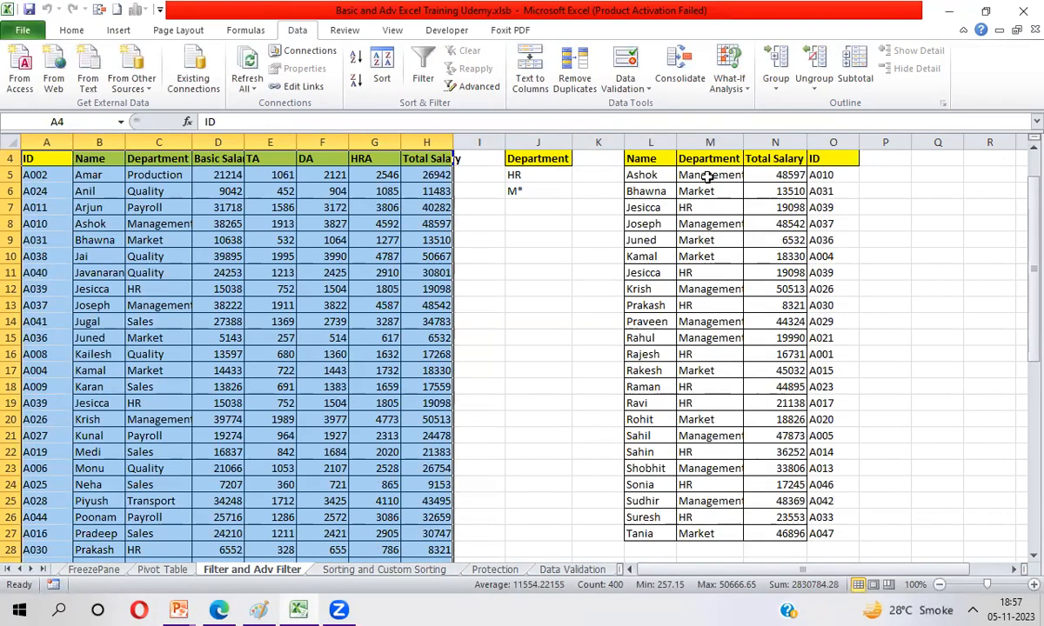
Step: Compare the extracted records' Department entries with the HR and M* criteria
click(516, 173)
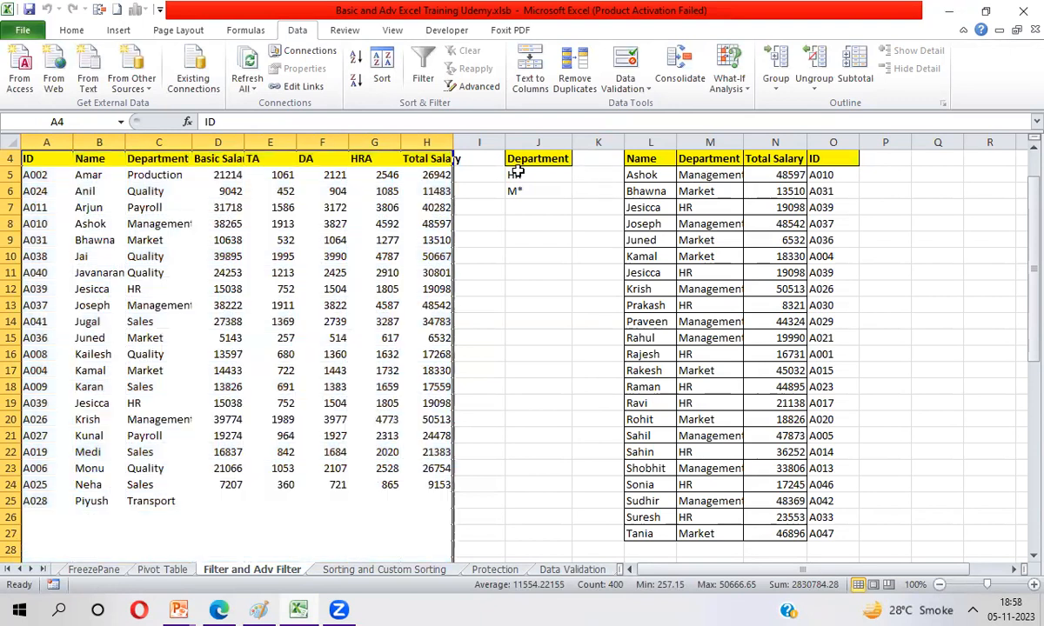
double_click(518, 191)
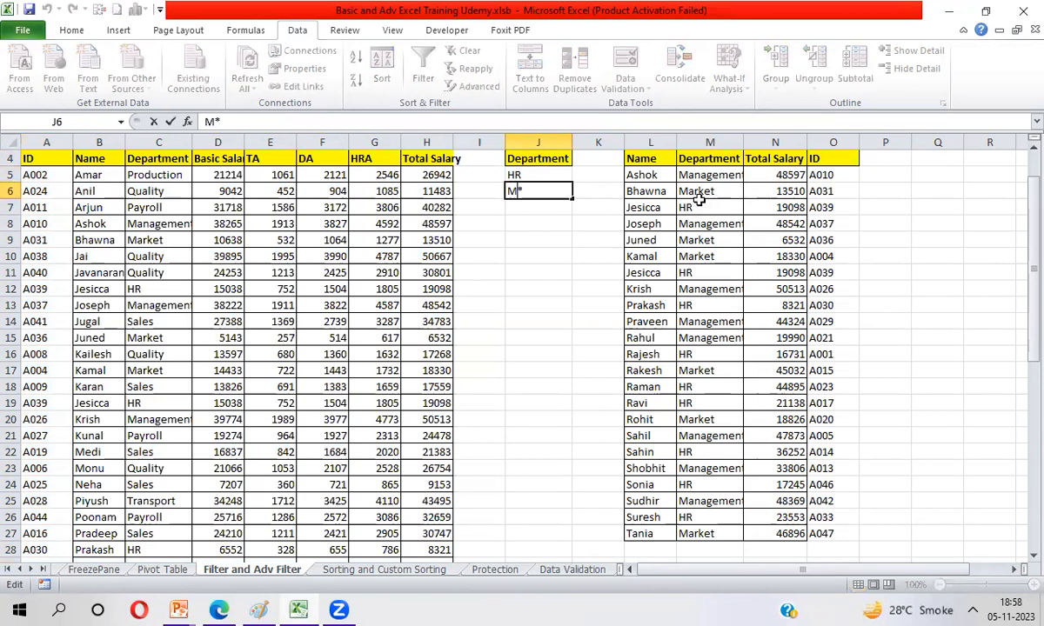
click(709, 175)
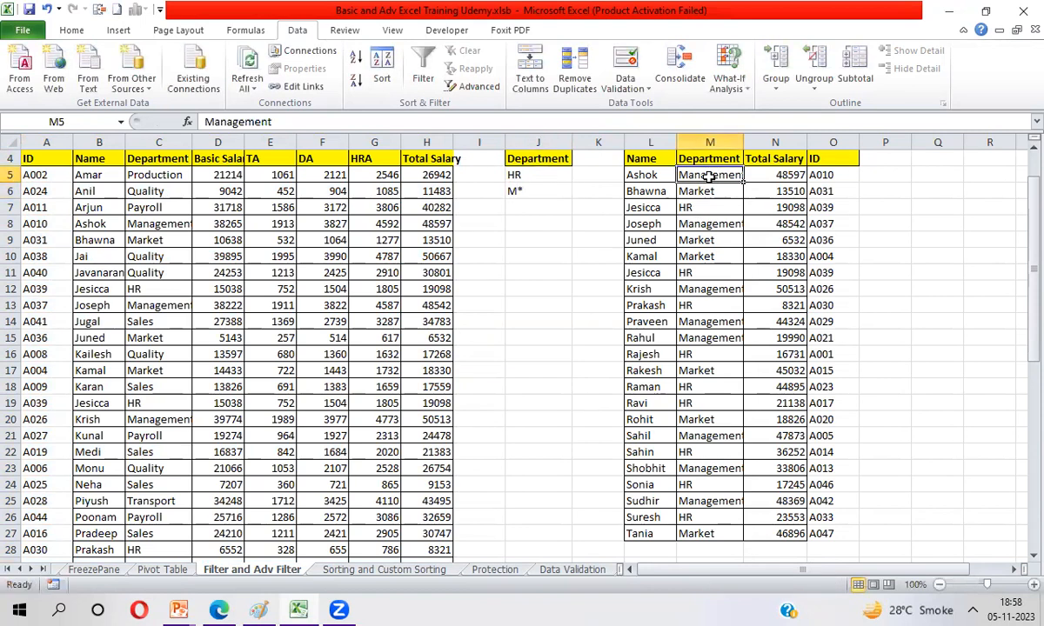
click(700, 193)
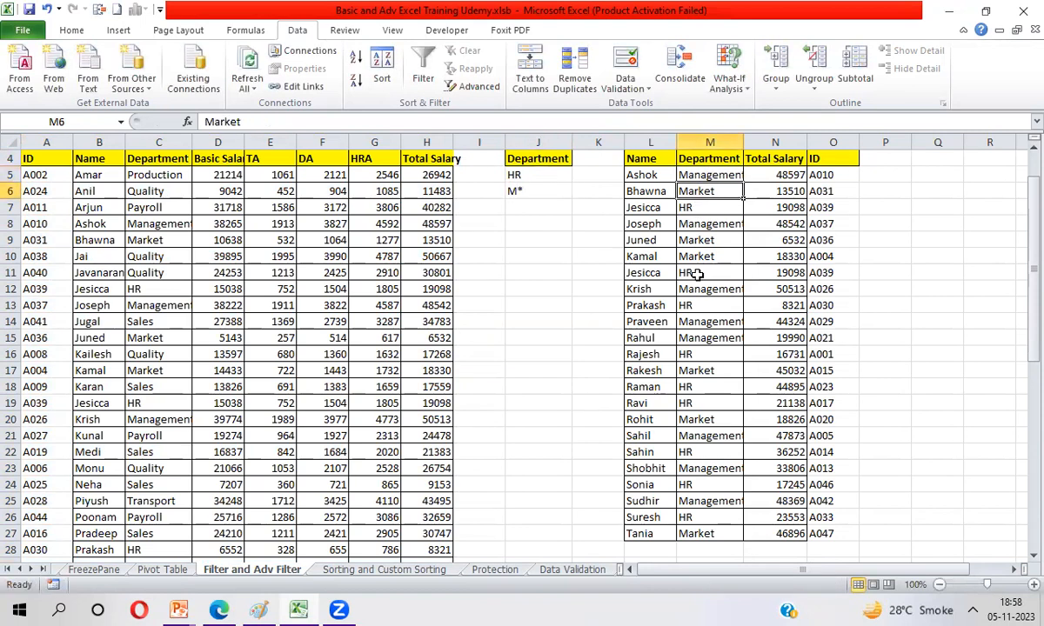